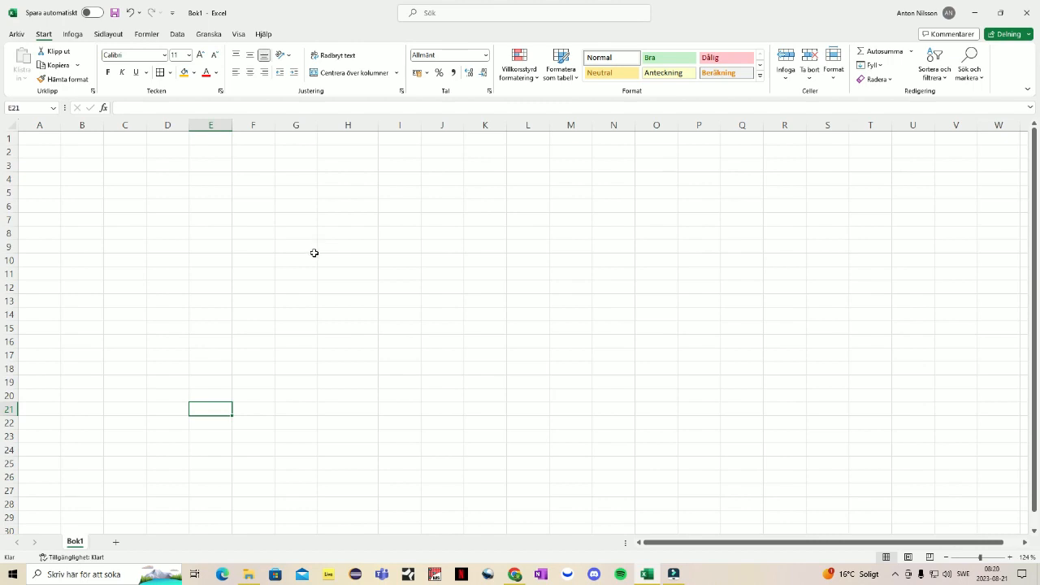
Enter the title August in D4, with the headings Expeses in D5 and Income in F5
{"action": "left_click", "coordinate": [175, 179]}
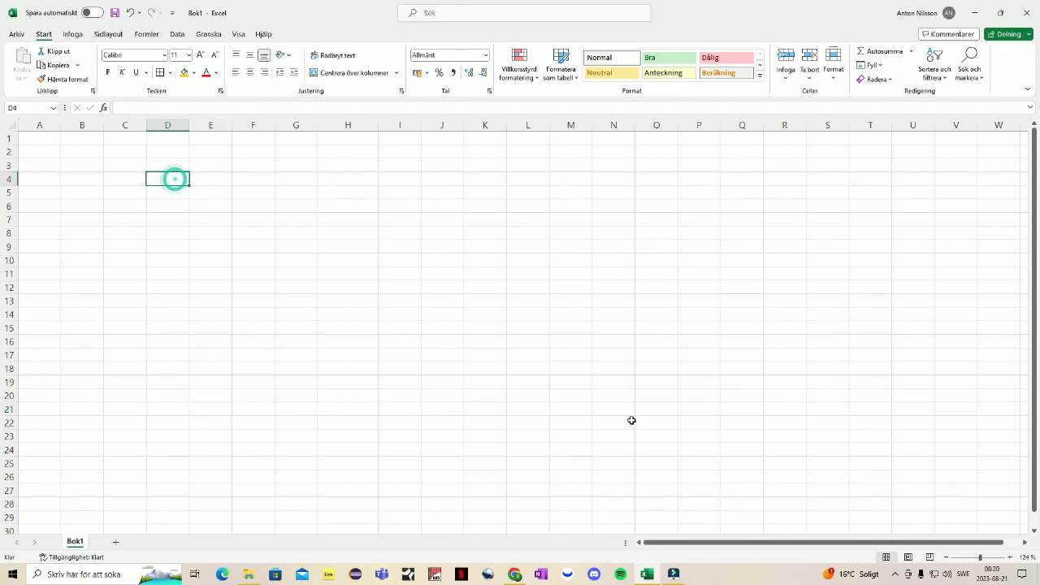
{"action": "type", "text": "August"}
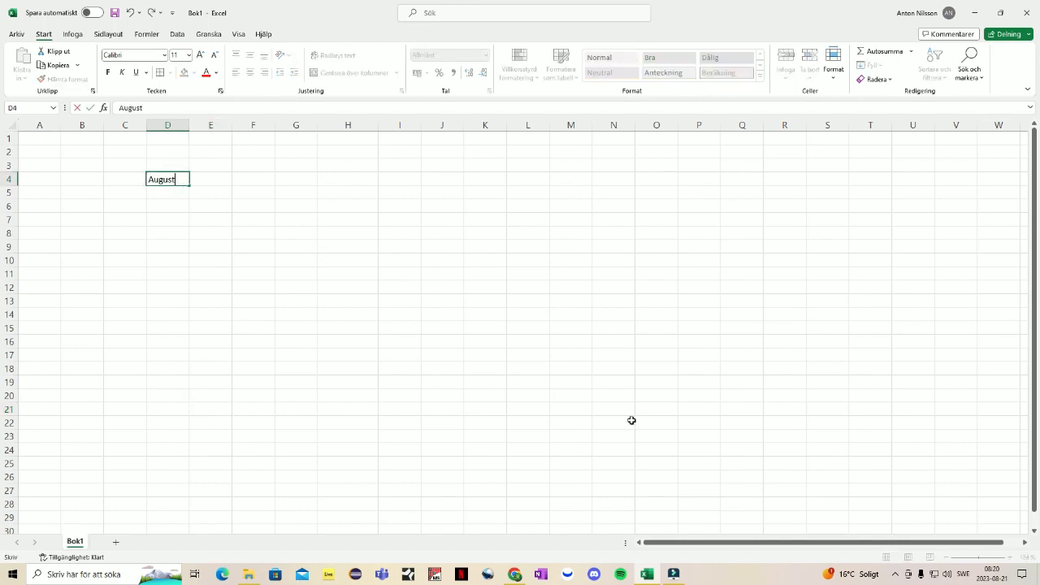
{"action": "left_click", "coordinate": [186, 194]}
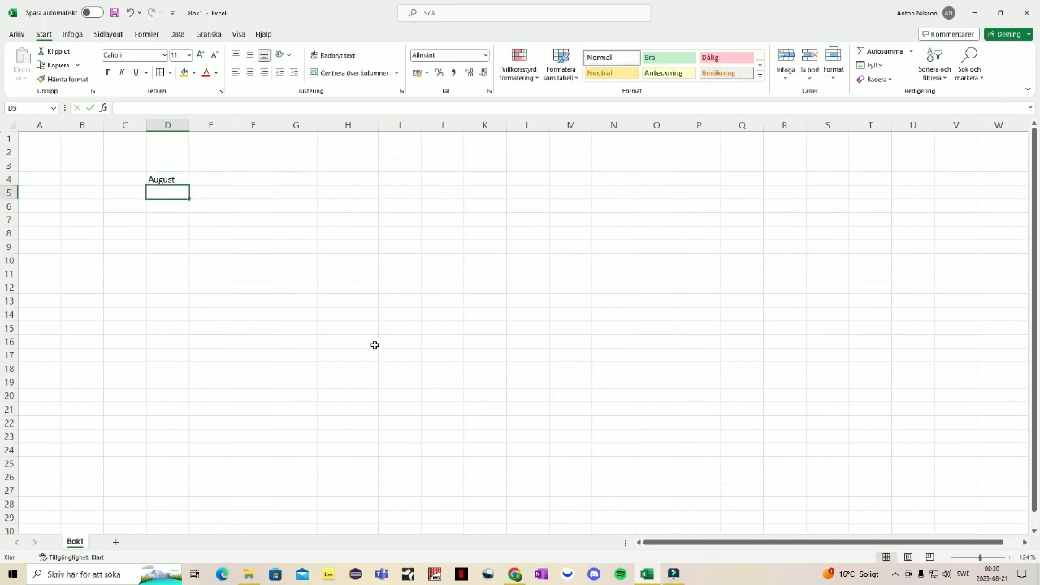
{"action": "type", "text": "Expeses"}
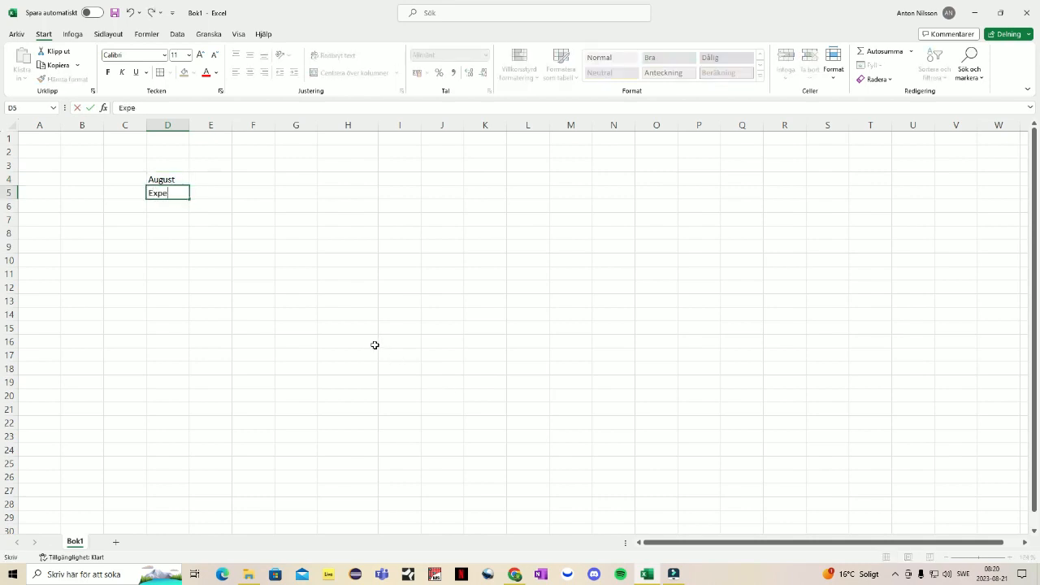
{"action": "left_click", "coordinate": [263, 190]}
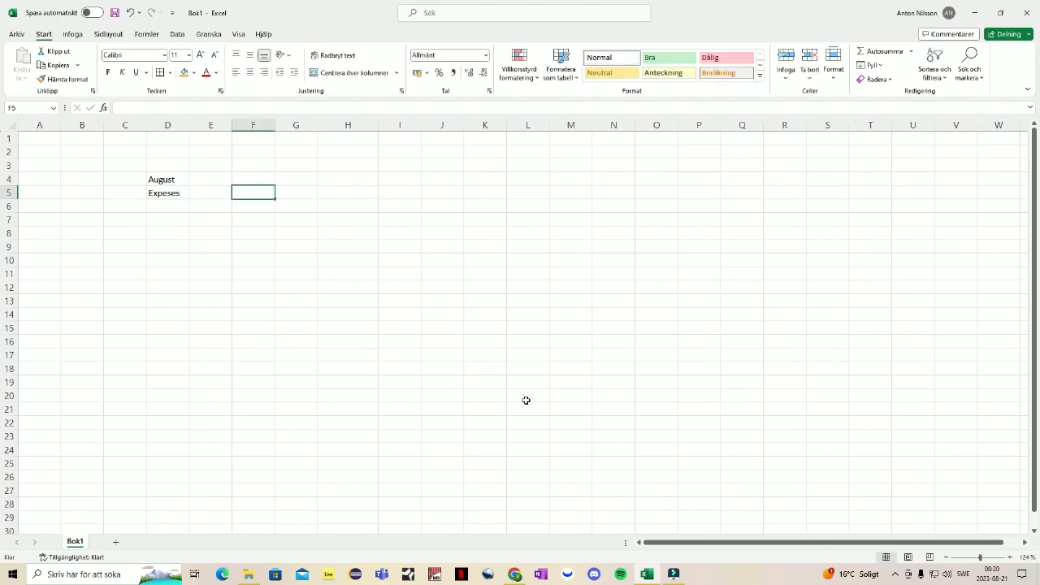
{"action": "type", "text": "Income"}
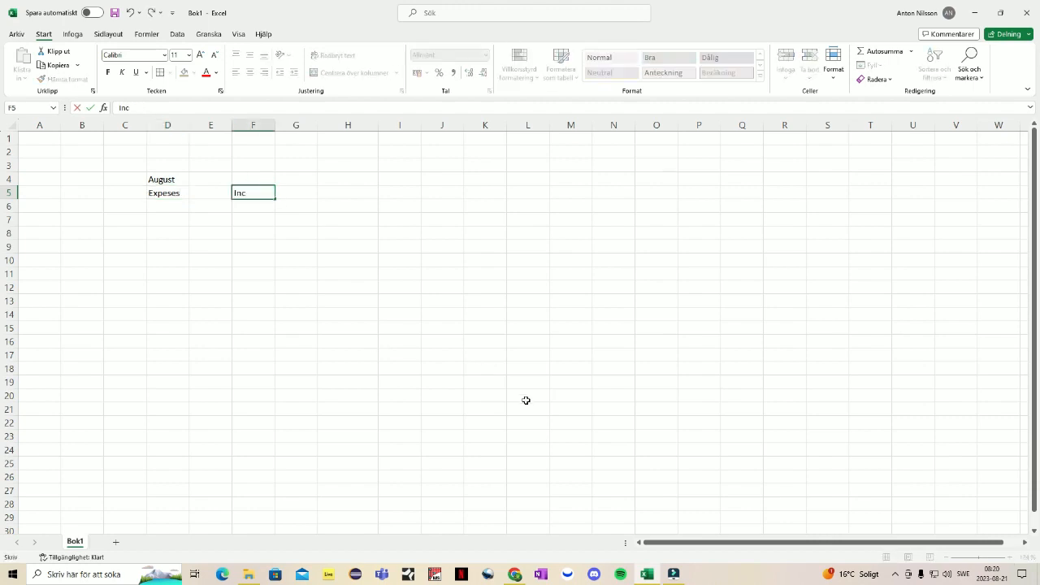
Add the headings Pay Yourself in H5 and FUN in J5
{"action": "left_click", "coordinate": [348, 194]}
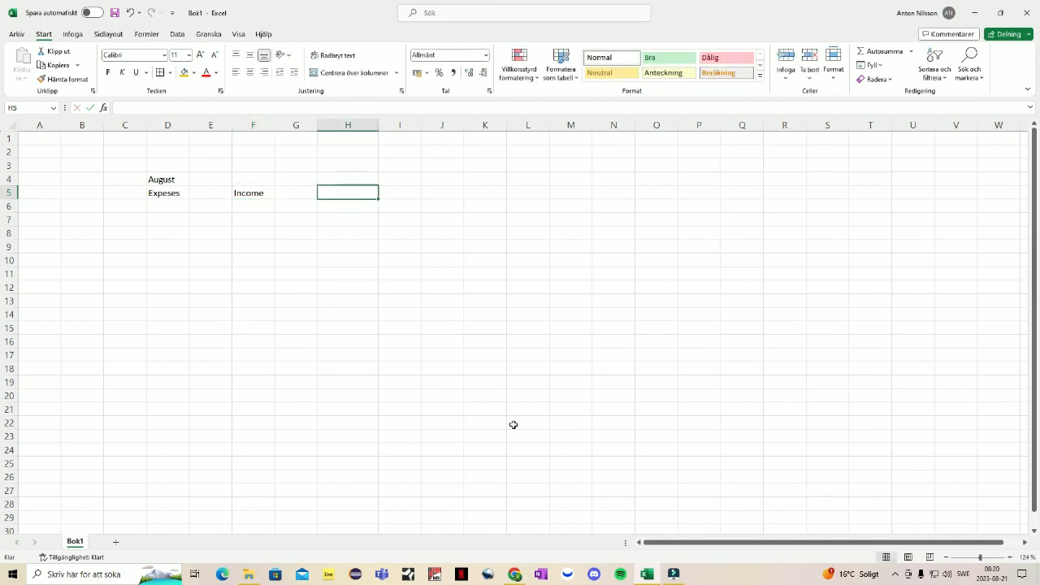
{"action": "type", "text": "Pay Your"}
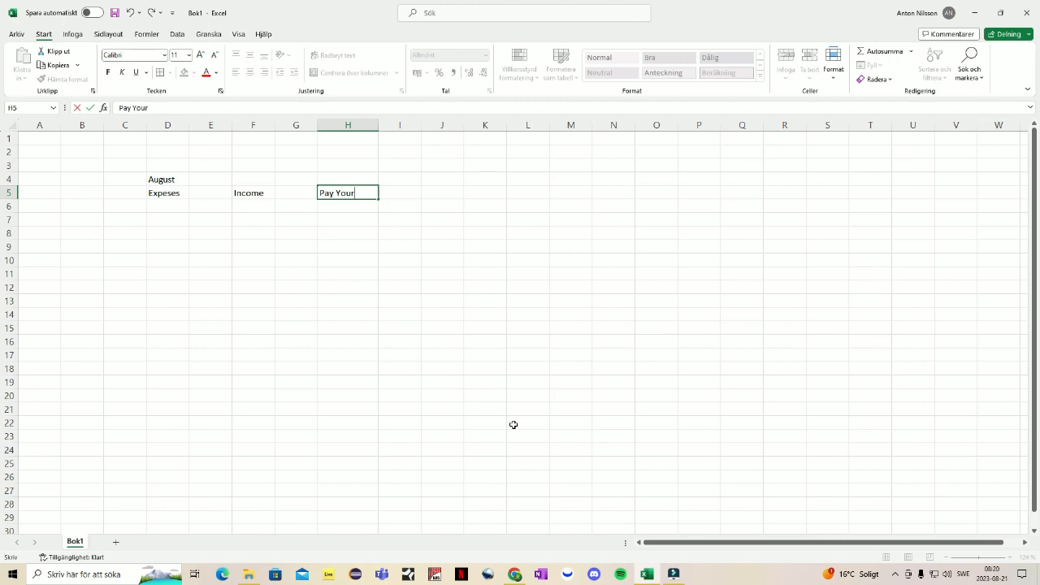
{"action": "type", "text": "self"}
{"action": "left_click", "coordinate": [444, 234]}
{"action": "left_click", "coordinate": [446, 193]}
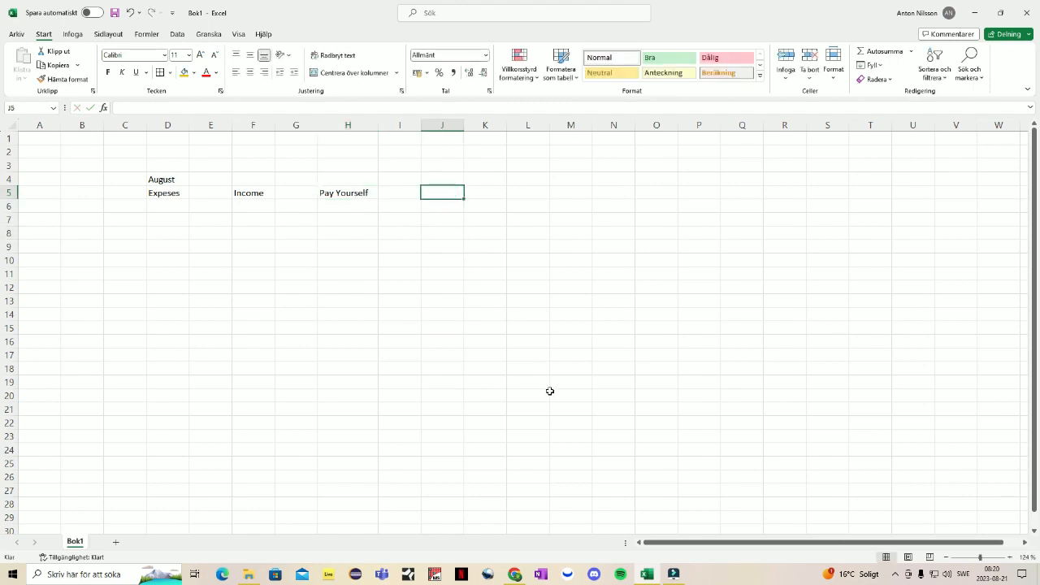
{"action": "type", "text": "FUN"}
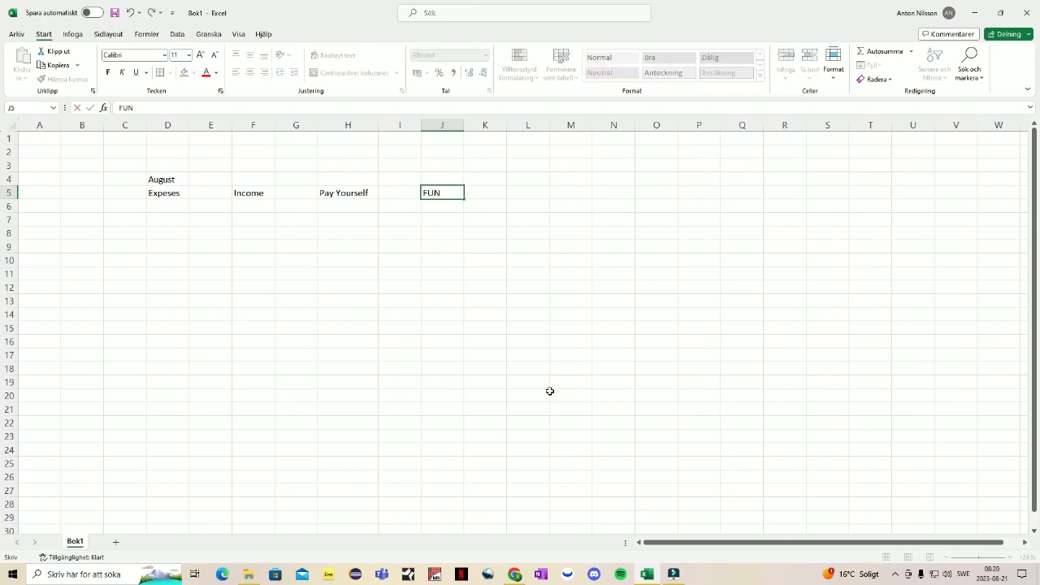
{"action": "left_click", "coordinate": [527, 233]}
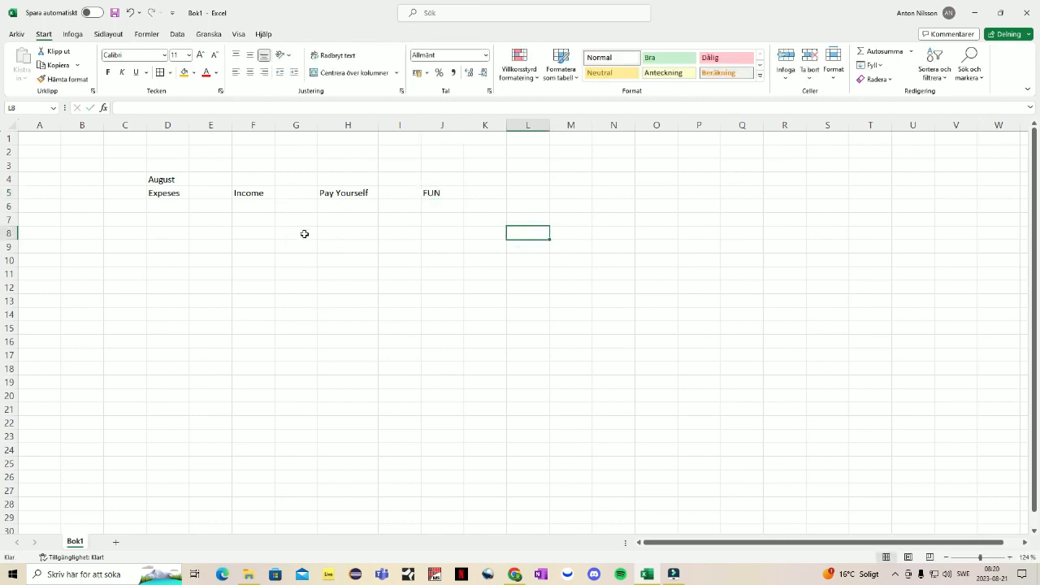
Fill the Expeses heading cell with red and the Income heading cell with light blue
{"action": "left_click", "coordinate": [174, 193]}
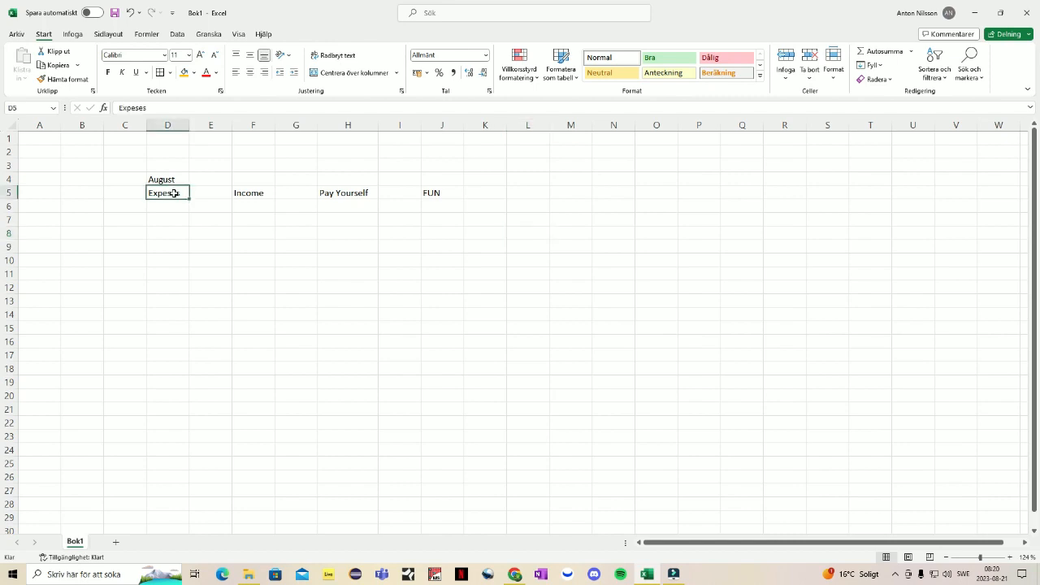
{"action": "left_click", "coordinate": [194, 73]}
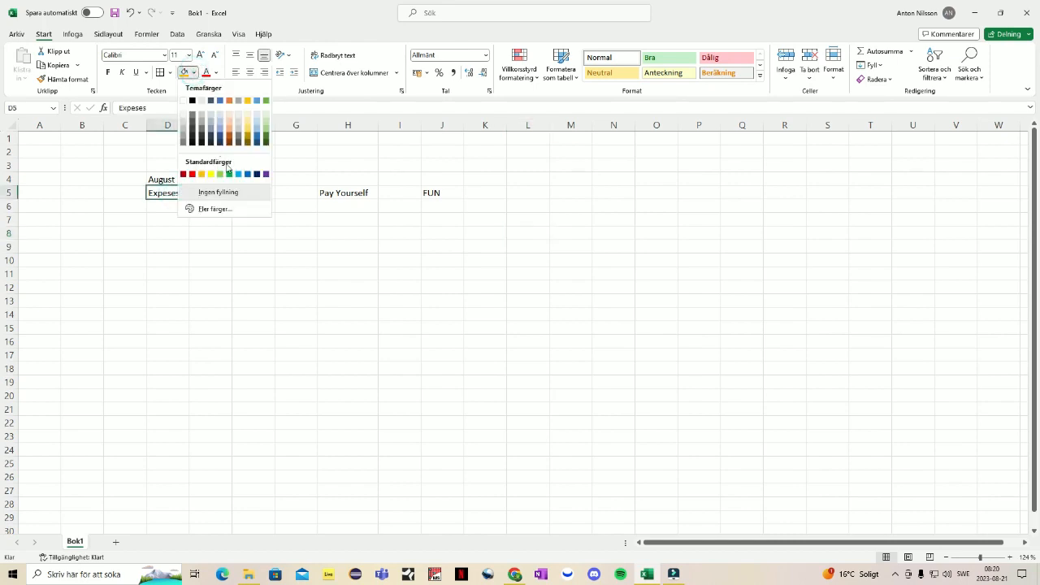
{"action": "left_click", "coordinate": [192, 175]}
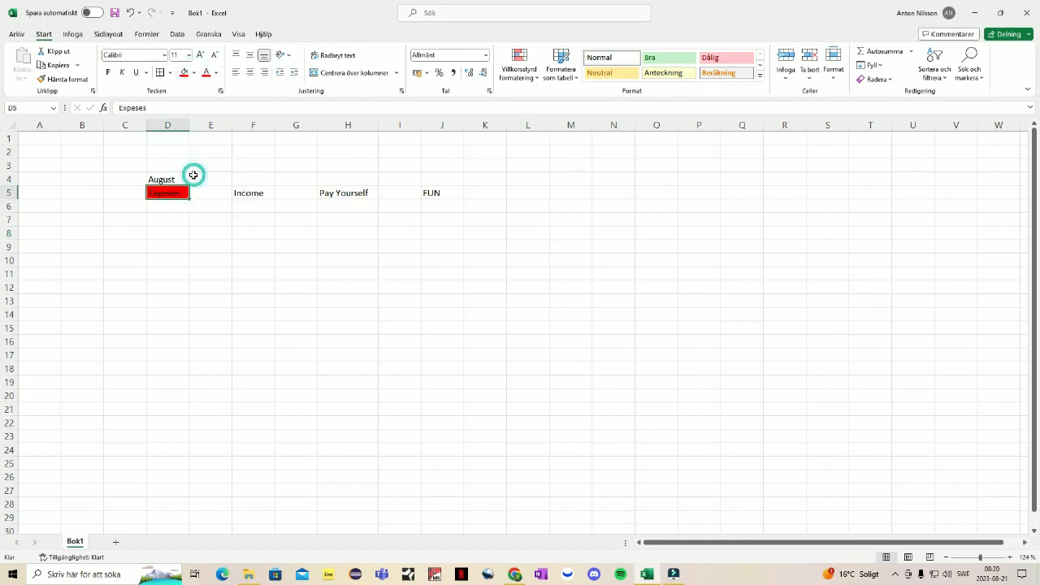
{"action": "left_click", "coordinate": [251, 193]}
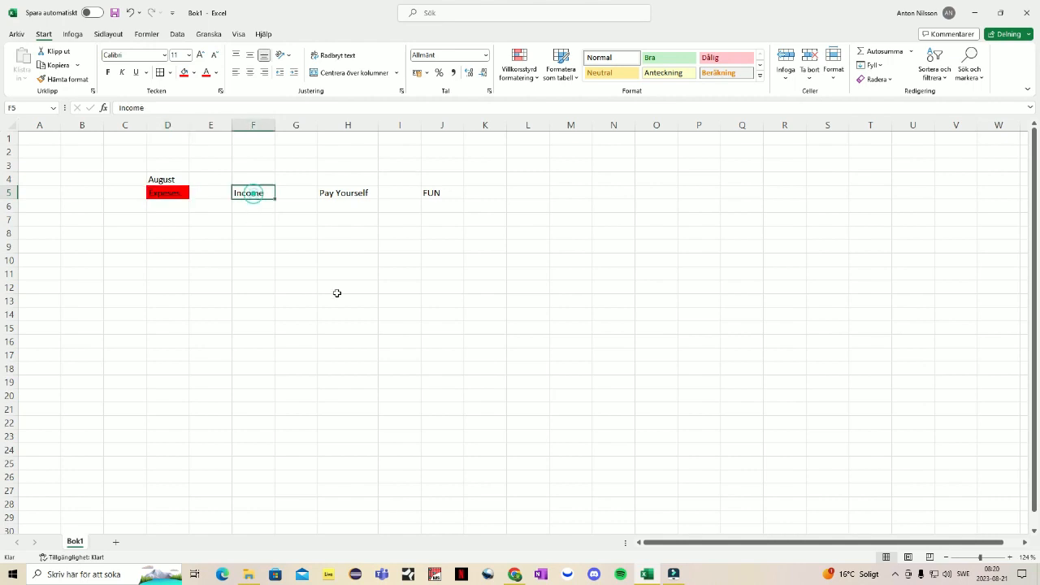
{"action": "left_click", "coordinate": [194, 73]}
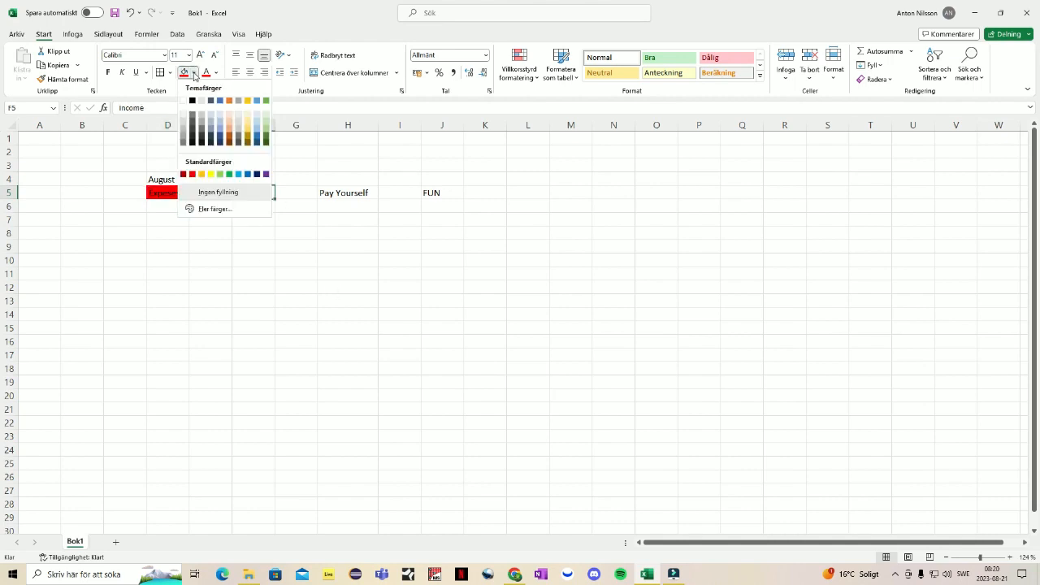
{"action": "left_click", "coordinate": [239, 174]}
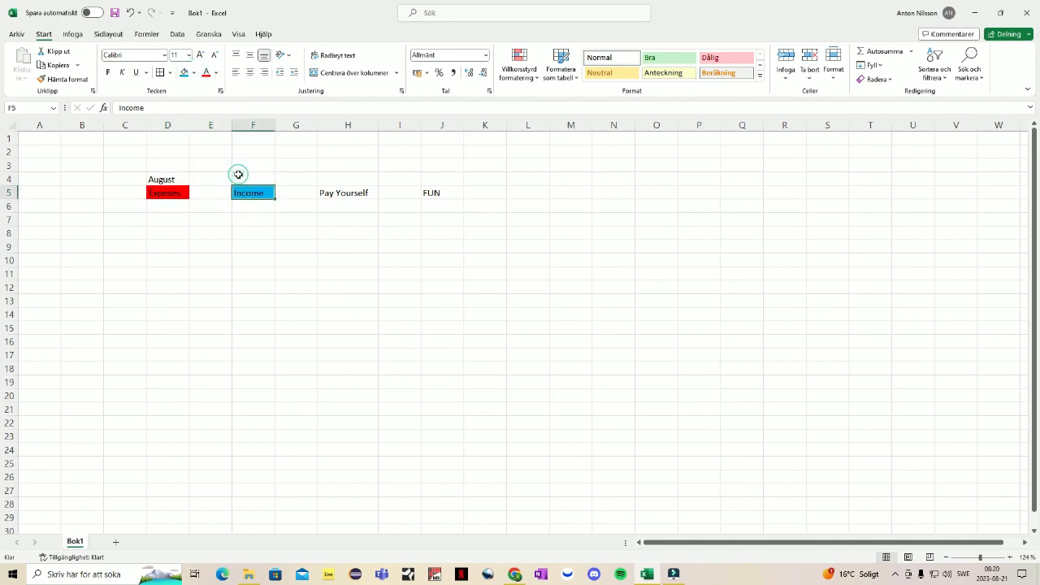
Fill the Pay Yourself heading cell with light green and the FUN heading cell with orange
{"action": "left_click", "coordinate": [364, 194]}
{"action": "left_click", "coordinate": [193, 74]}
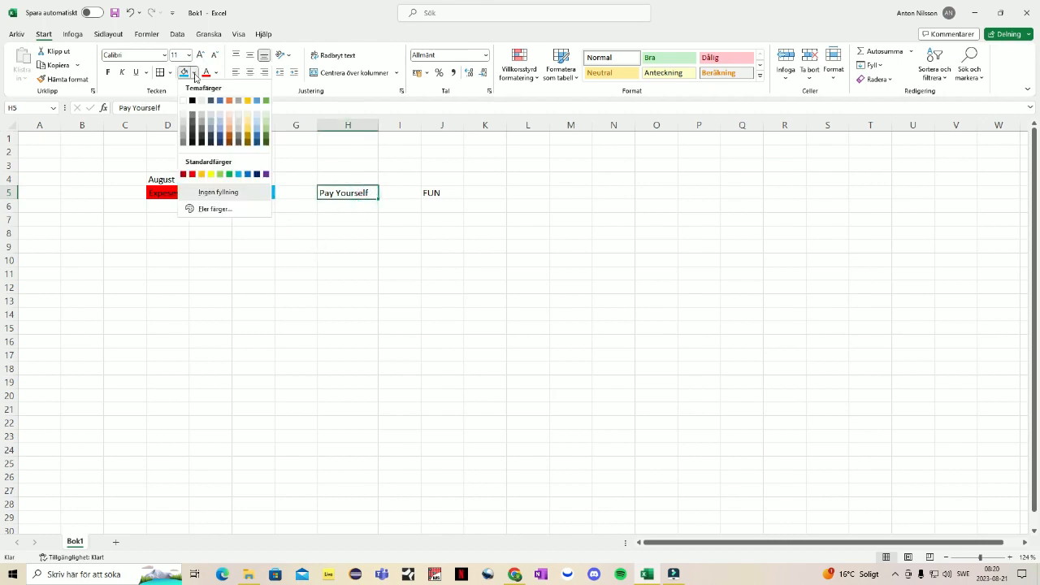
{"action": "left_click", "coordinate": [219, 175]}
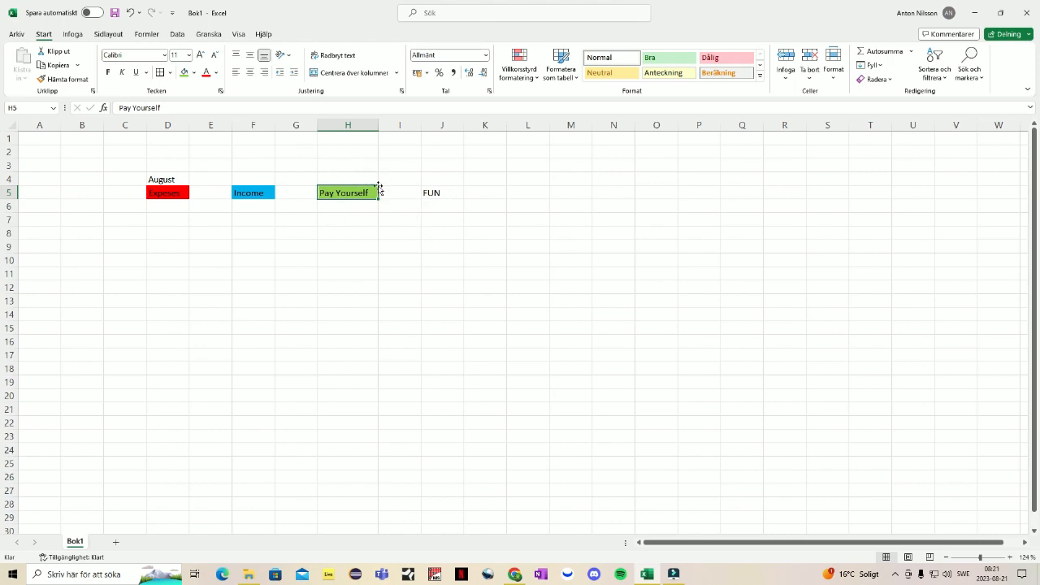
{"action": "left_click", "coordinate": [439, 195]}
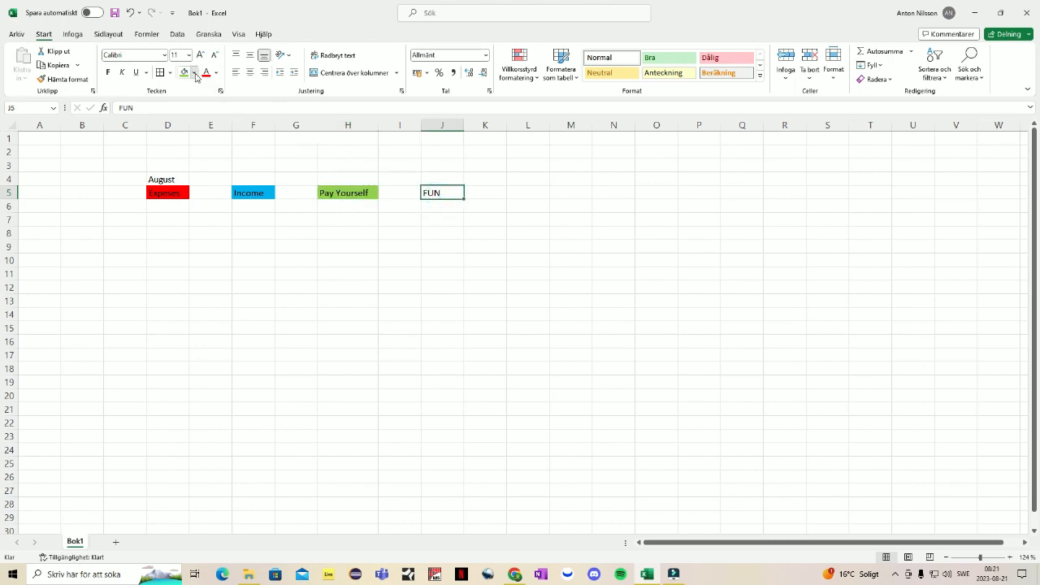
{"action": "left_click", "coordinate": [195, 73]}
{"action": "left_click", "coordinate": [202, 174]}
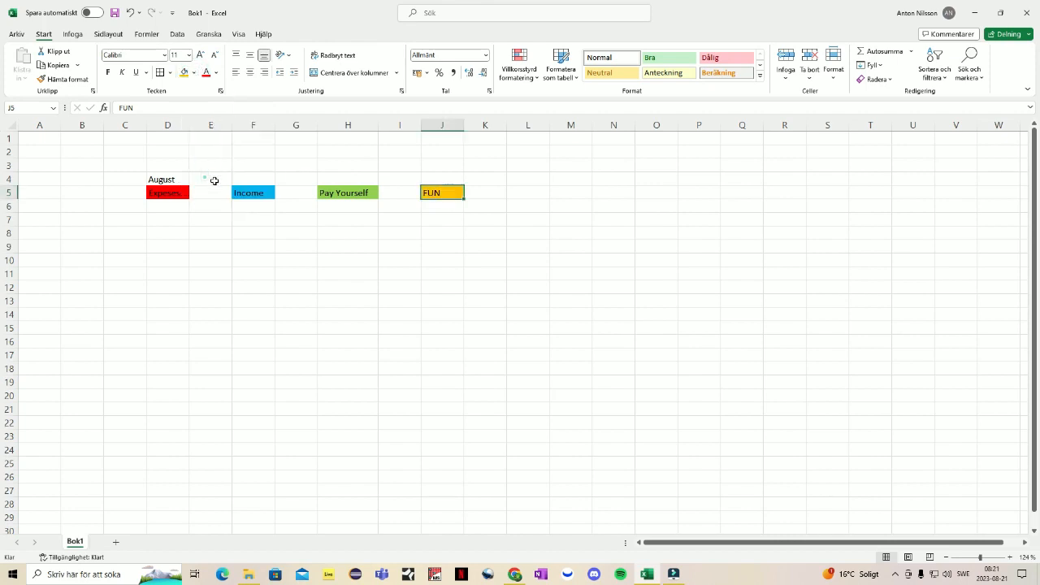
{"action": "left_click", "coordinate": [519, 256]}
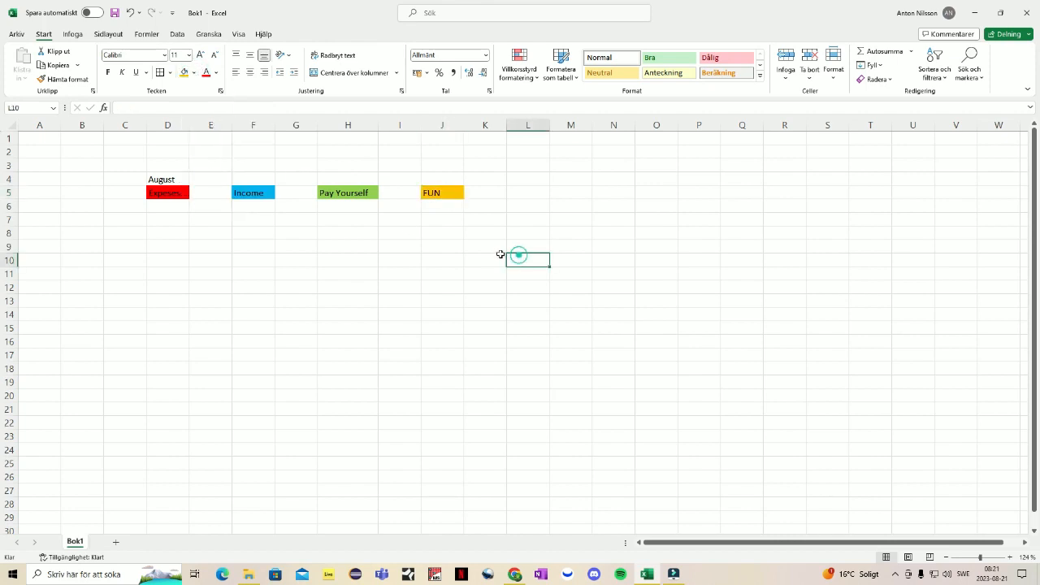
{"action": "left_click", "coordinate": [170, 177]}
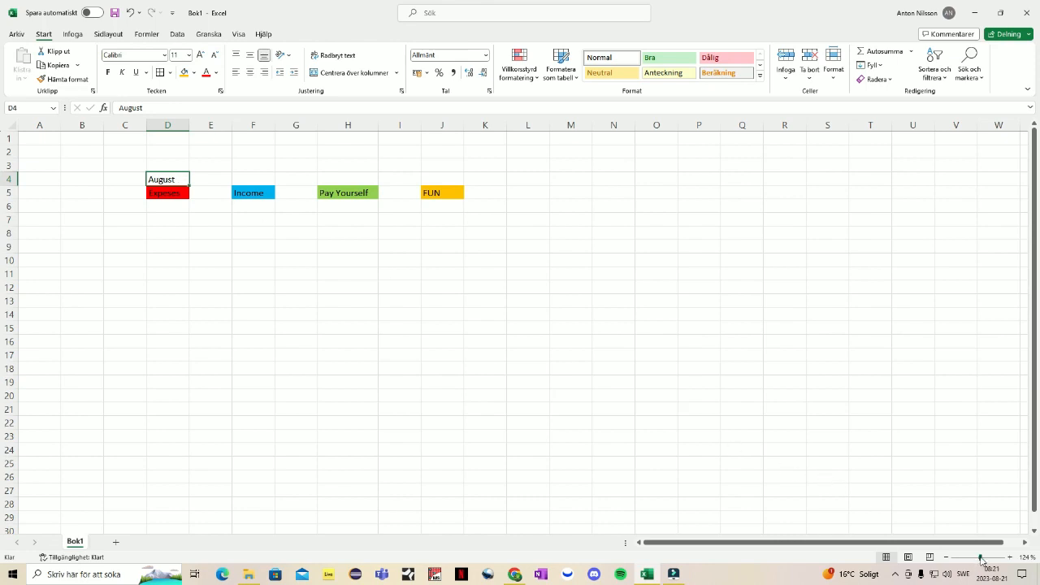
{"action": "left_click_drag", "start_coordinate": [981, 561], "coordinate": [983, 559]}
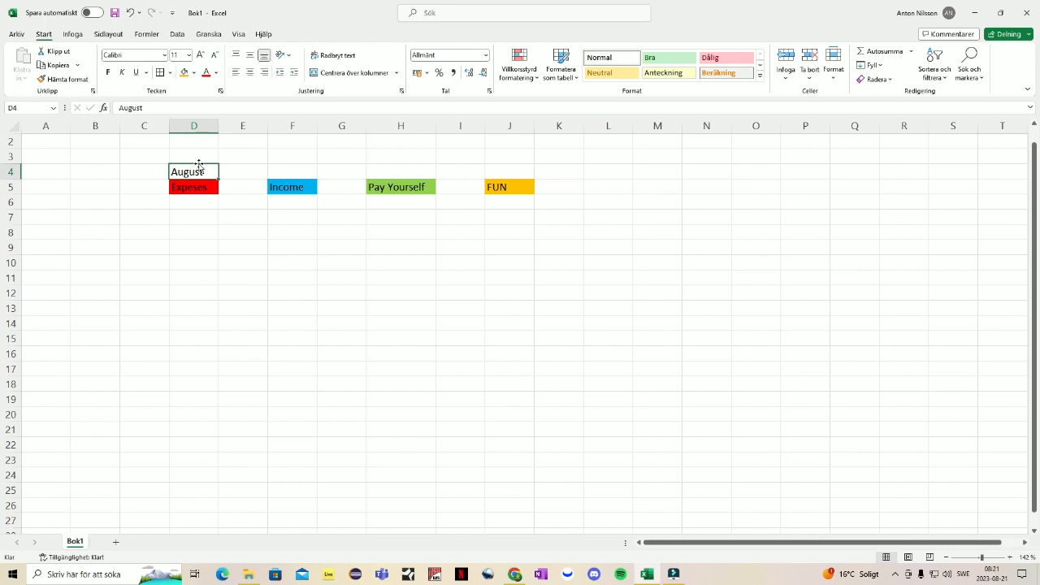
{"action": "left_click_drag", "start_coordinate": [199, 165], "coordinate": [347, 172]}
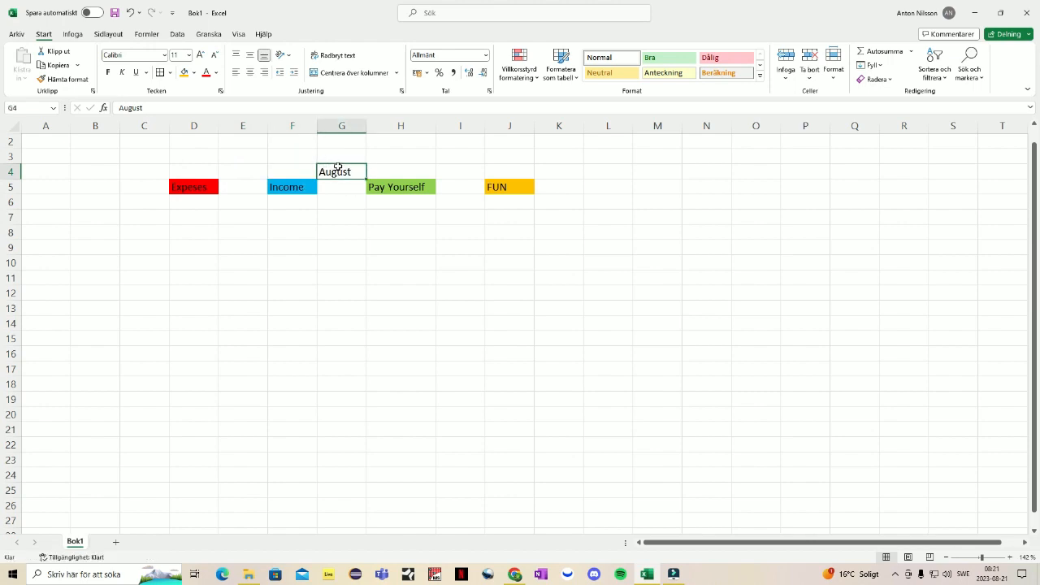
{"action": "left_click_drag", "start_coordinate": [340, 168], "coordinate": [207, 172]}
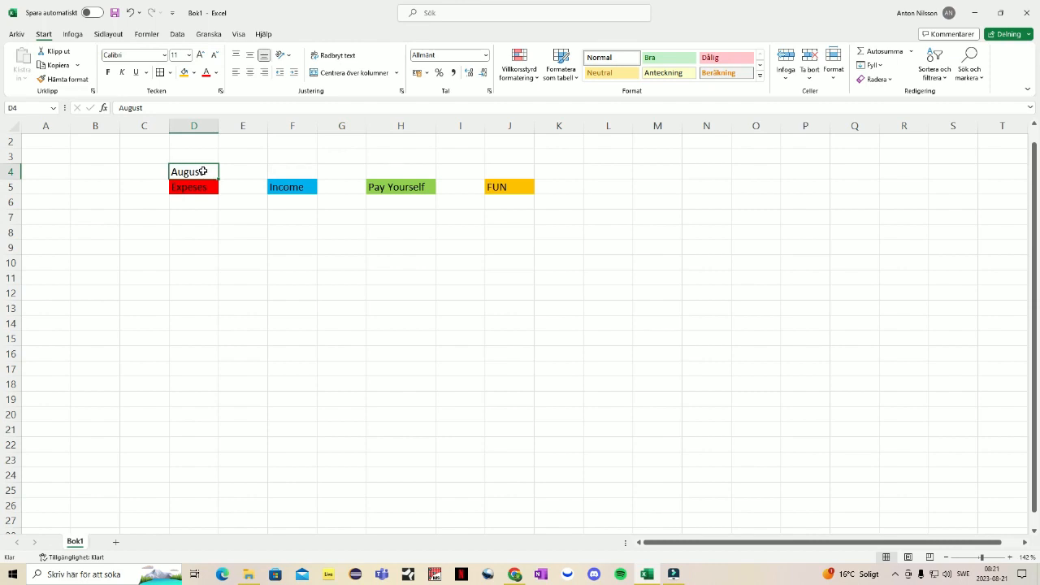
Merge and center the August title across D4:J4, above the four headings
{"action": "left_click_drag", "start_coordinate": [198, 172], "coordinate": [498, 176]}
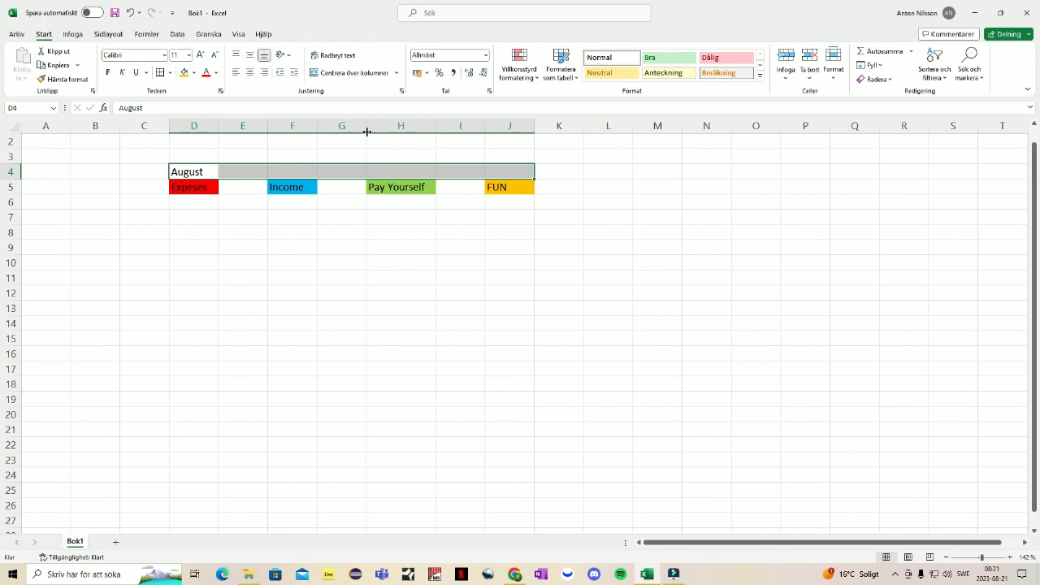
{"action": "left_click", "coordinate": [341, 78]}
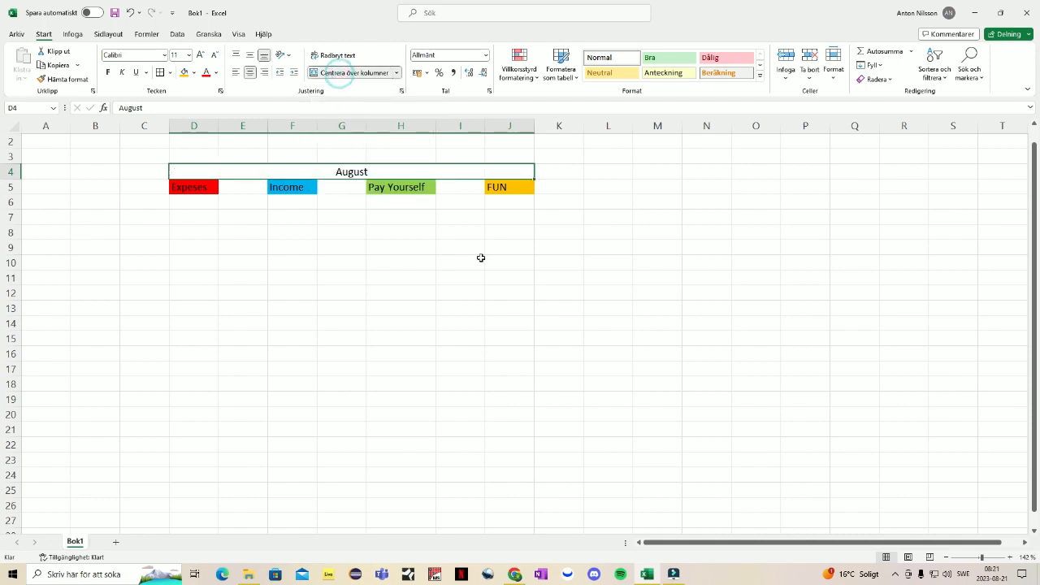
{"action": "left_click", "coordinate": [532, 241]}
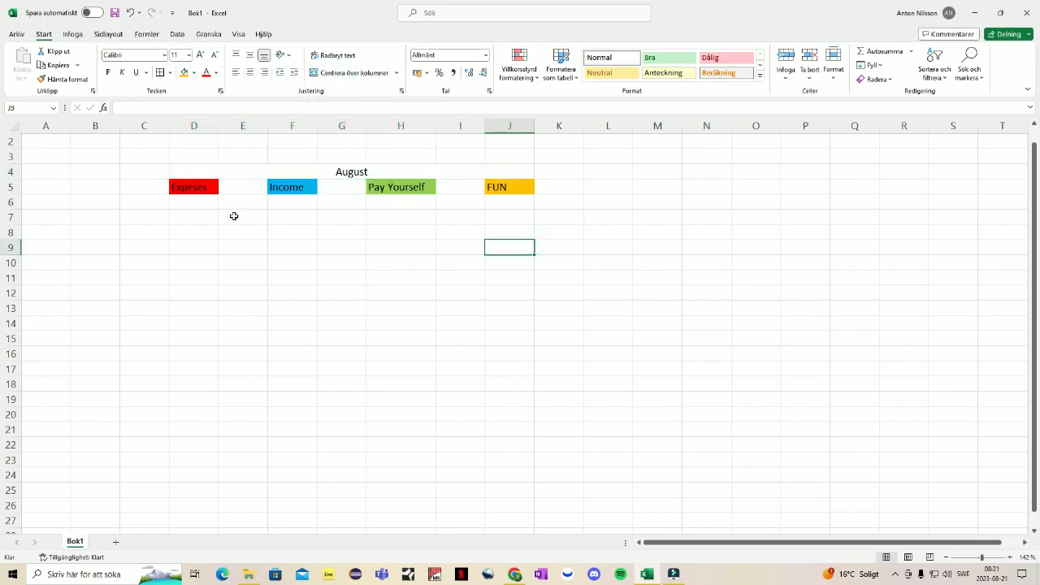
List the expense items Rent, Car and Electric in D6:D8 under the Expeses heading
{"action": "left_click", "coordinate": [208, 200]}
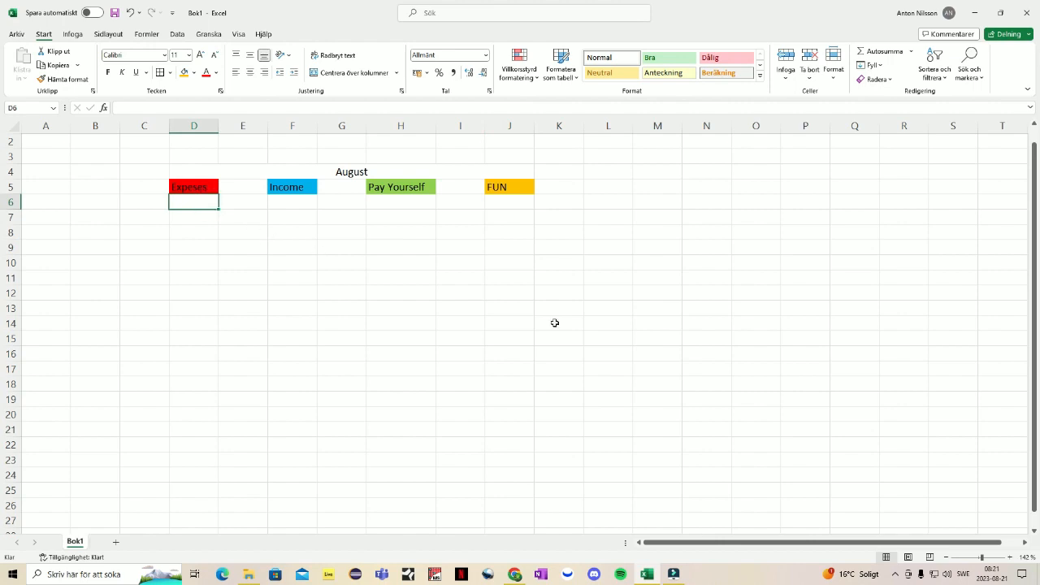
{"action": "type", "text": "Ren"}
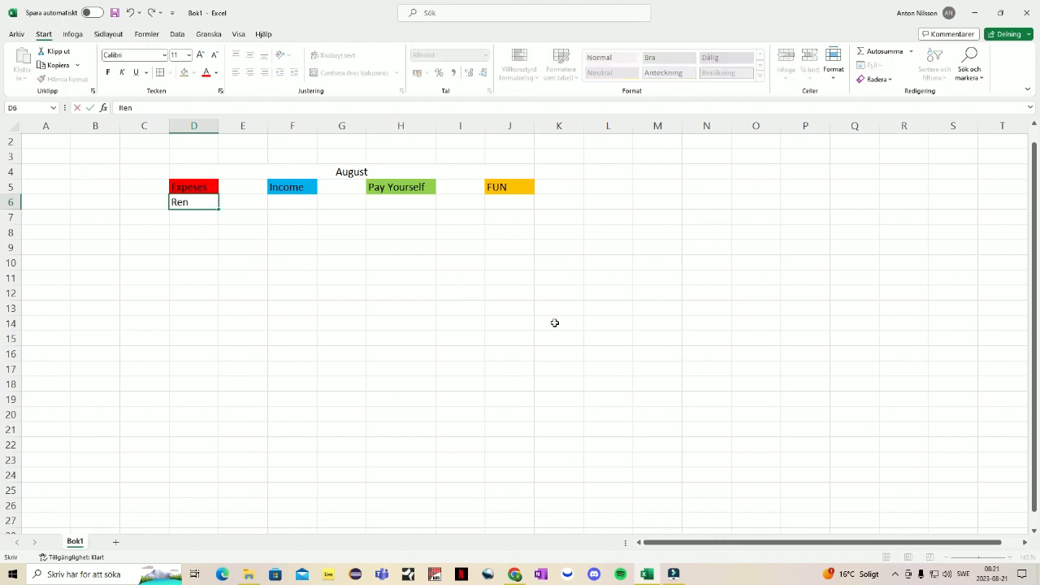
{"action": "type", "text": "t"}
{"action": "left_click", "coordinate": [195, 217]}
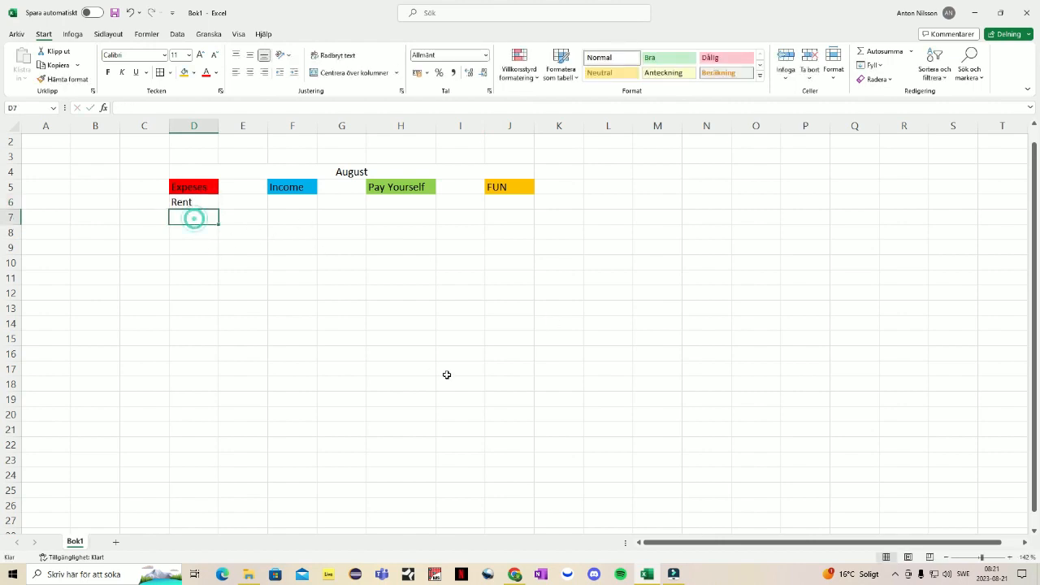
{"action": "type", "text": "Car"}
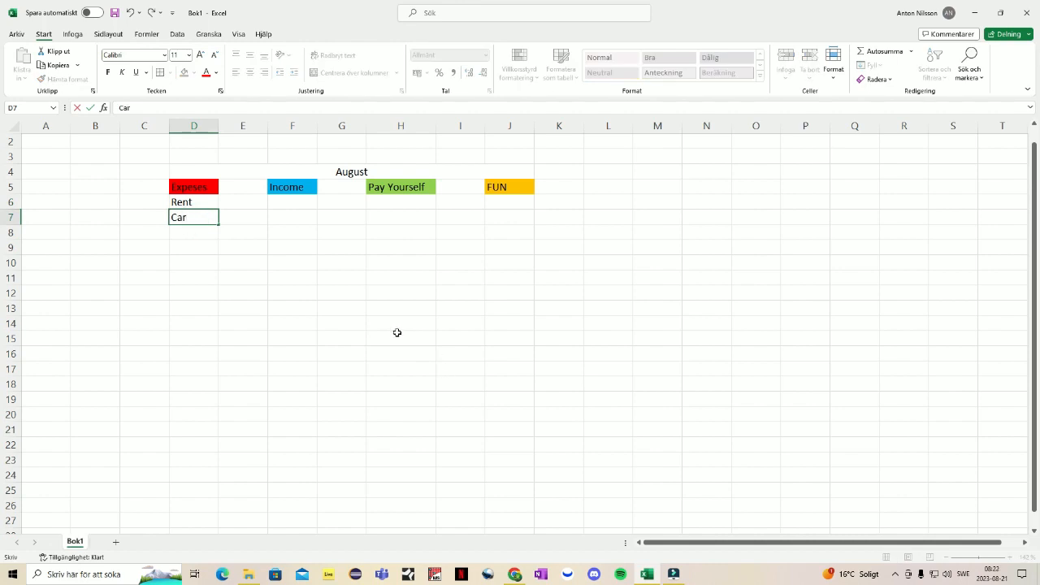
{"action": "left_click", "coordinate": [208, 236]}
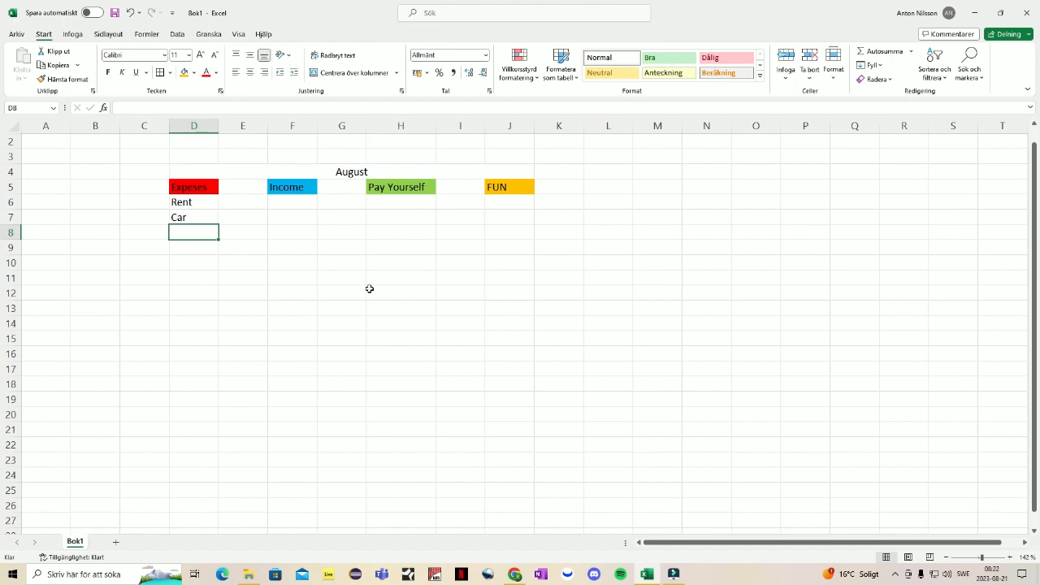
{"action": "type", "text": "Ele"}
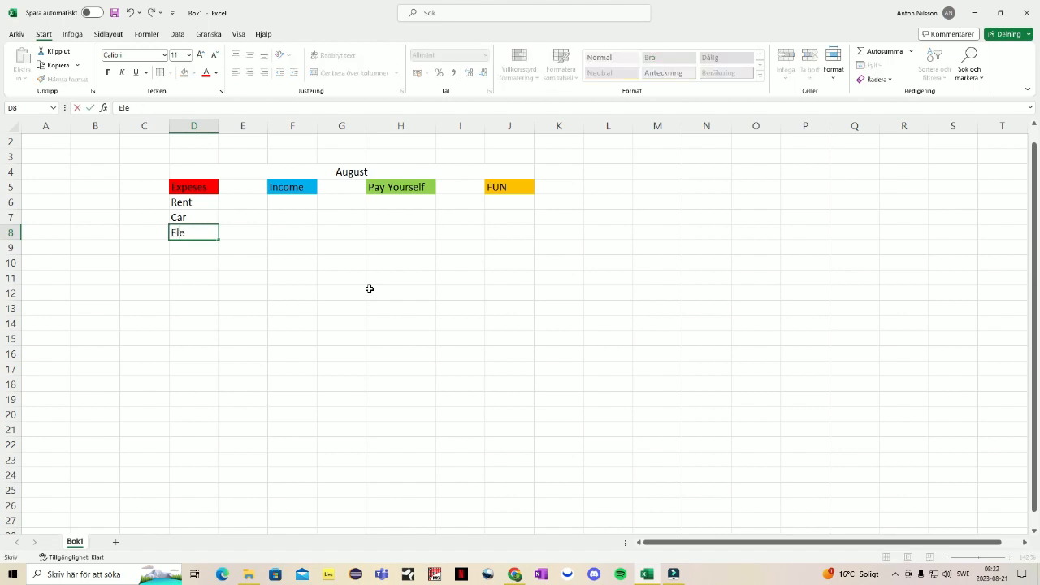
{"action": "type", "text": "ctric"}
Continue the expense list with Network, Food and Netflix in D9:D11
{"action": "left_click", "coordinate": [188, 247]}
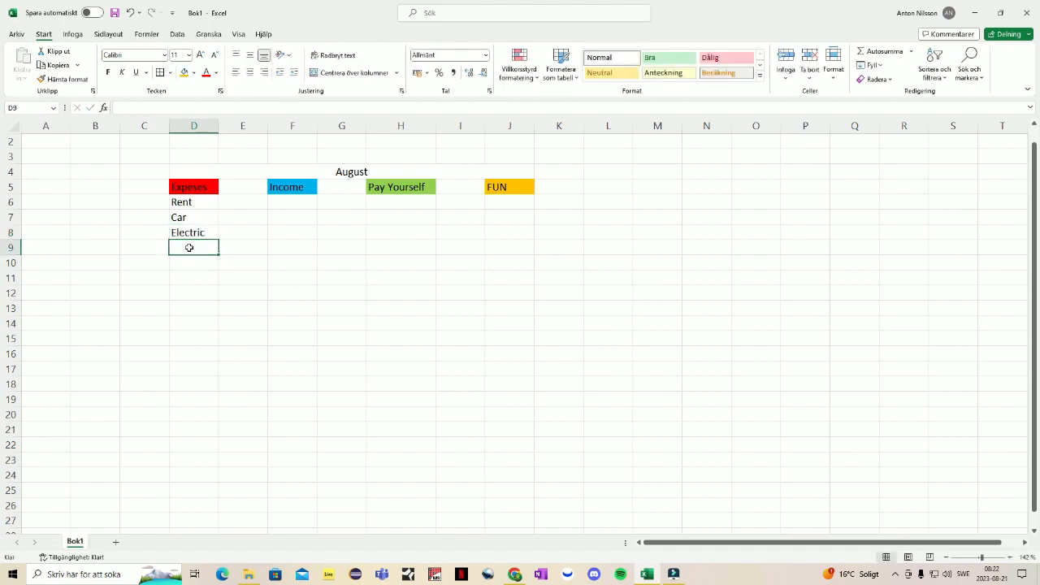
{"action": "type", "text": "Network"}
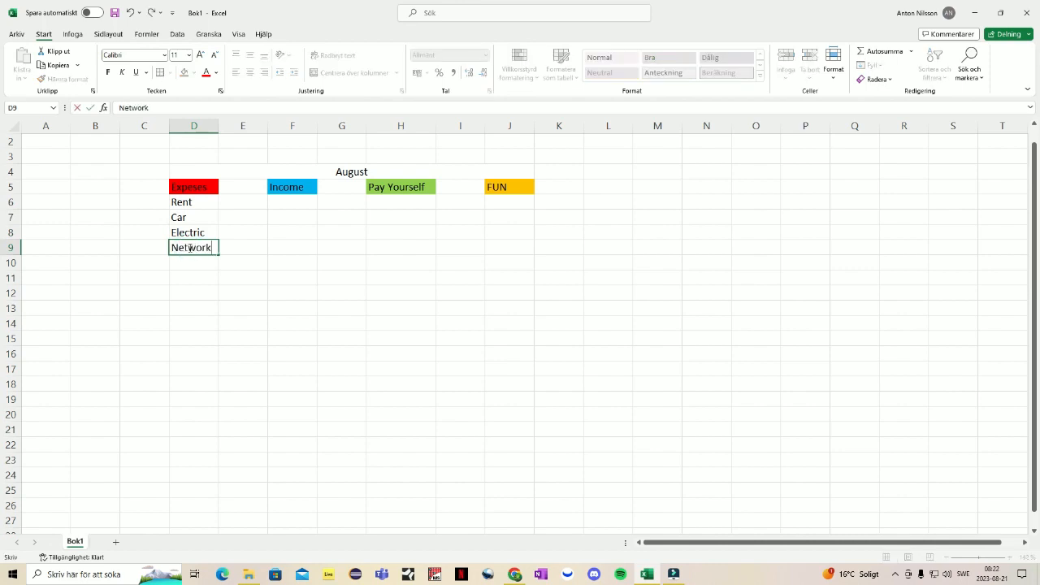
{"action": "left_click", "coordinate": [201, 262]}
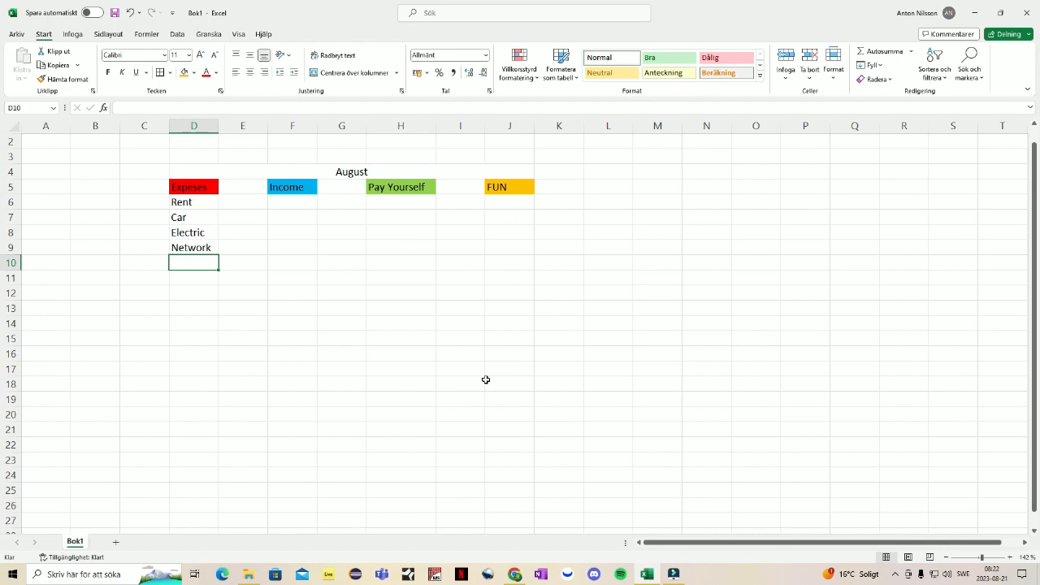
{"action": "type", "text": "Food"}
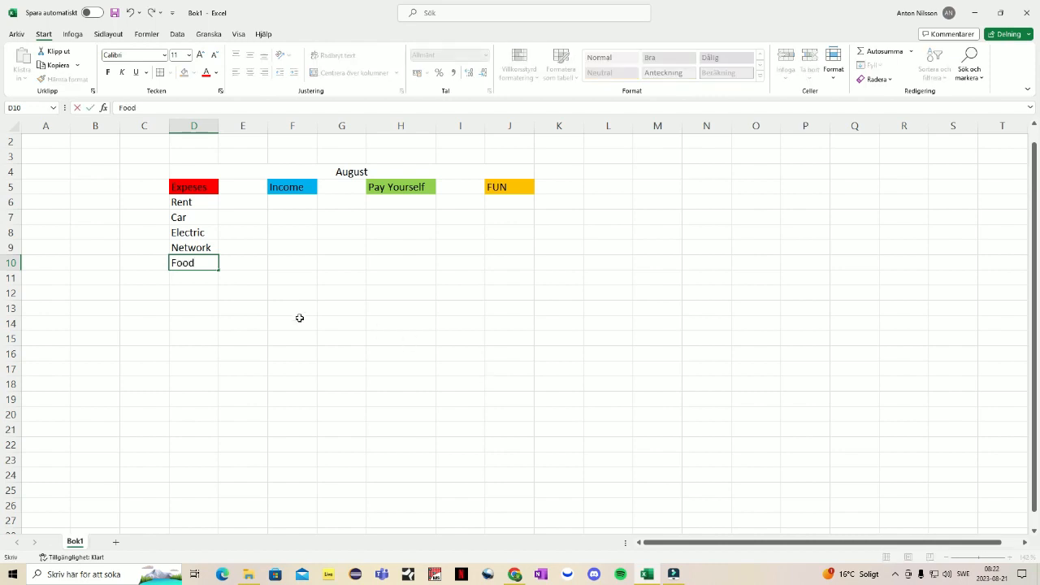
{"action": "left_click", "coordinate": [198, 276]}
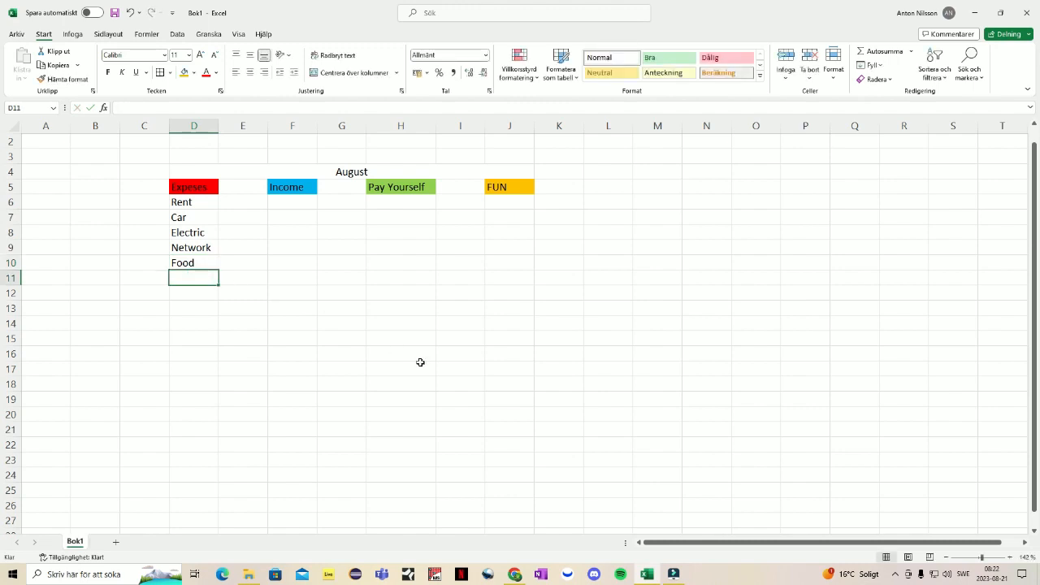
{"action": "type", "text": "Netflix"}
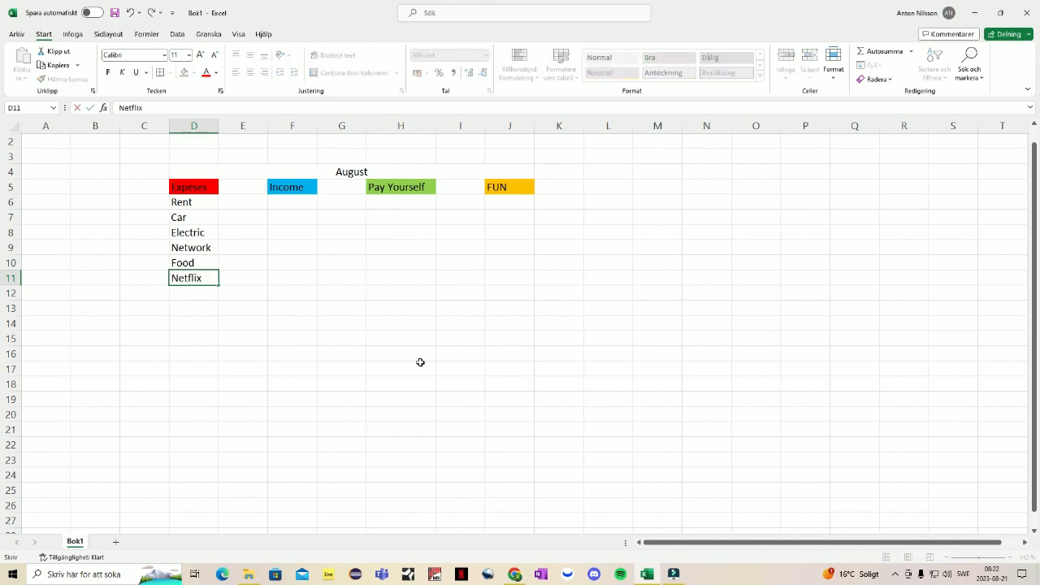
{"action": "left_click", "coordinate": [330, 277]}
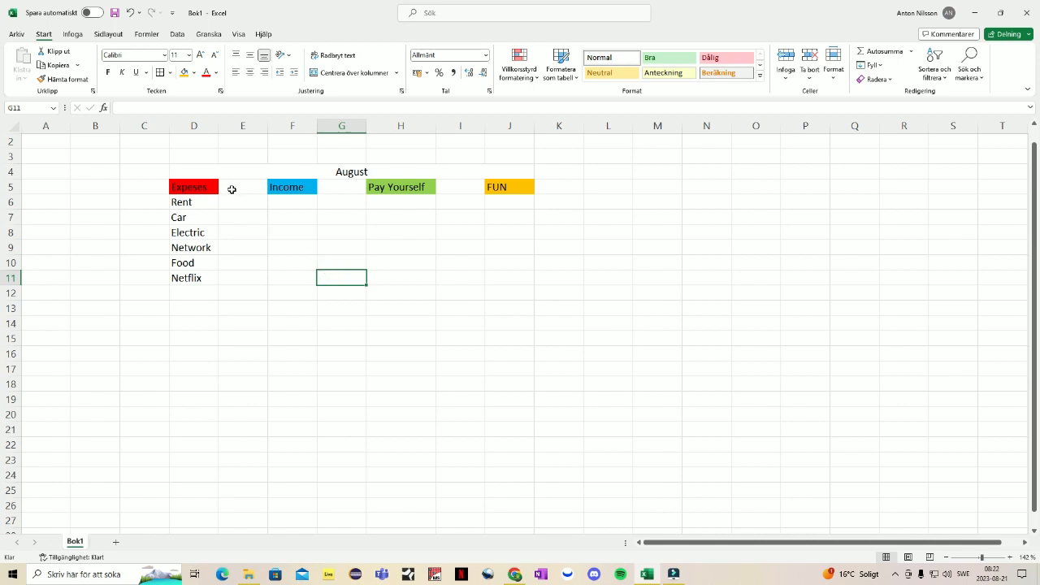
Enter 2500 as the income amount in G5, beside the Income heading
{"action": "left_click", "coordinate": [232, 189]}
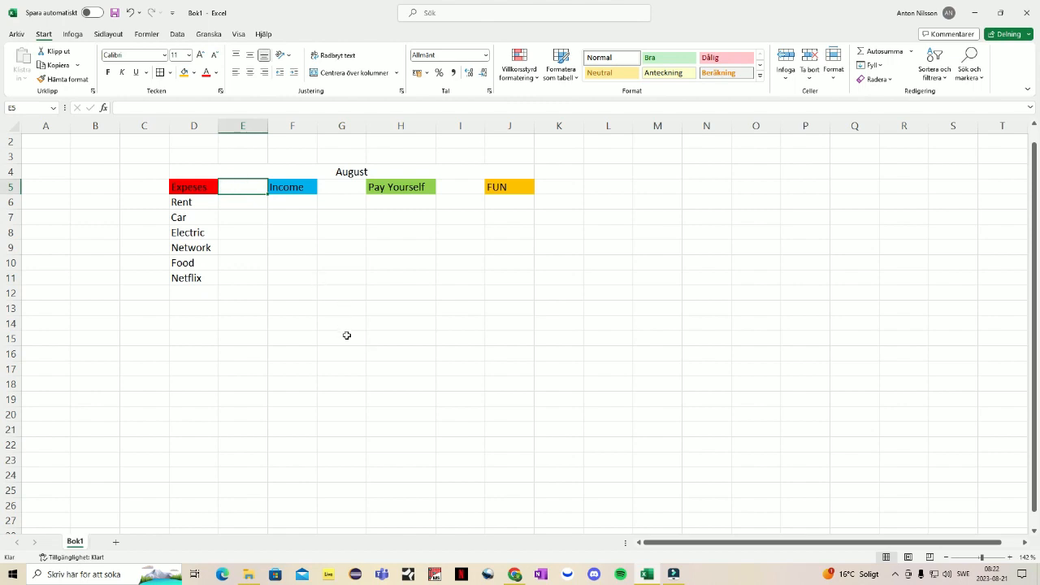
{"action": "left_click", "coordinate": [343, 186]}
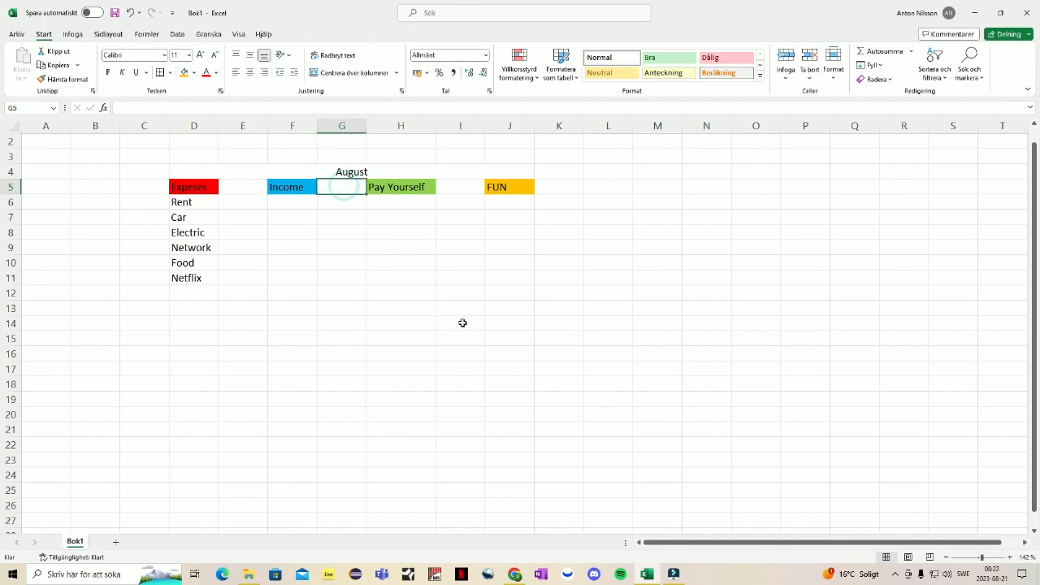
{"action": "type", "text": "25"}
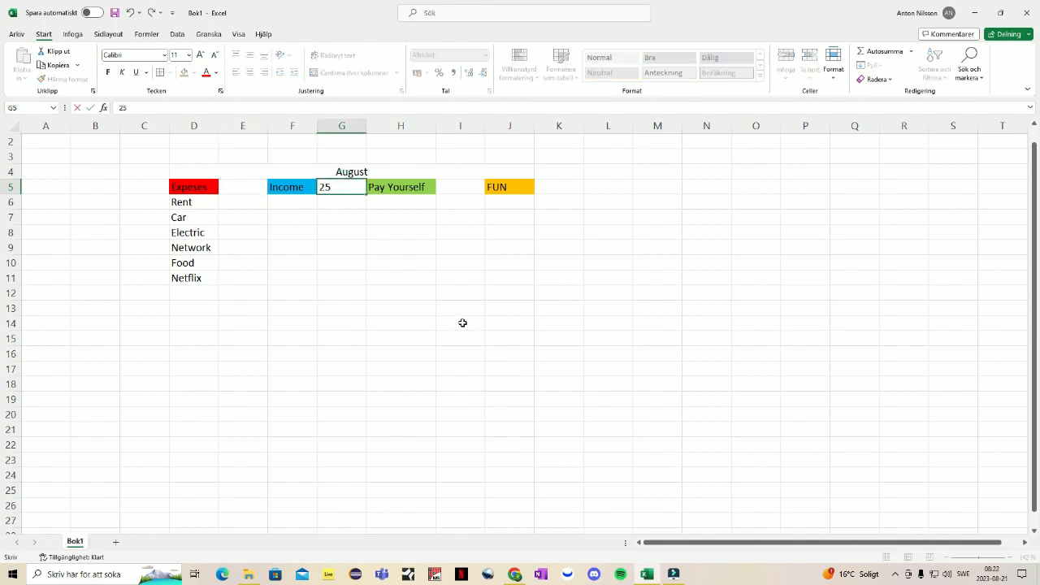
{"action": "type", "text": "00"}
{"action": "key", "text": "BackSpace"}
{"action": "key", "text": "BackSpace"}
{"action": "type", "text": "00"}
{"action": "left_click", "coordinate": [430, 231]}
{"action": "left_click", "coordinate": [243, 187]}
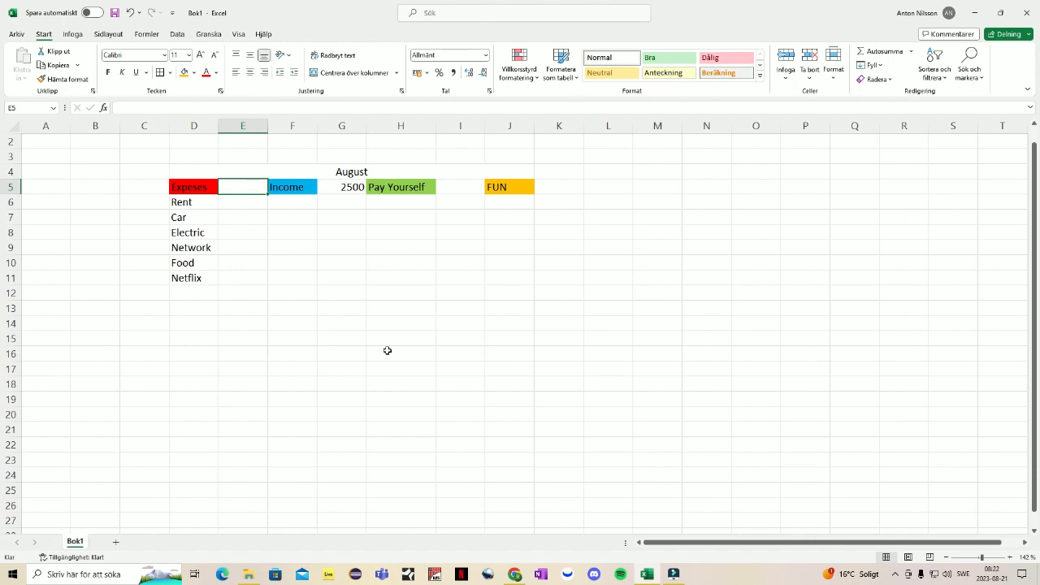
{"action": "type", "text": "="}
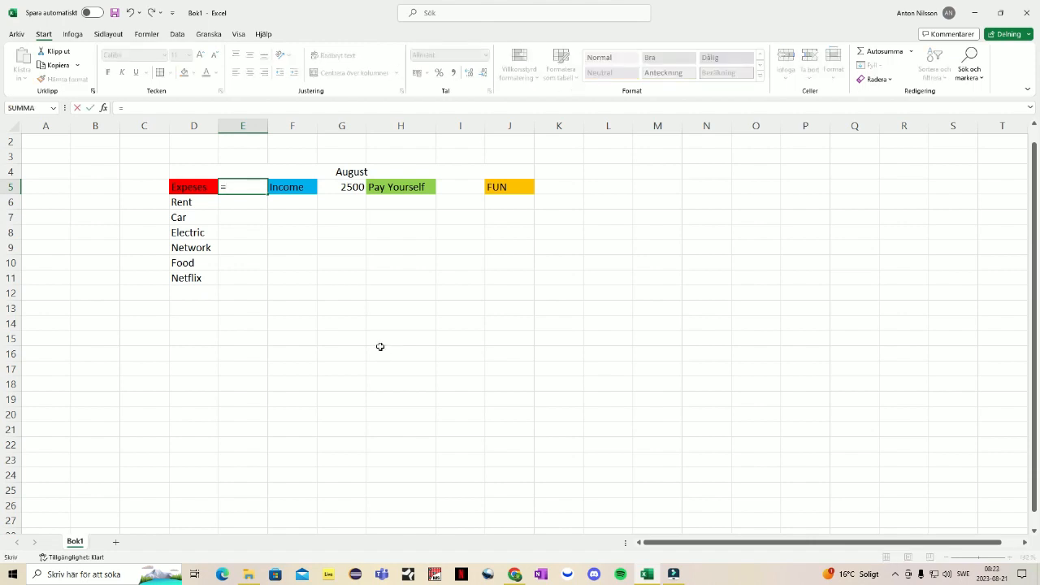
{"action": "key", "text": "Escape"}
{"action": "left_click", "coordinate": [269, 262]}
Enter the amounts 600 for Rent, 200 for Car and 30 for Electric in E6:E8
{"action": "left_click", "coordinate": [244, 203]}
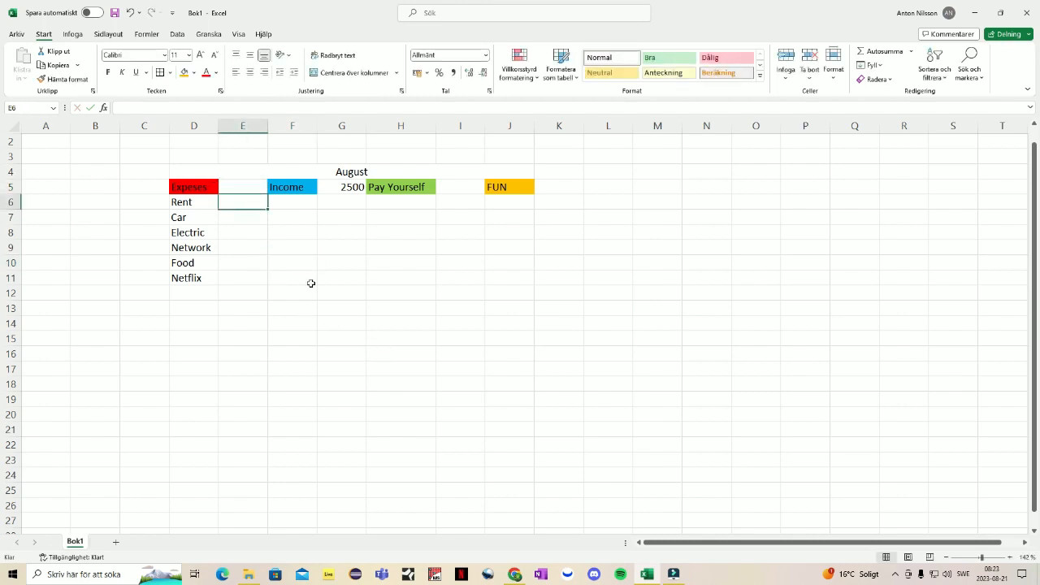
{"action": "type", "text": "600"}
{"action": "left_click", "coordinate": [240, 229]}
{"action": "left_click", "coordinate": [242, 217]}
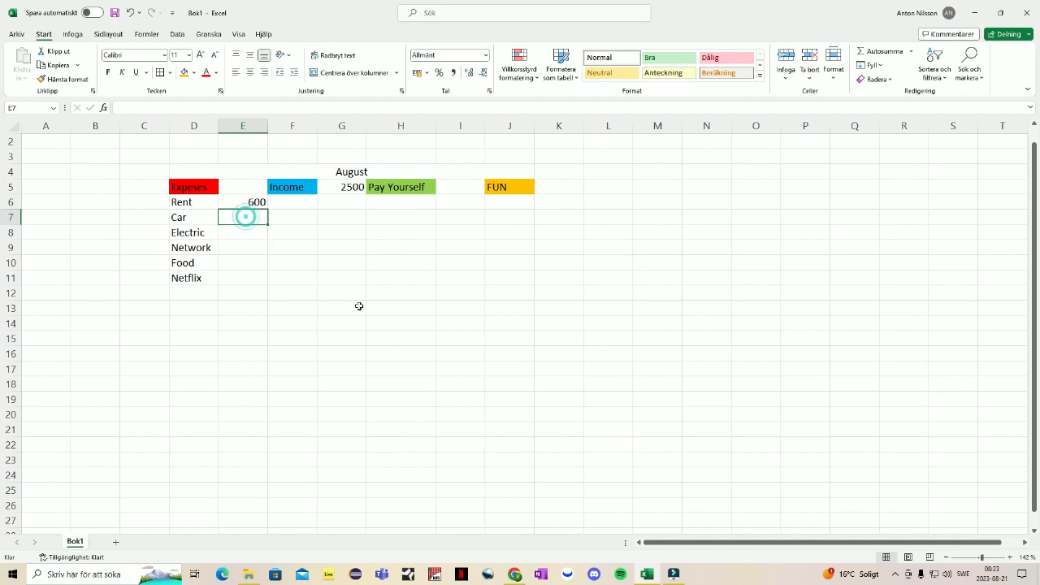
{"action": "type", "text": "200"}
{"action": "left_click", "coordinate": [249, 235]}
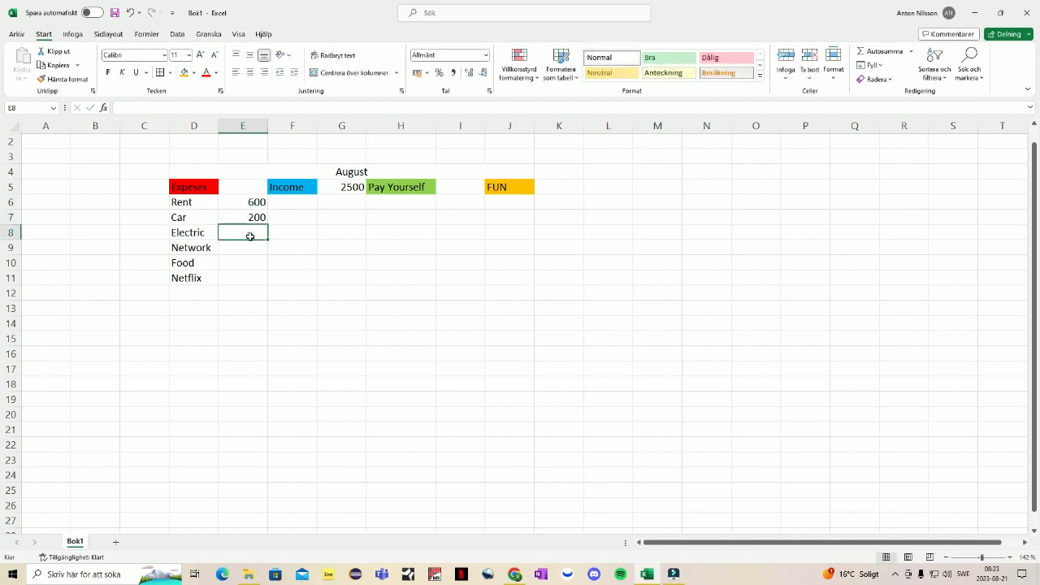
{"action": "type", "text": "30"}
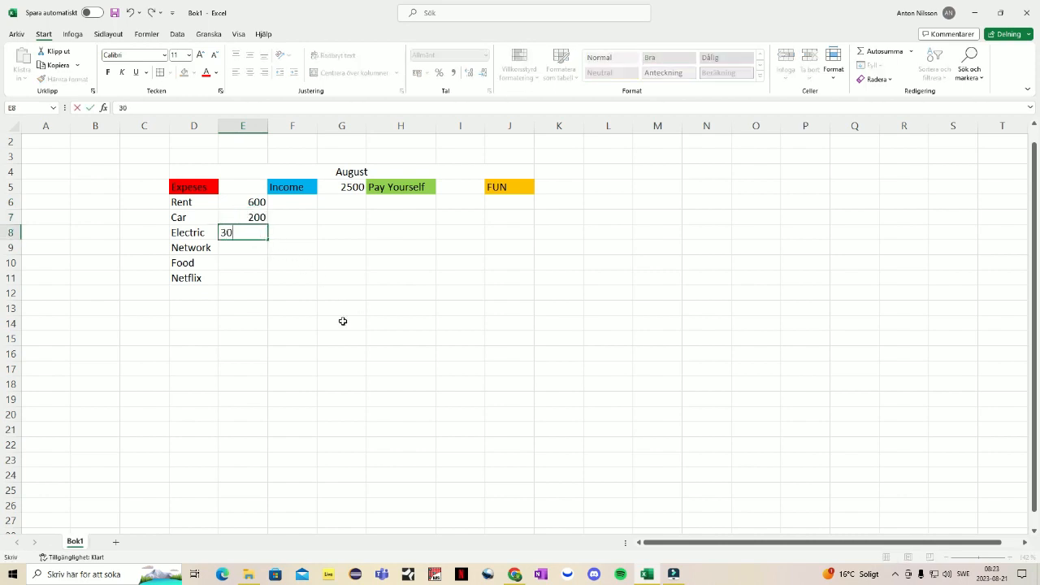
Enter the amounts 30 for Network, 500 for Food and 10 for Netflix in E9:E11
{"action": "left_click", "coordinate": [240, 248]}
{"action": "type", "text": "30"}
{"action": "left_click", "coordinate": [242, 264]}
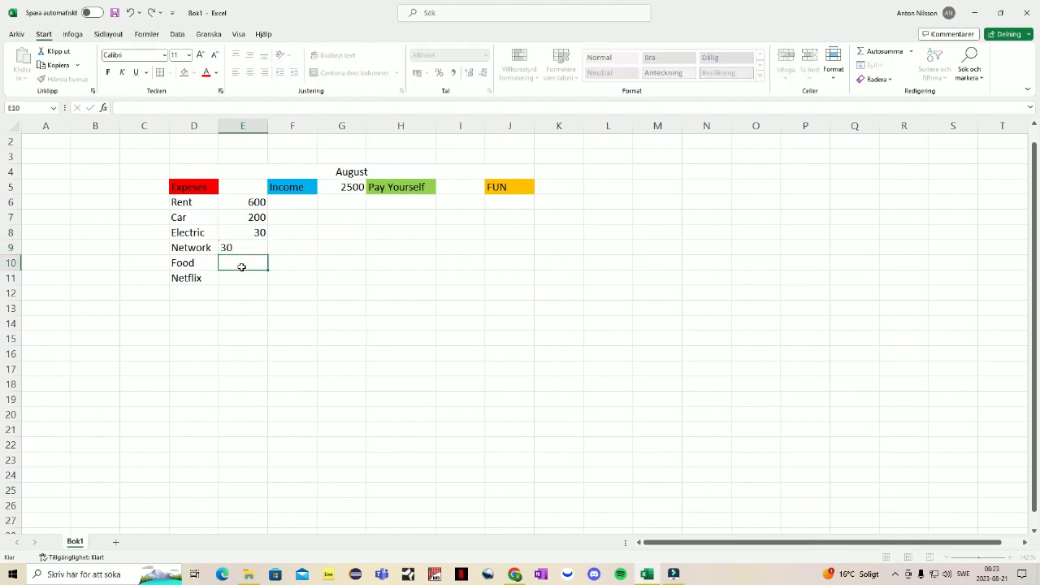
{"action": "type", "text": "500"}
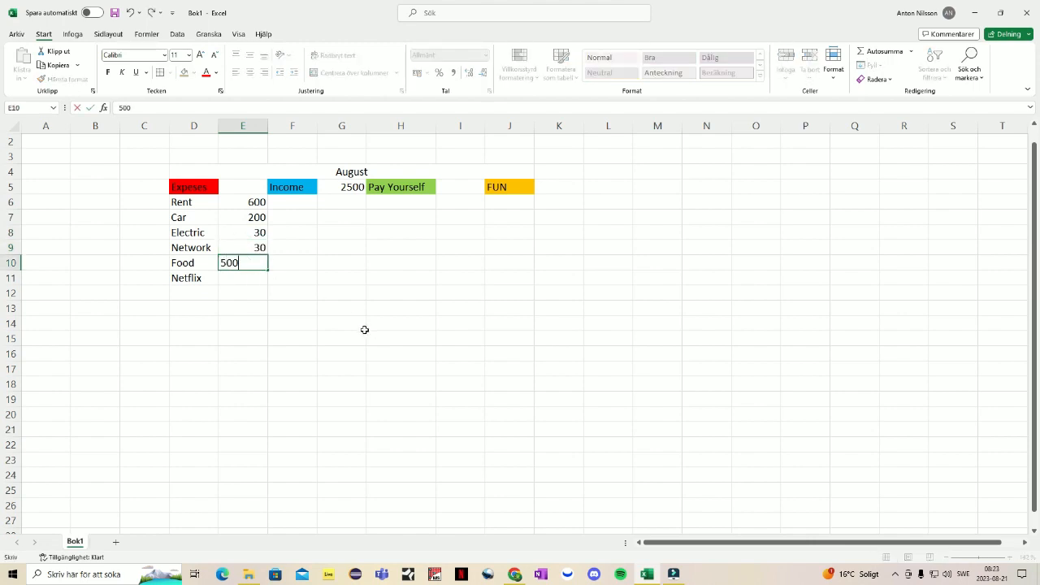
{"action": "left_click", "coordinate": [258, 279]}
{"action": "type", "text": "10"}
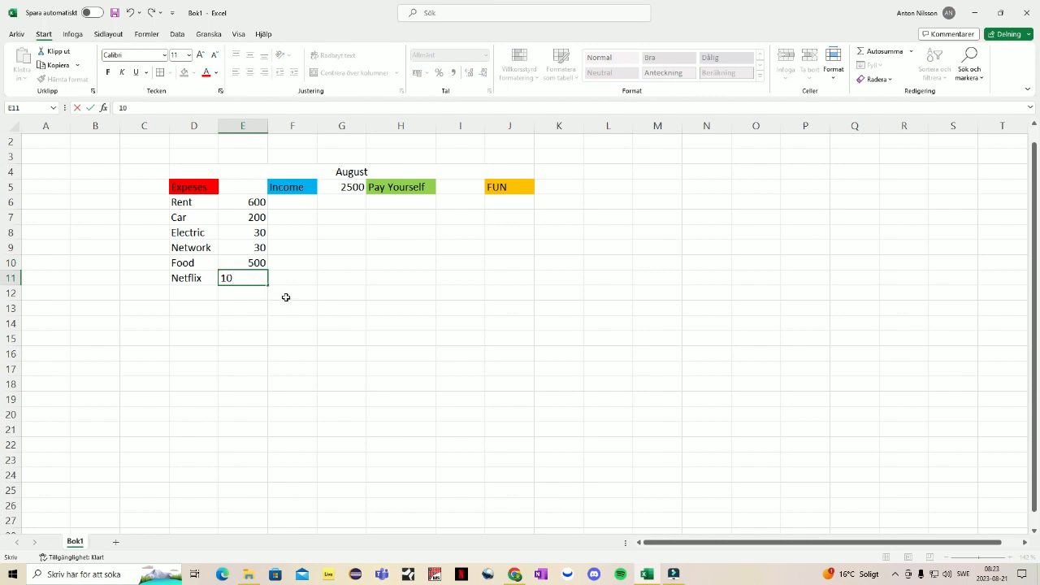
{"action": "left_click", "coordinate": [358, 280]}
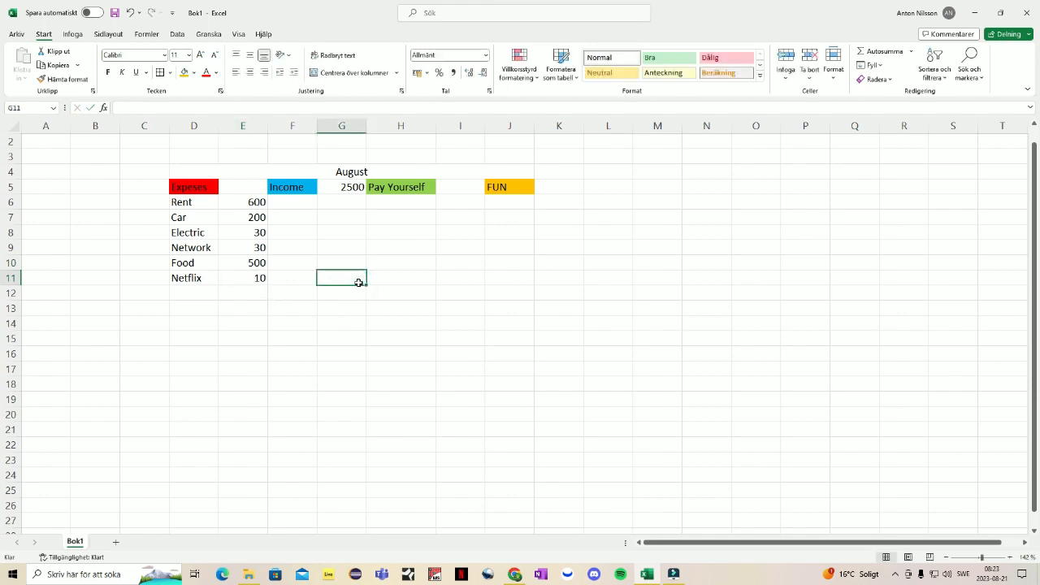
Try to total the expenses in E5 with the formula =E6:E11
{"action": "left_click", "coordinate": [262, 188]}
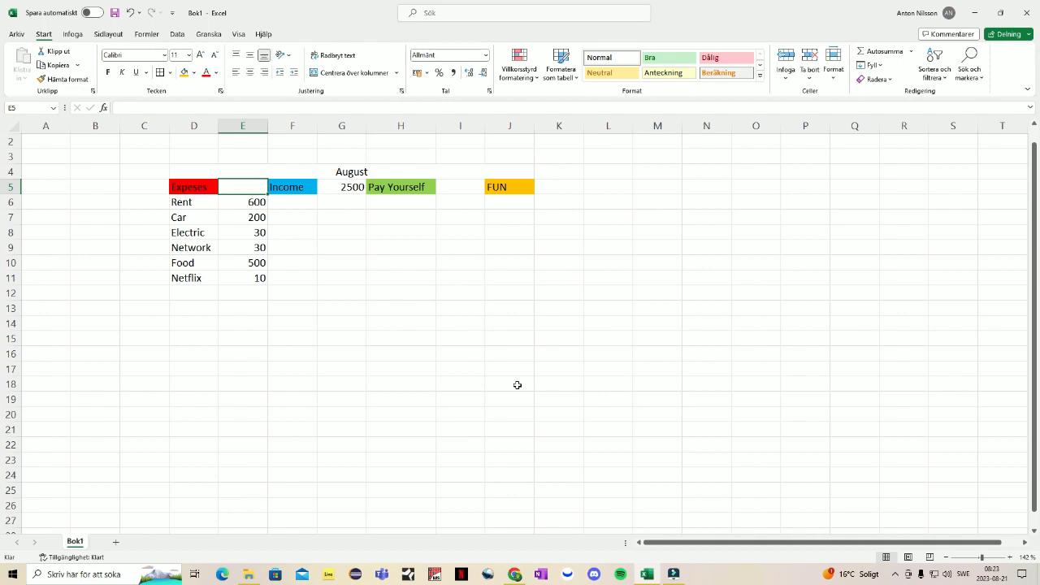
{"action": "type", "text": "="}
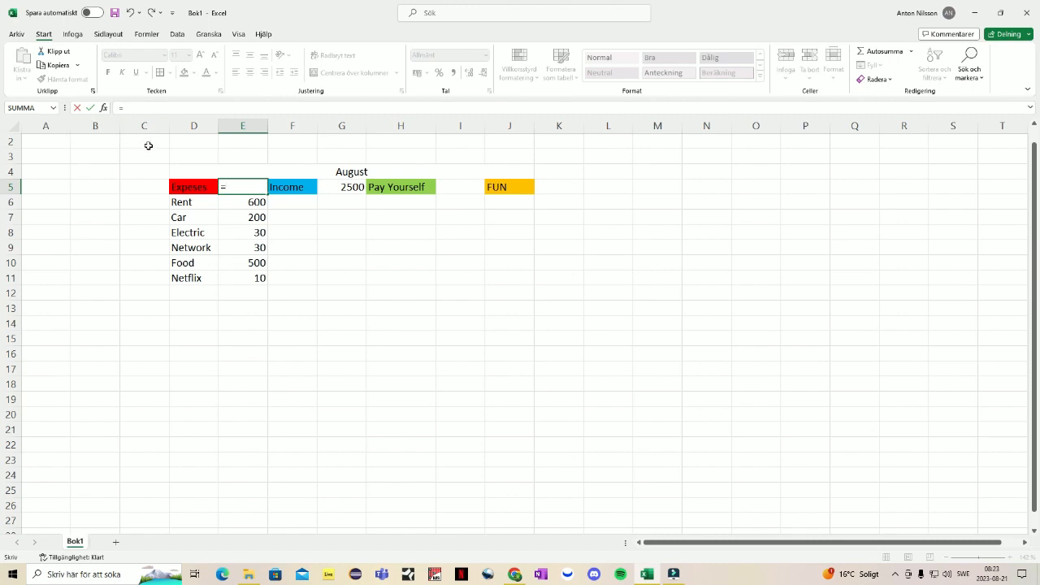
{"action": "left_click", "coordinate": [254, 204]}
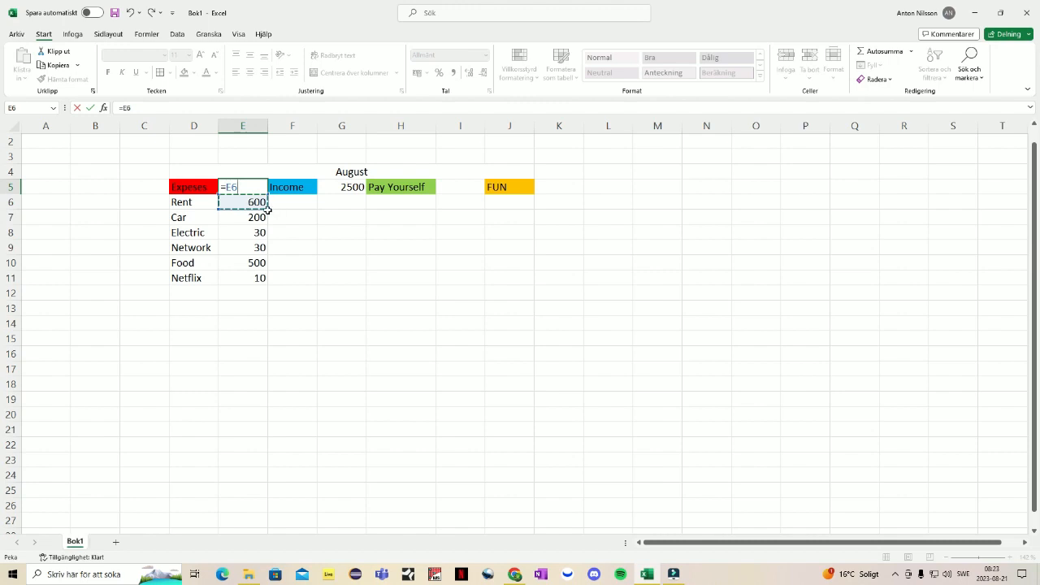
{"action": "left_click_drag", "start_coordinate": [268, 210], "coordinate": [267, 284]}
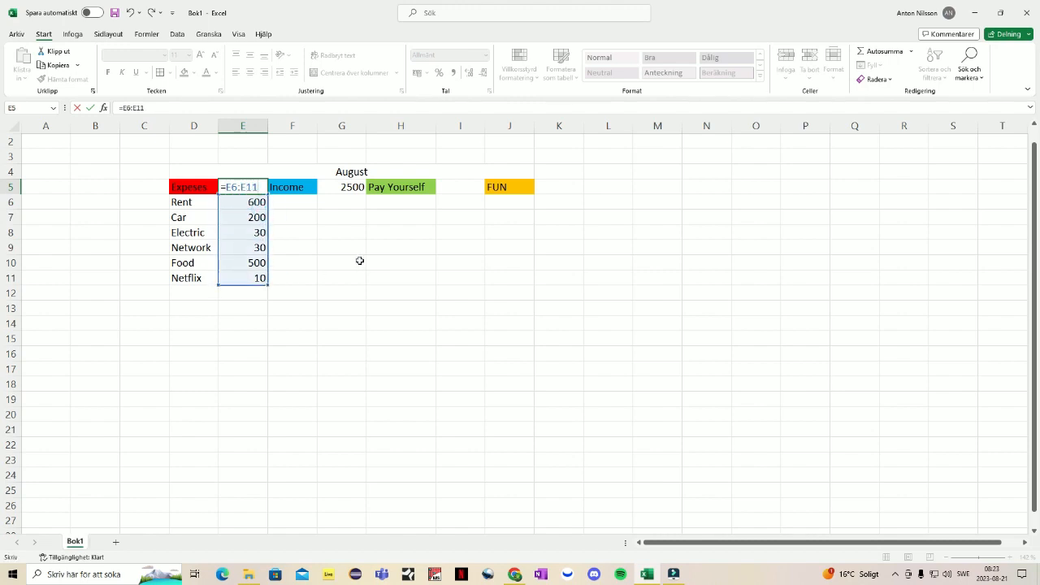
{"action": "key", "text": "Return"}
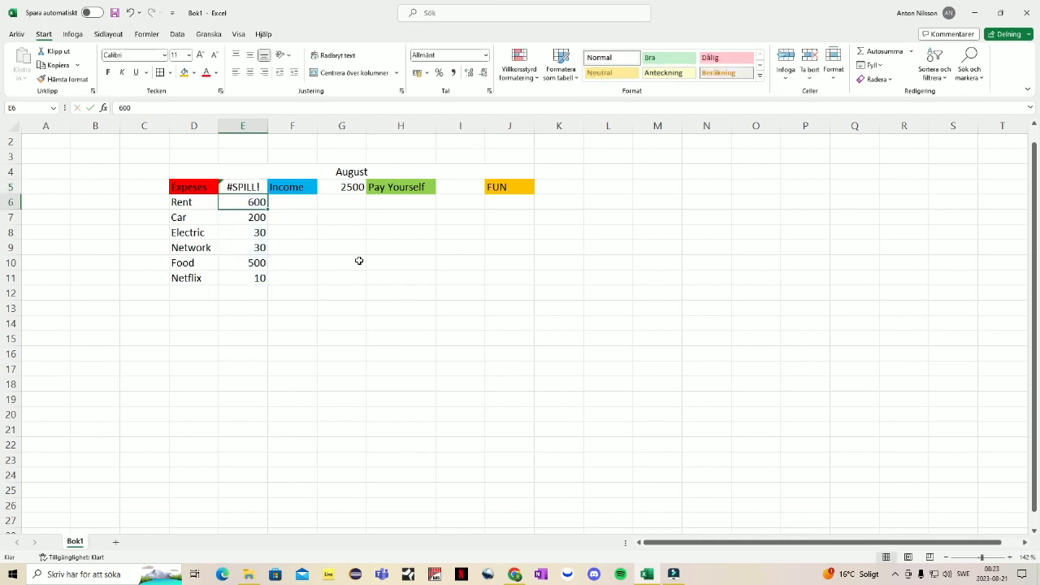
Replace the expense total formula in E5 with =SUMMA(E6:E11)
{"action": "double_click", "coordinate": [251, 187]}
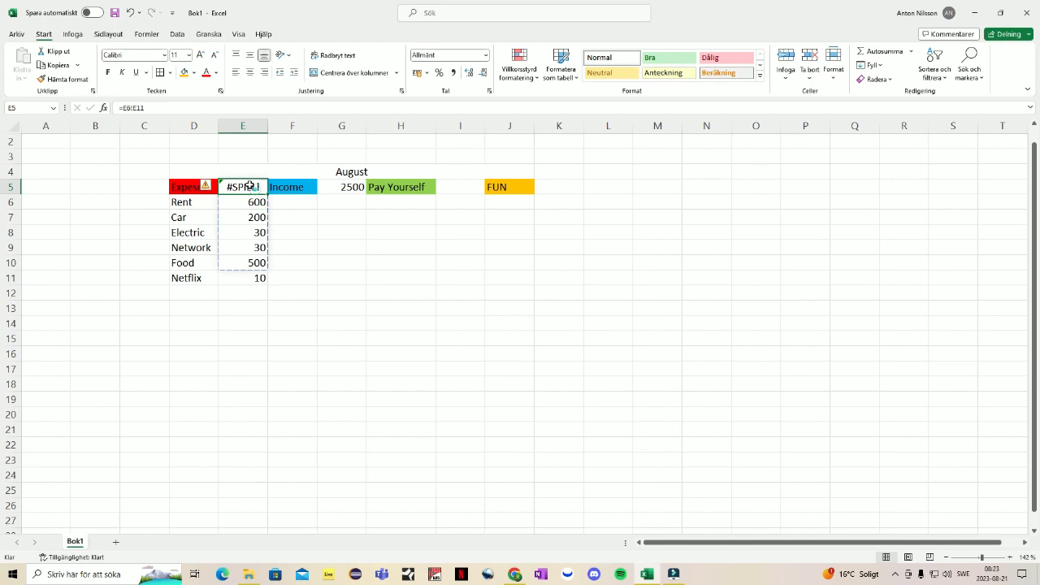
{"action": "left_click", "coordinate": [122, 108]}
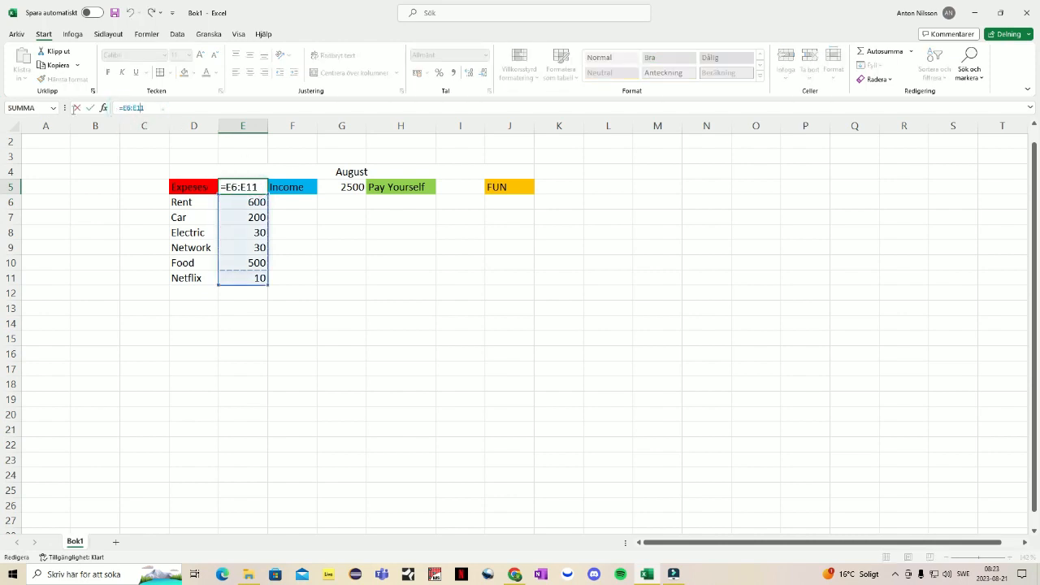
{"action": "left_click_drag", "start_coordinate": [162, 108], "coordinate": [47, 114]}
{"action": "type", "text": "=SUM"}
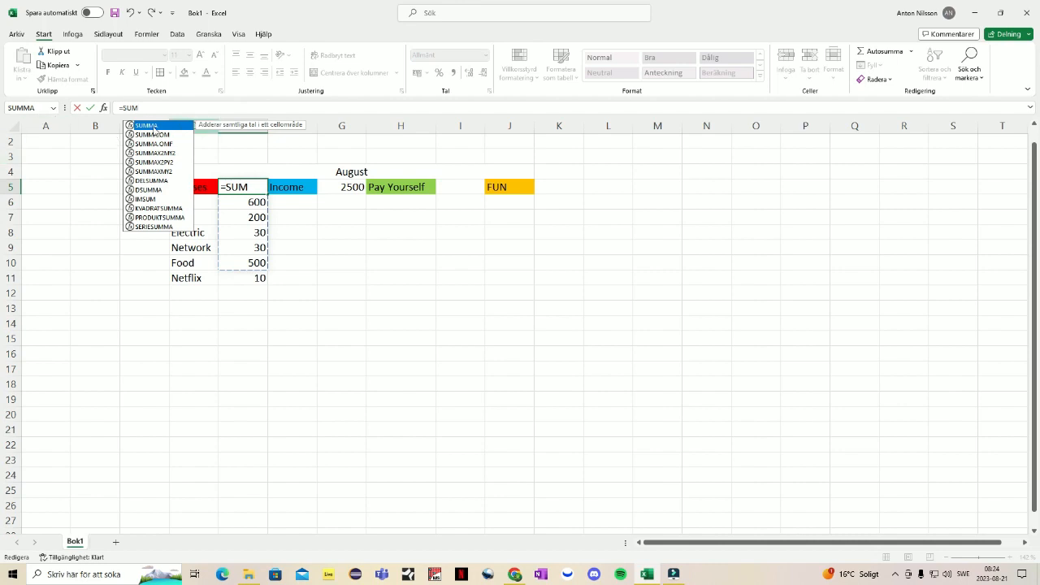
{"action": "double_click", "coordinate": [149, 127]}
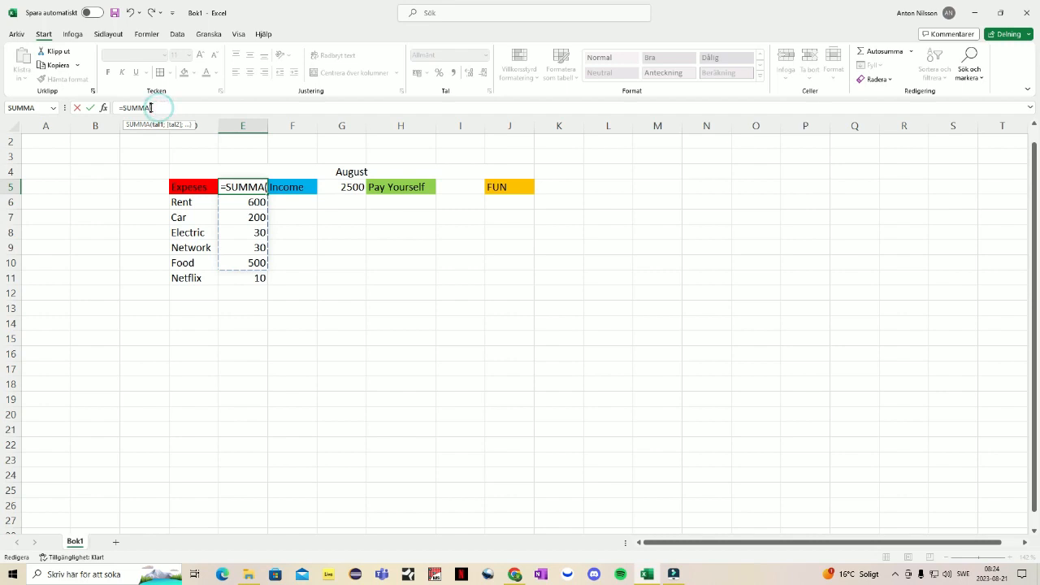
{"action": "left_click", "coordinate": [195, 111]}
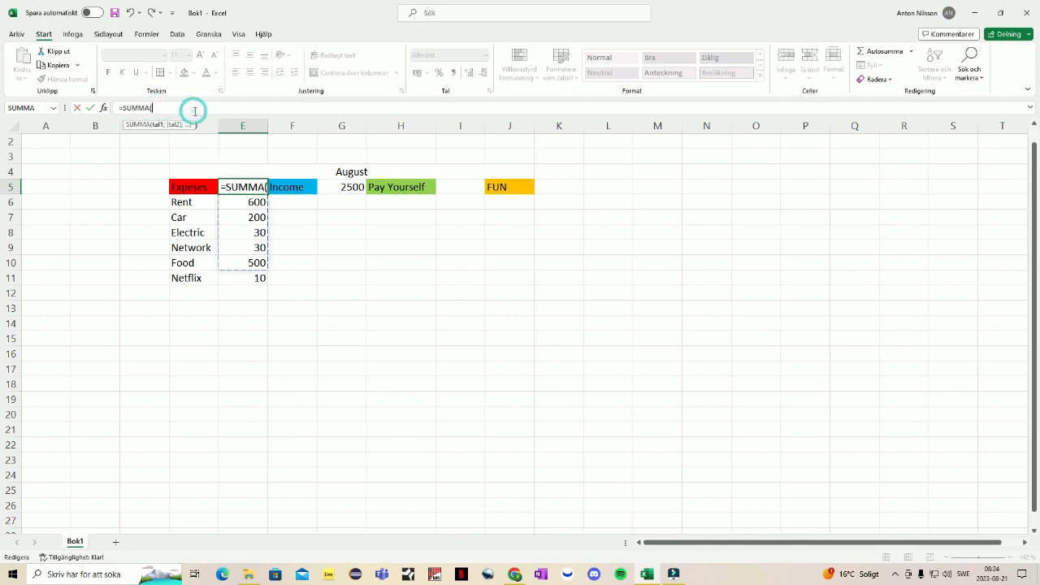
{"action": "left_click", "coordinate": [252, 203]}
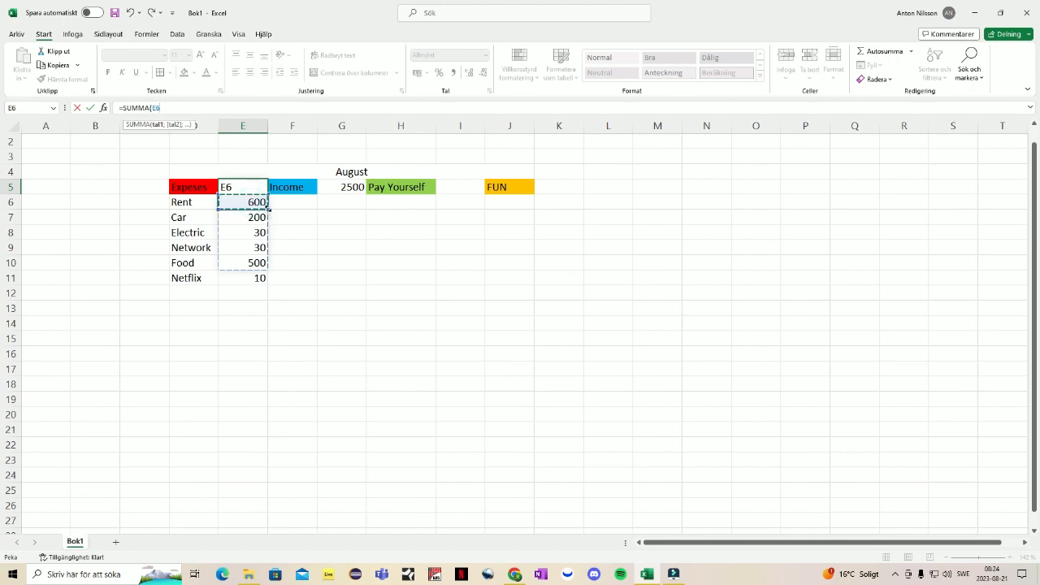
{"action": "left_click_drag", "start_coordinate": [269, 209], "coordinate": [269, 283]}
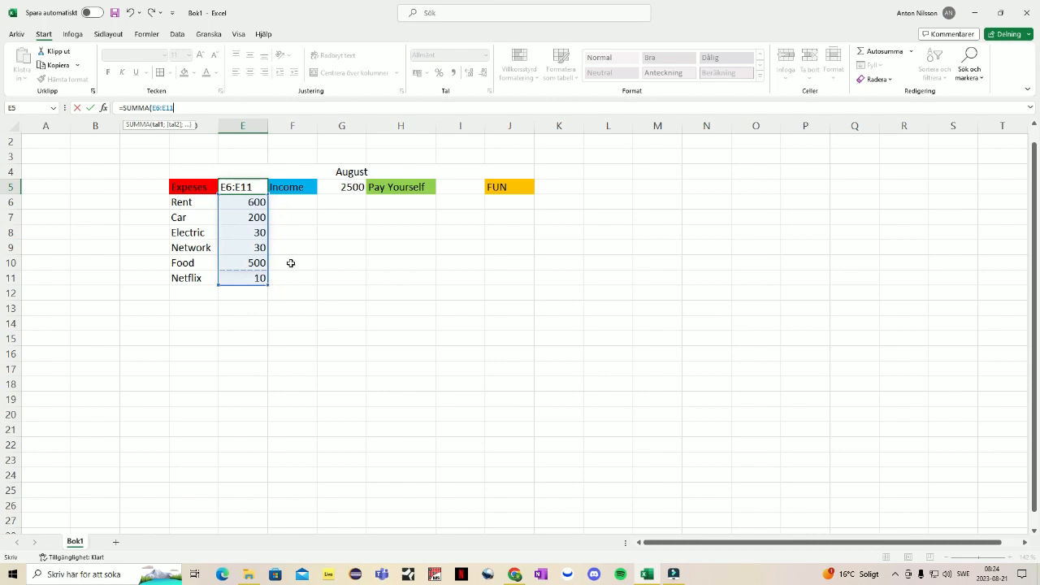
{"action": "type", "text": ")"}
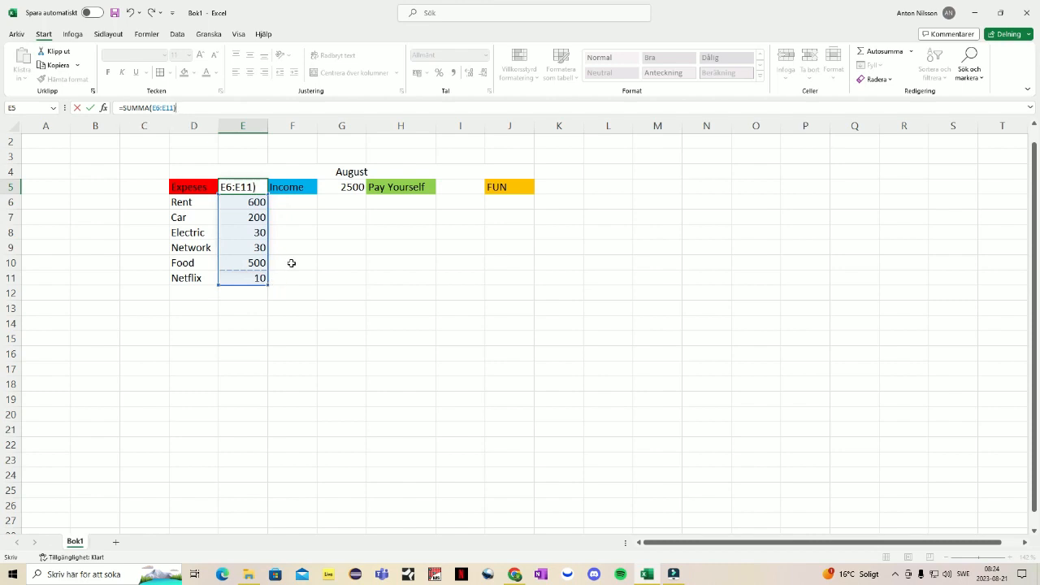
{"action": "key", "text": "Return"}
{"action": "left_click", "coordinate": [296, 220]}
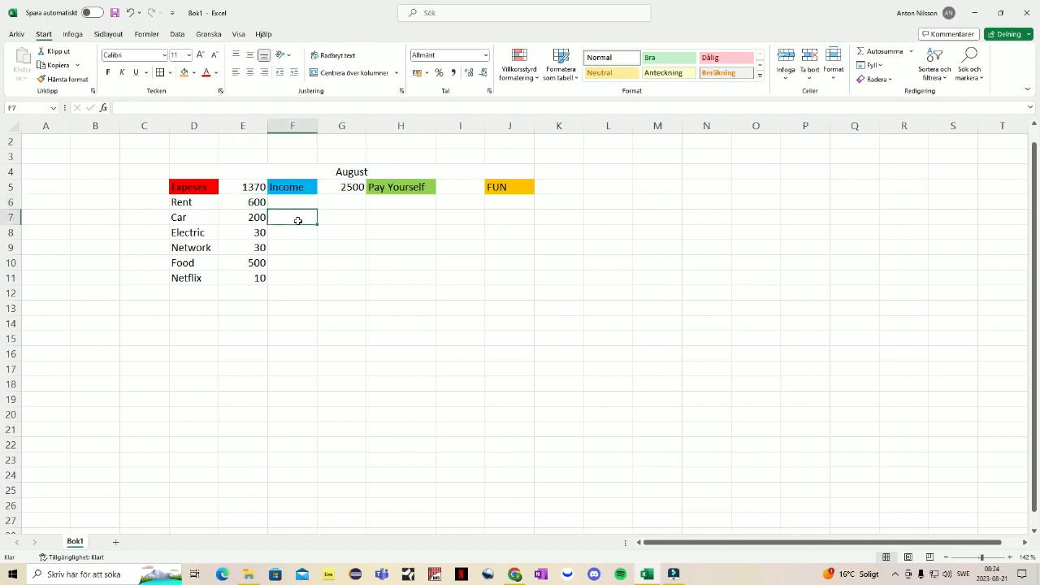
{"action": "left_click", "coordinate": [242, 187]}
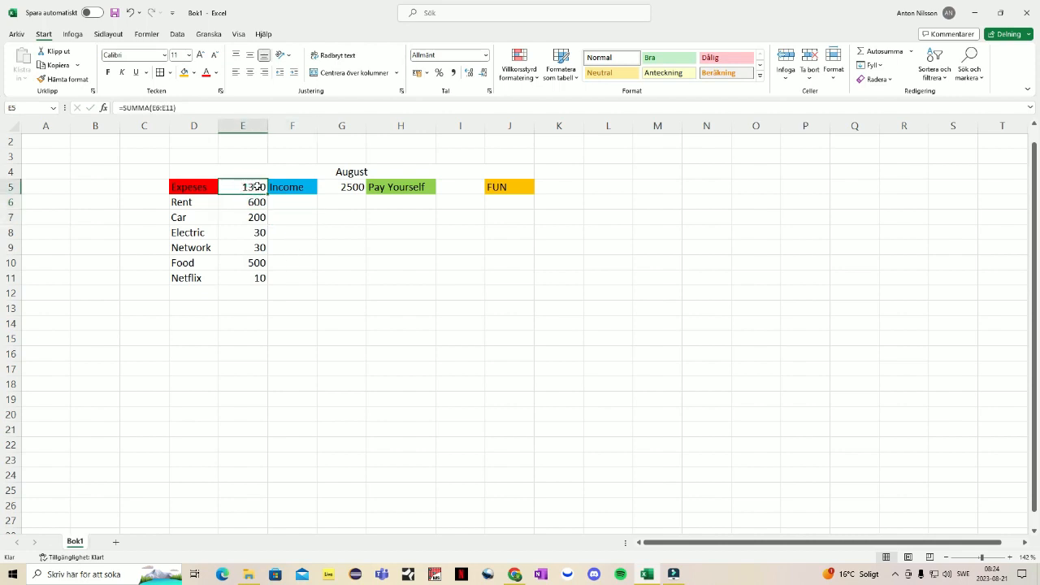
{"action": "left_click_drag", "start_coordinate": [250, 203], "coordinate": [258, 278]}
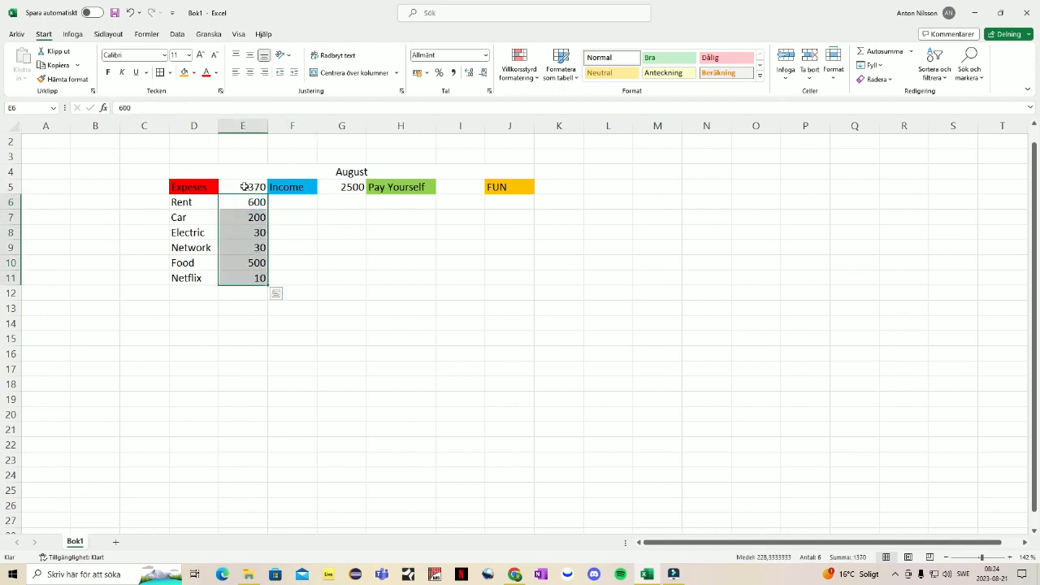
{"action": "left_click", "coordinate": [244, 187]}
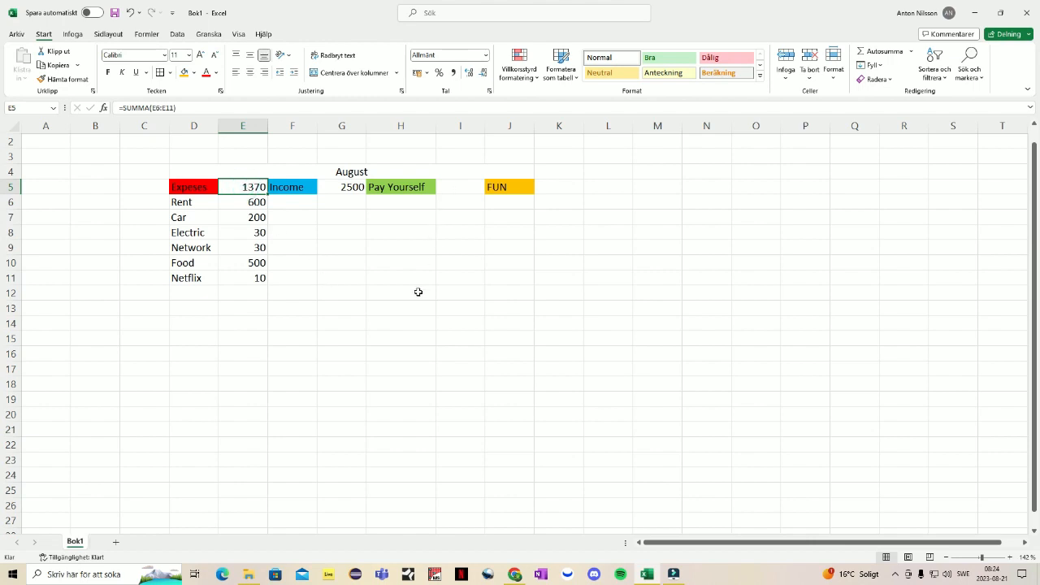
Calculate the Pay Yourself amount in I5 as income minus total expenses with the formula =G5-E5
{"action": "left_click", "coordinate": [456, 188]}
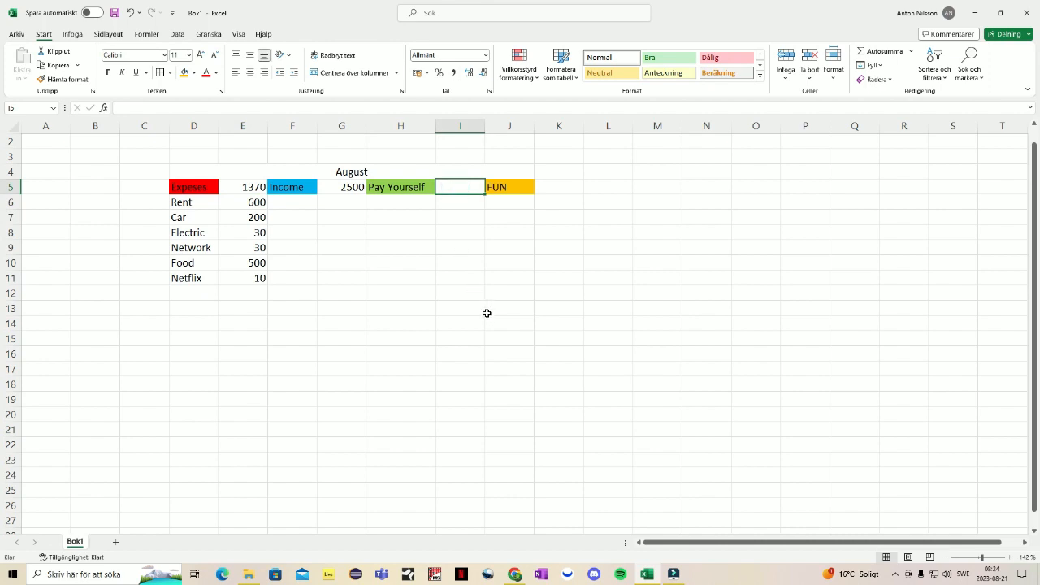
{"action": "type", "text": "="}
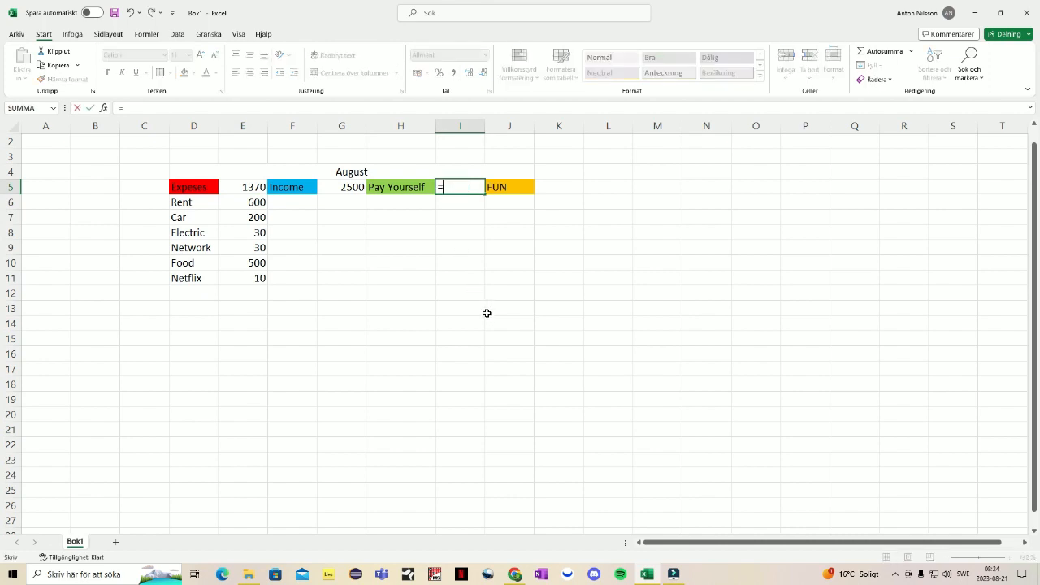
{"action": "left_click", "coordinate": [341, 189]}
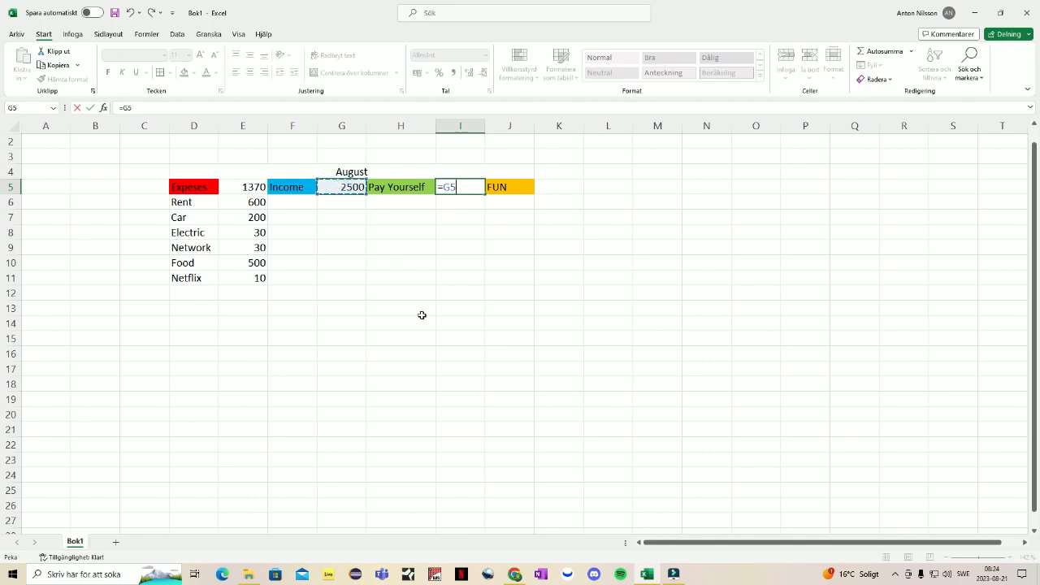
{"action": "type", "text": "-"}
{"action": "left_click", "coordinate": [236, 187]}
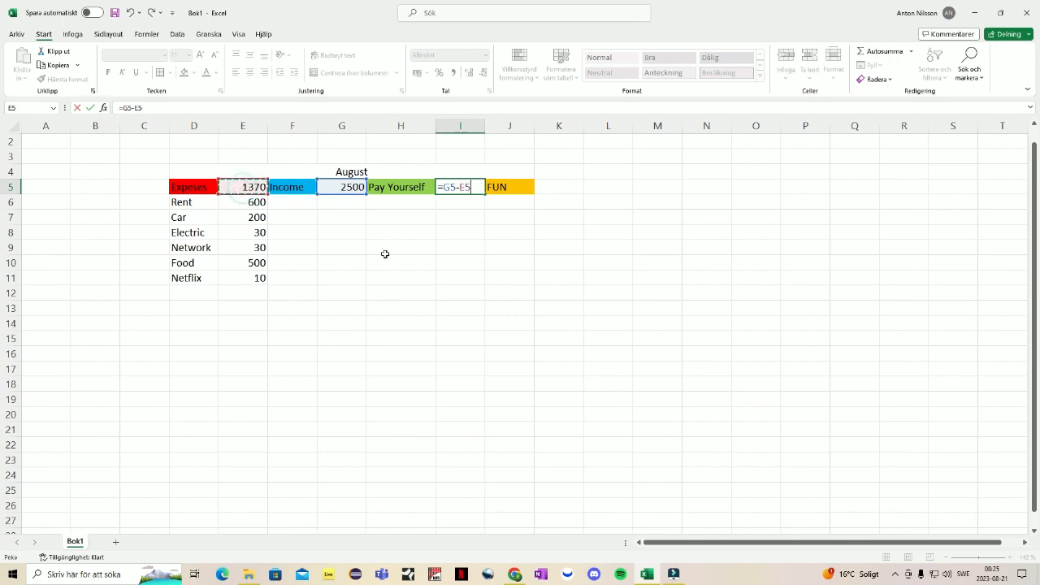
{"action": "key", "text": "Return"}
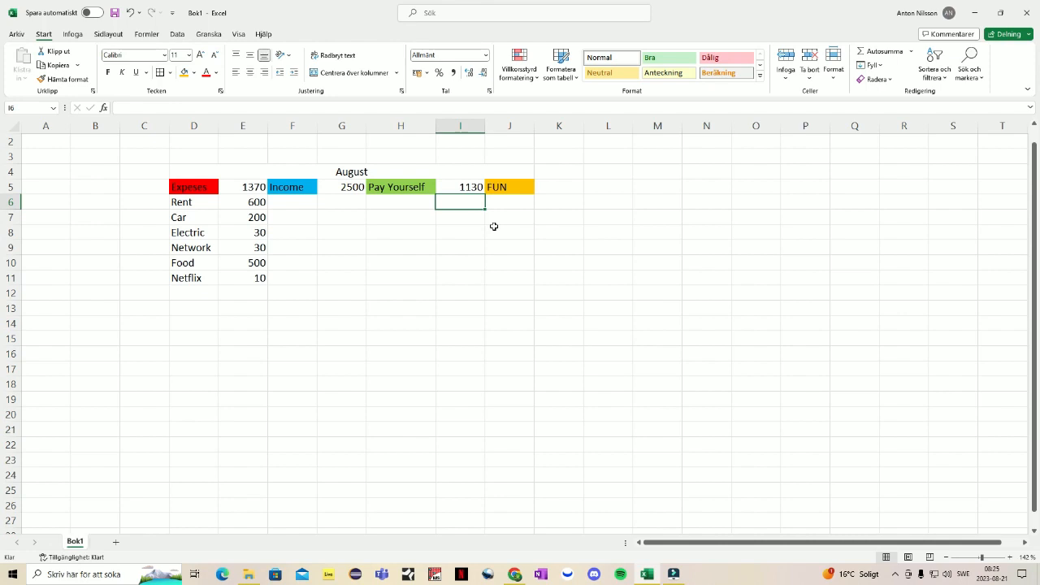
List the investment categories Stocks, Crypto and IndexFunds in H6:H8 under the Pay Yourself heading
{"action": "left_click", "coordinate": [413, 204]}
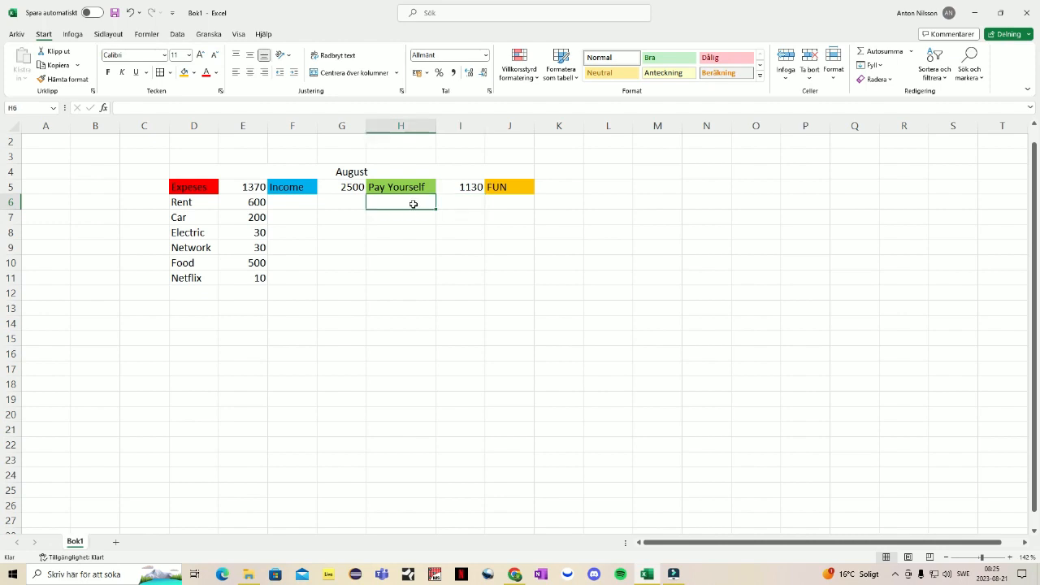
{"action": "type", "text": "Sto"}
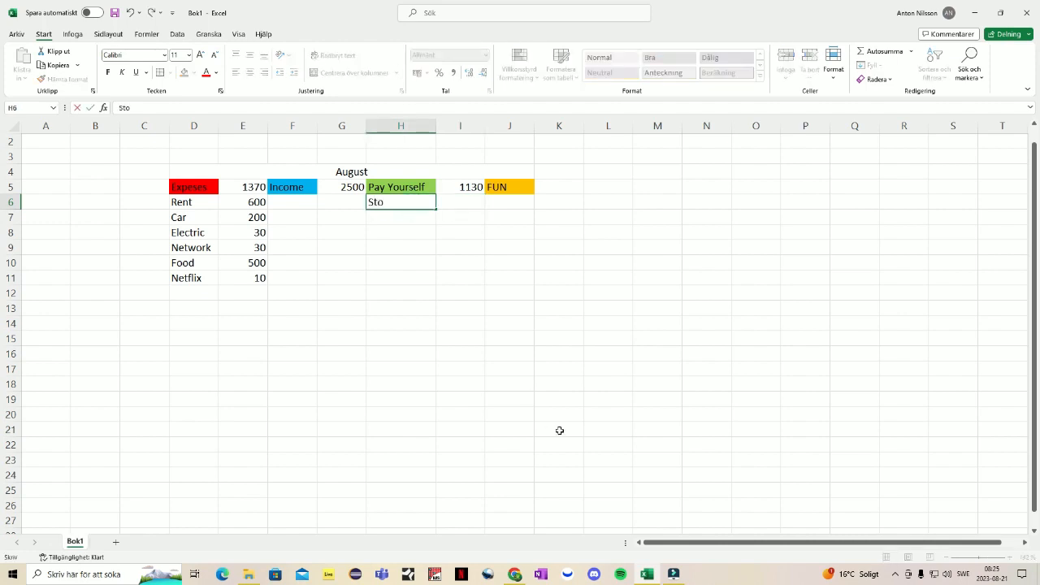
{"action": "type", "text": "cks"}
{"action": "left_click", "coordinate": [395, 214]}
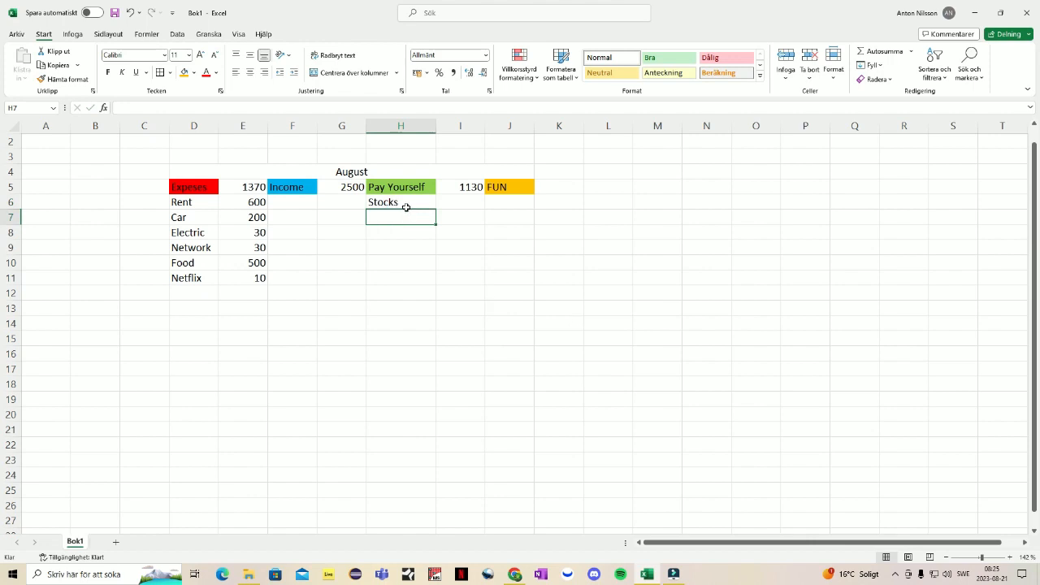
{"action": "type", "text": "Crypto"}
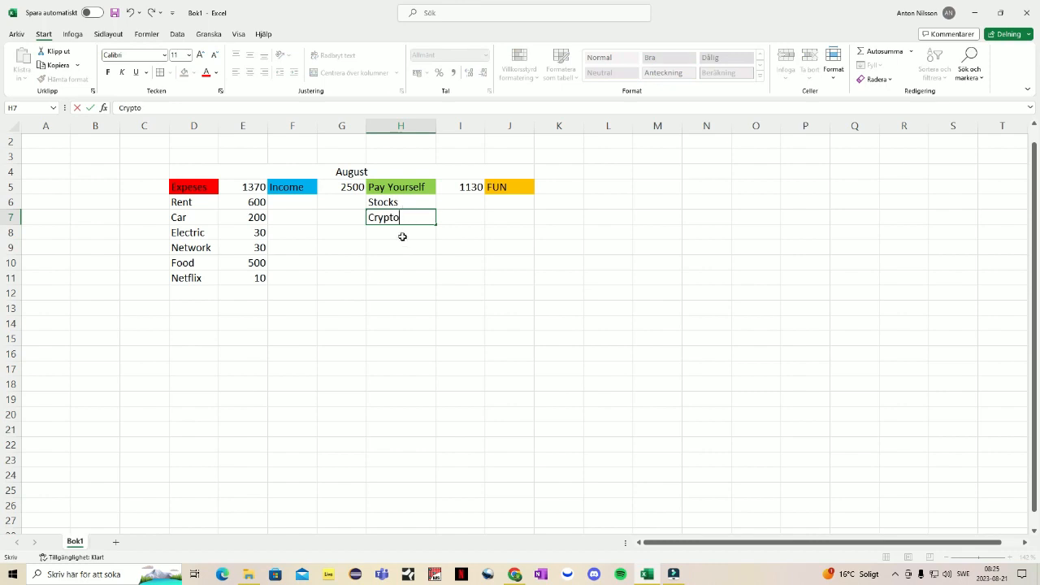
{"action": "left_click", "coordinate": [402, 235]}
{"action": "left_click", "coordinate": [403, 216]}
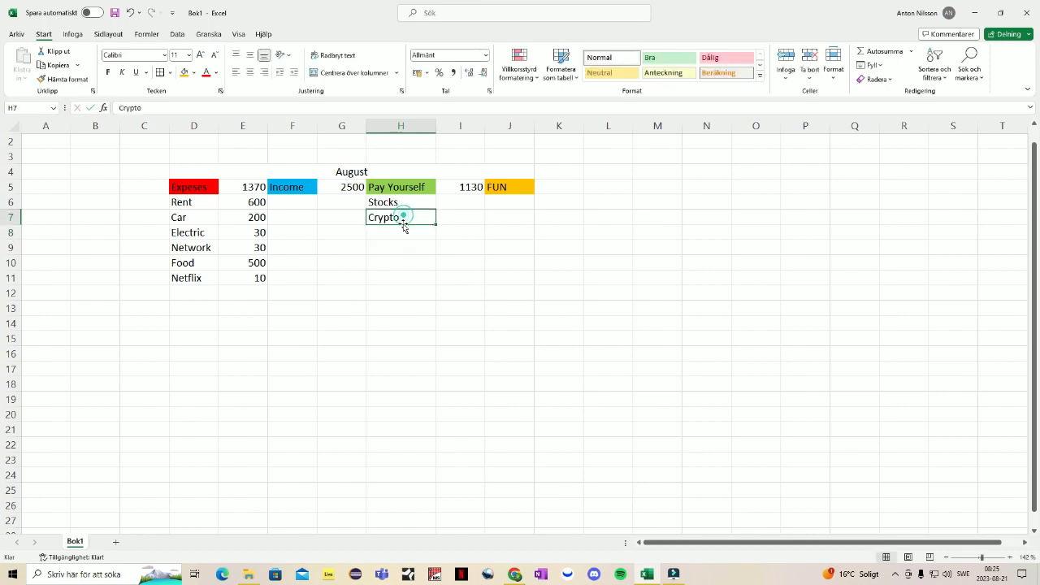
{"action": "left_click", "coordinate": [404, 232]}
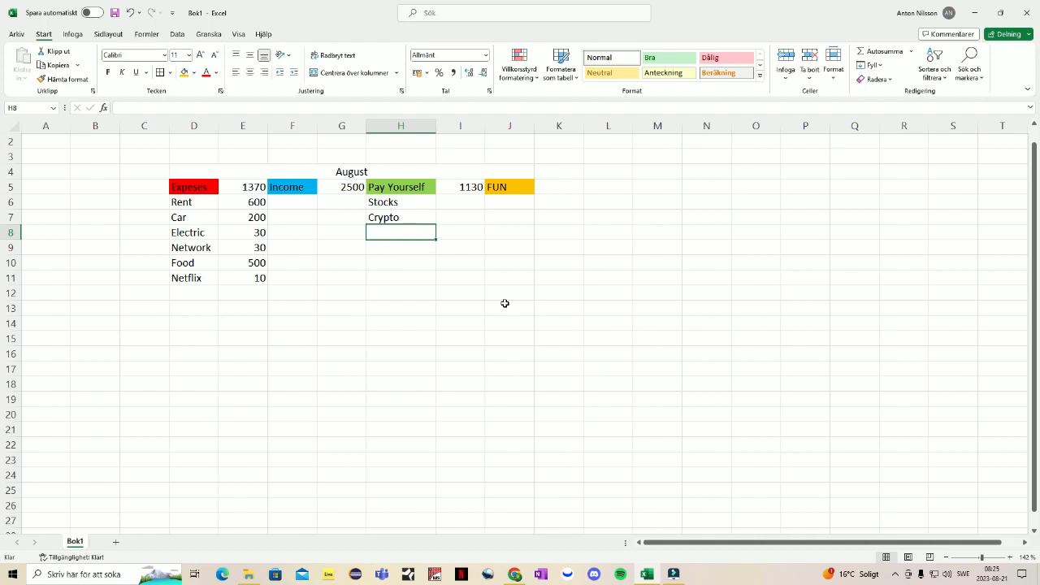
{"action": "type", "text": "I"}
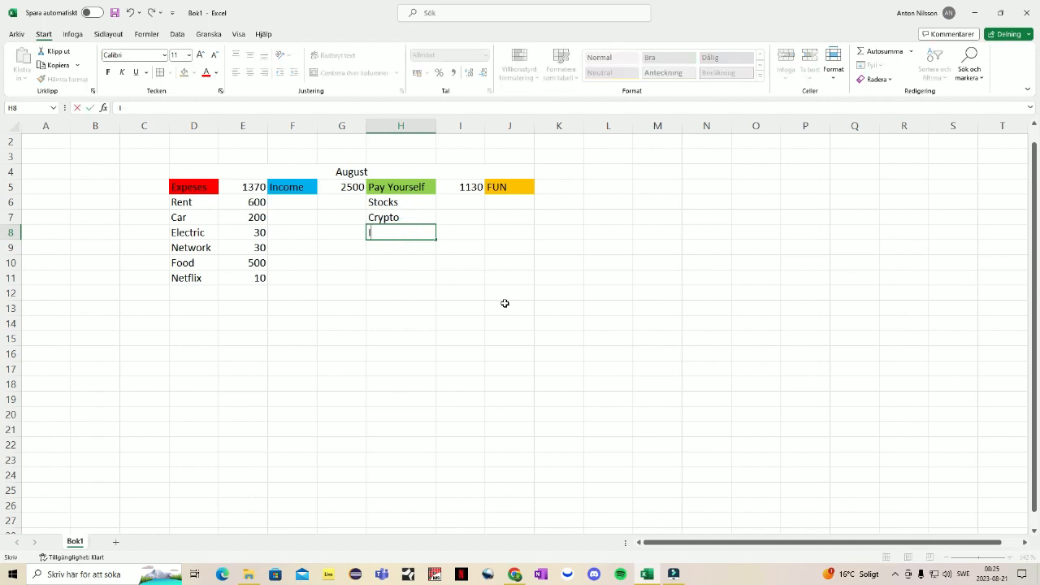
{"action": "type", "text": "ndexFuns"}
{"action": "type", "text": "ds"}
{"action": "left_click", "coordinate": [490, 264]}
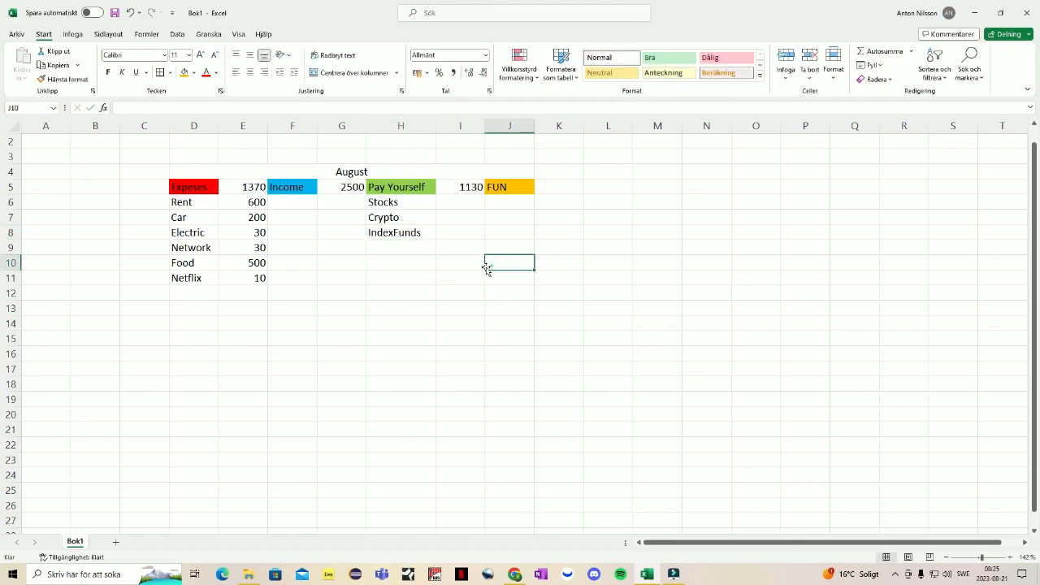
Allocate 25% of the Pay Yourself amount to Stocks in I6 with the formula =0,25*I5
{"action": "left_click", "coordinate": [399, 232]}
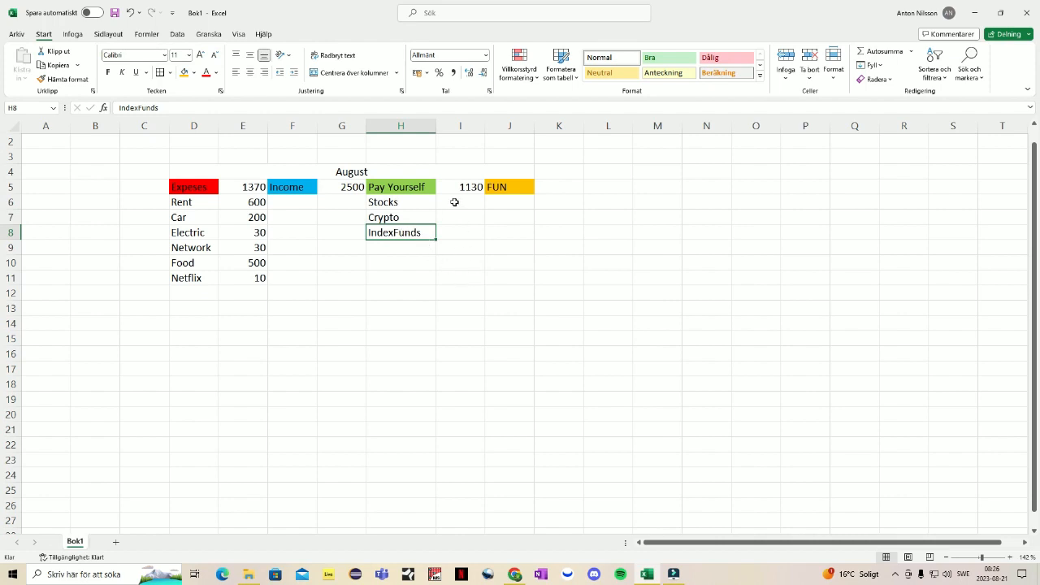
{"action": "left_click", "coordinate": [395, 217]}
{"action": "left_click", "coordinate": [469, 204]}
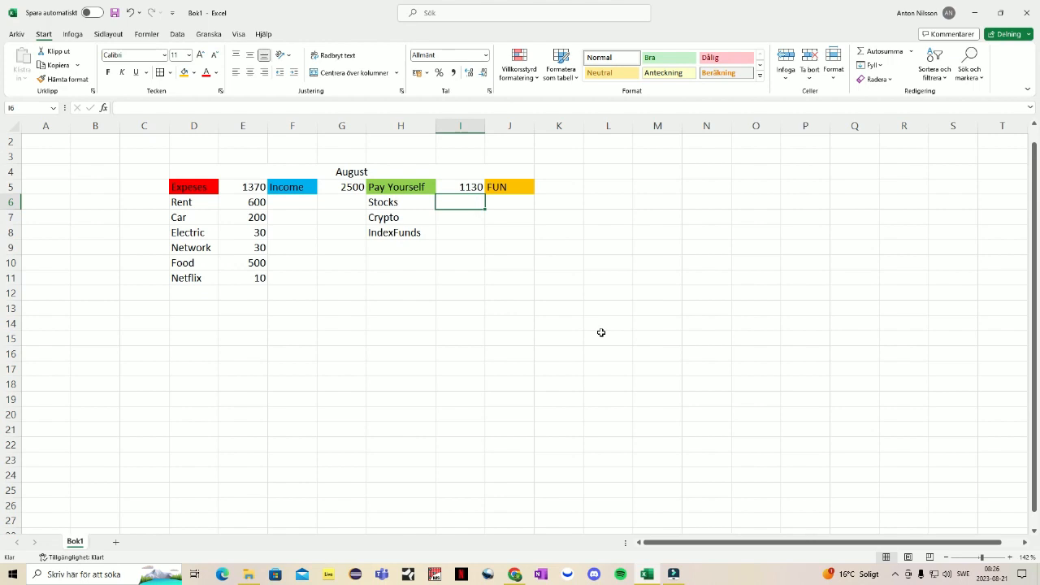
{"action": "type", "text": "="}
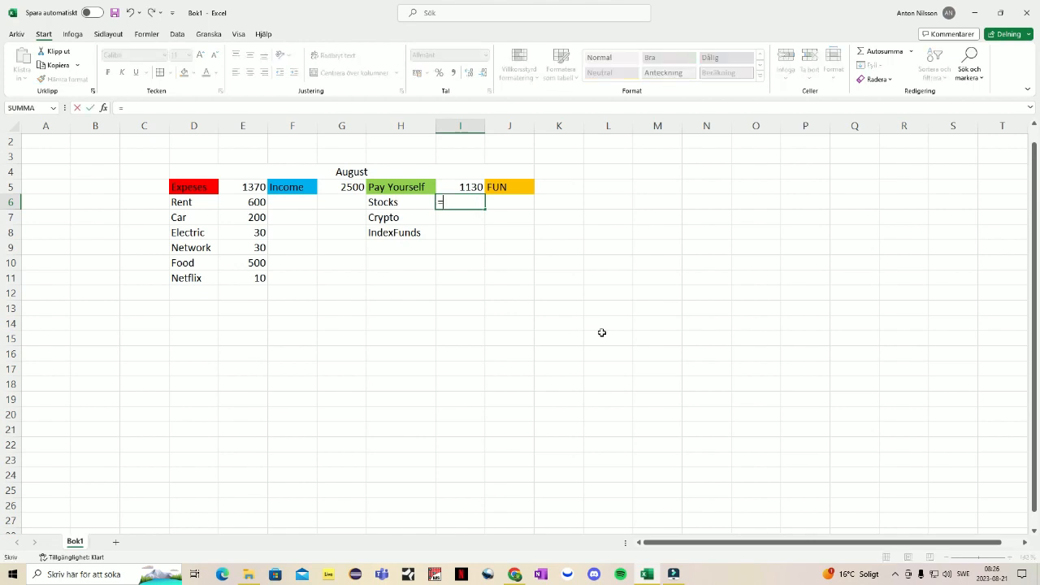
{"action": "type", "text": "0,25*"}
{"action": "left_click", "coordinate": [459, 186]}
{"action": "key", "text": "Return"}
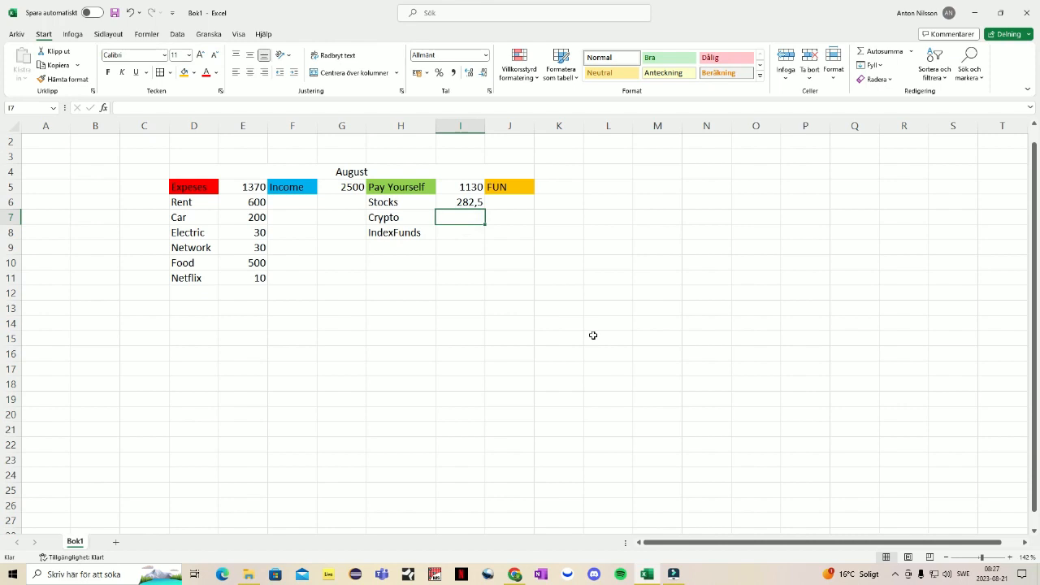
Allocate 5% of the Pay Yourself amount to Crypto in I7 with the formula =0,05*I5
{"action": "type", "text": "="}
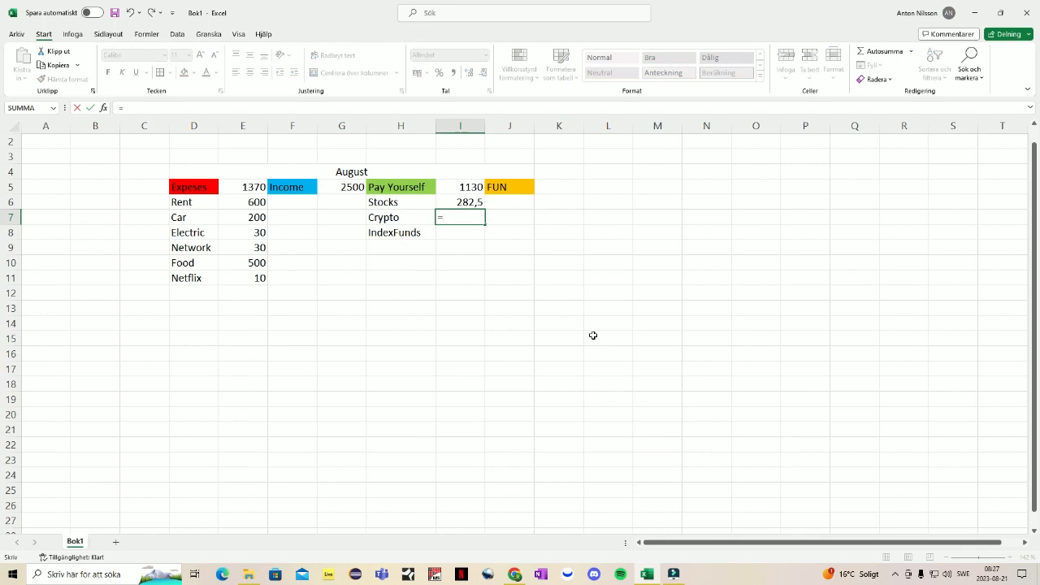
{"action": "type", "text": "0,05*"}
{"action": "left_click", "coordinate": [471, 186]}
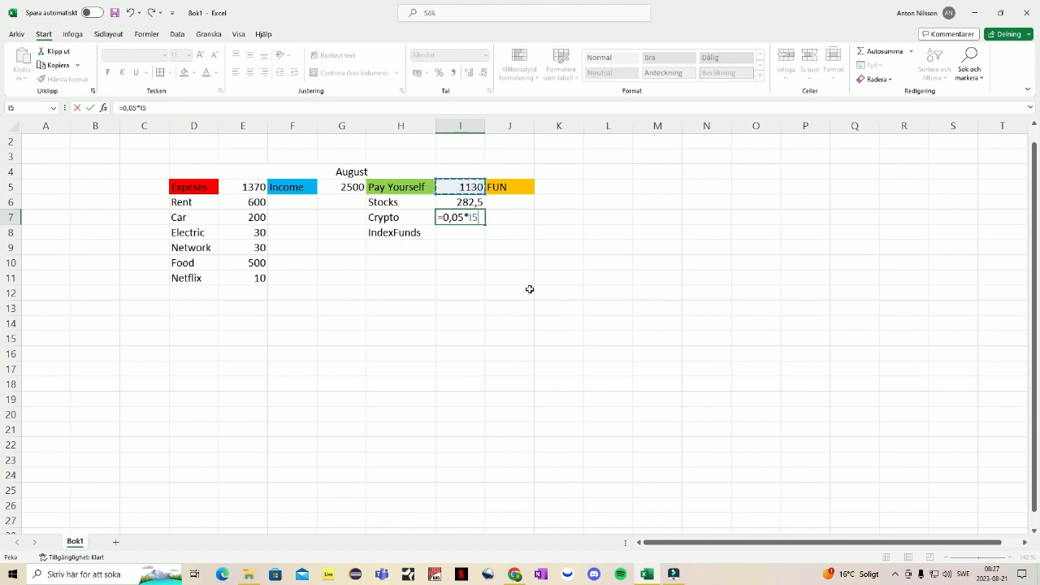
{"action": "key", "text": "Return"}
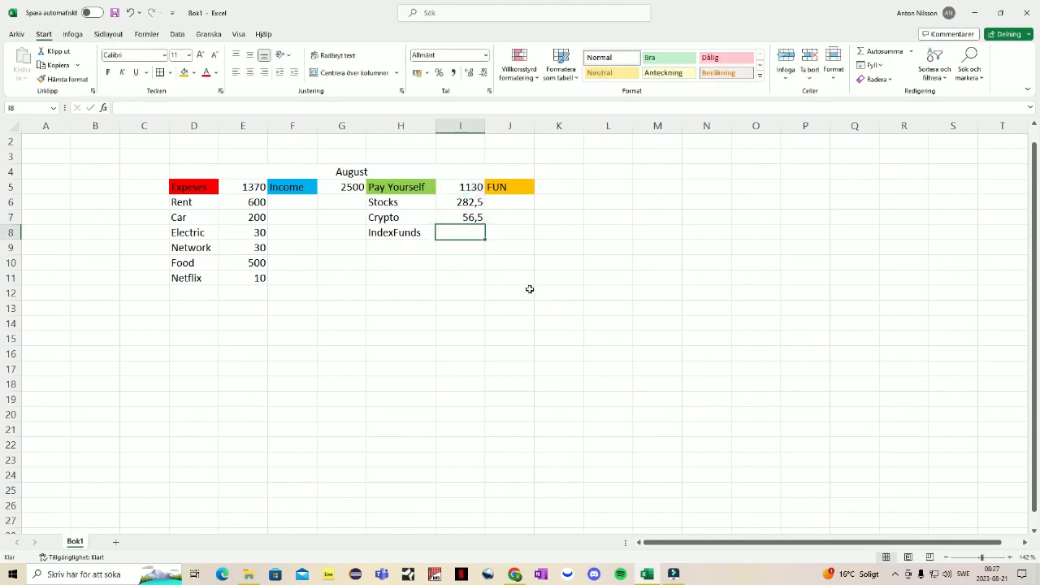
{"action": "left_click", "coordinate": [464, 203]}
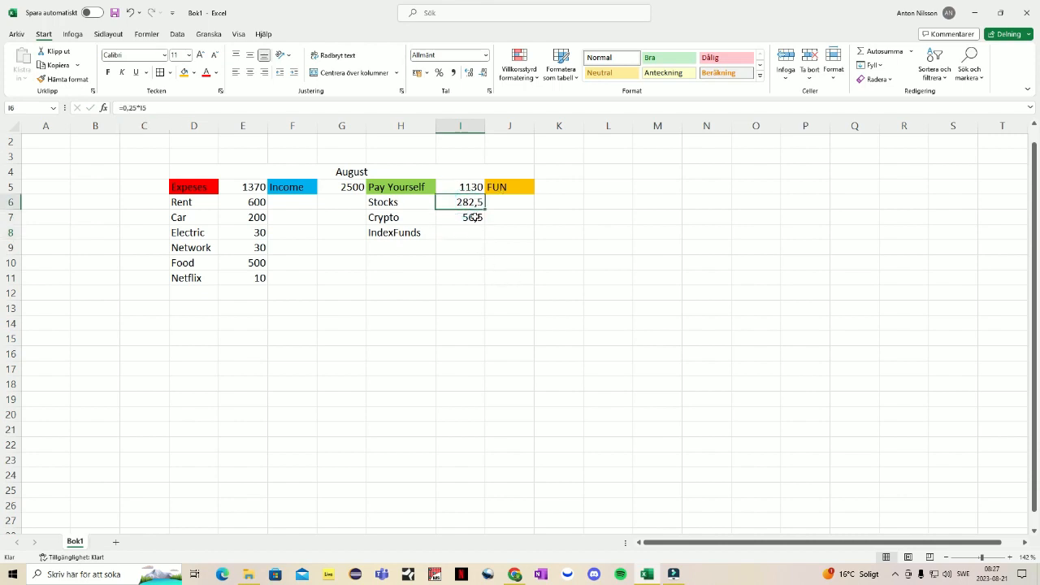
{"action": "left_click", "coordinate": [474, 218]}
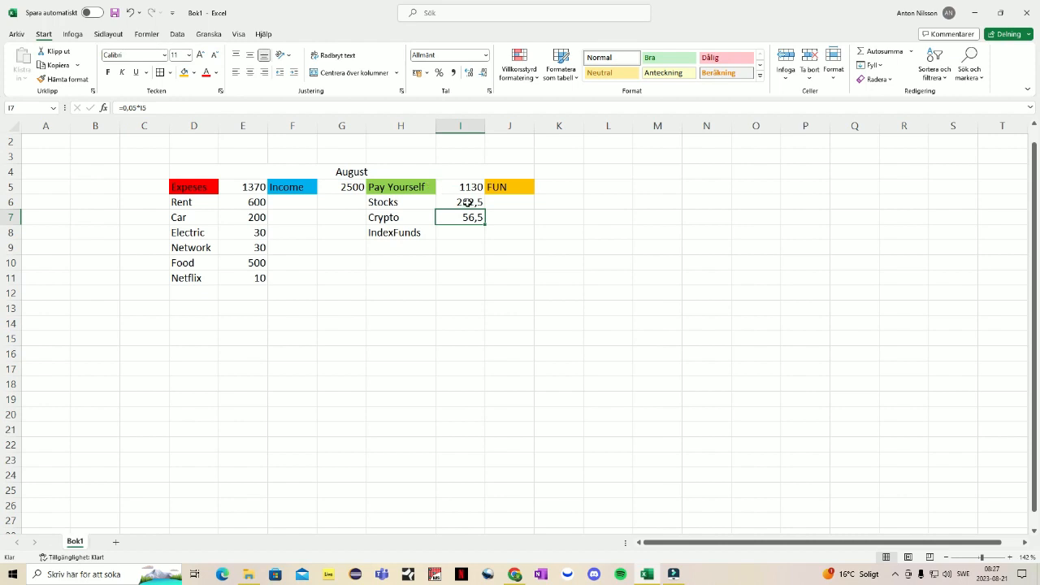
{"action": "left_click", "coordinate": [462, 187]}
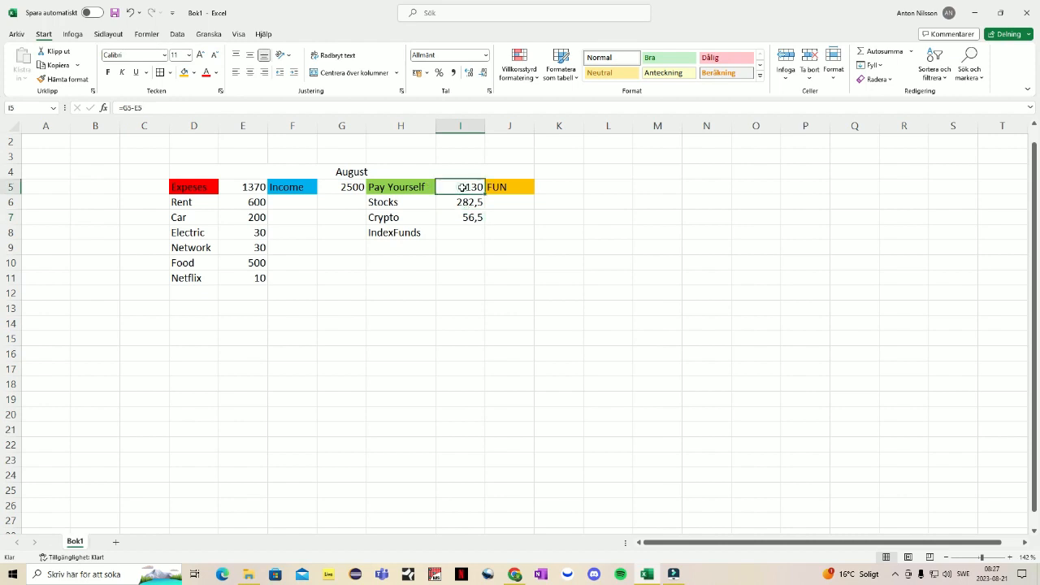
Allocate 30% of the Pay Yourself amount to IndexFunds in I8 with the formula =0,3*I5
{"action": "left_click", "coordinate": [466, 234]}
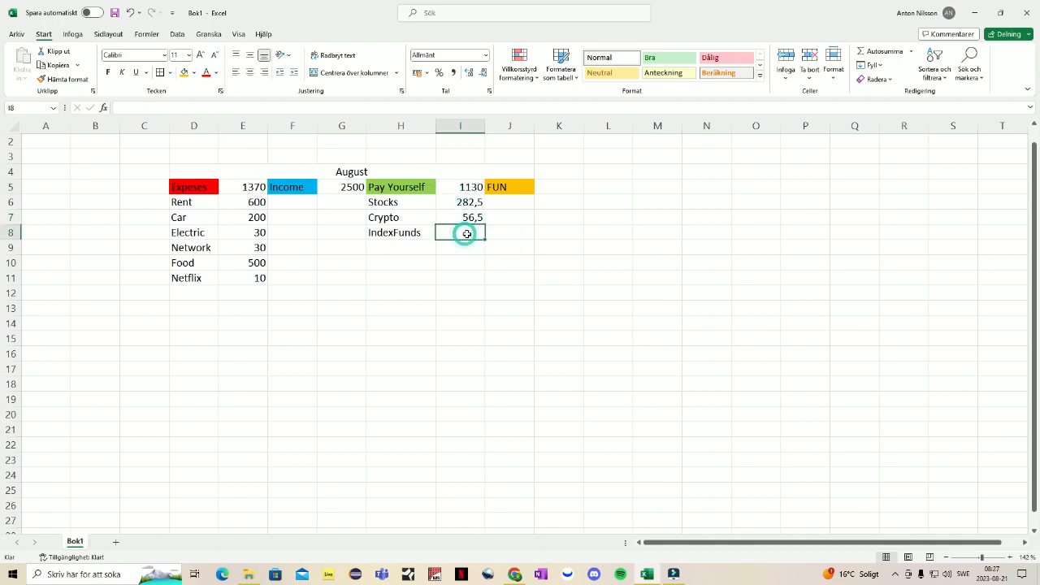
{"action": "type", "text": "="}
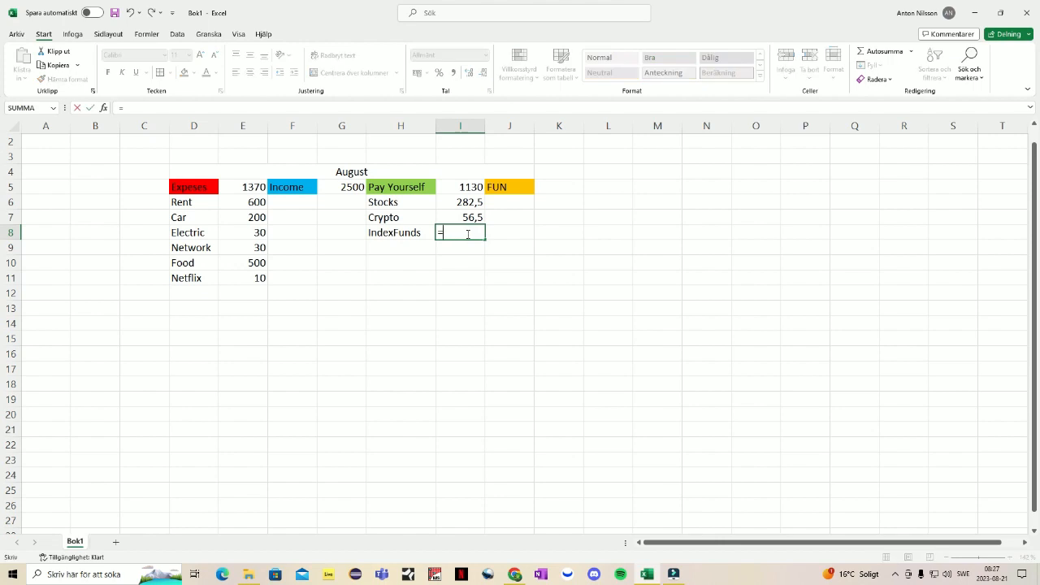
{"action": "type", "text": "0,3*"}
{"action": "left_click", "coordinate": [476, 186]}
{"action": "key", "text": "Return"}
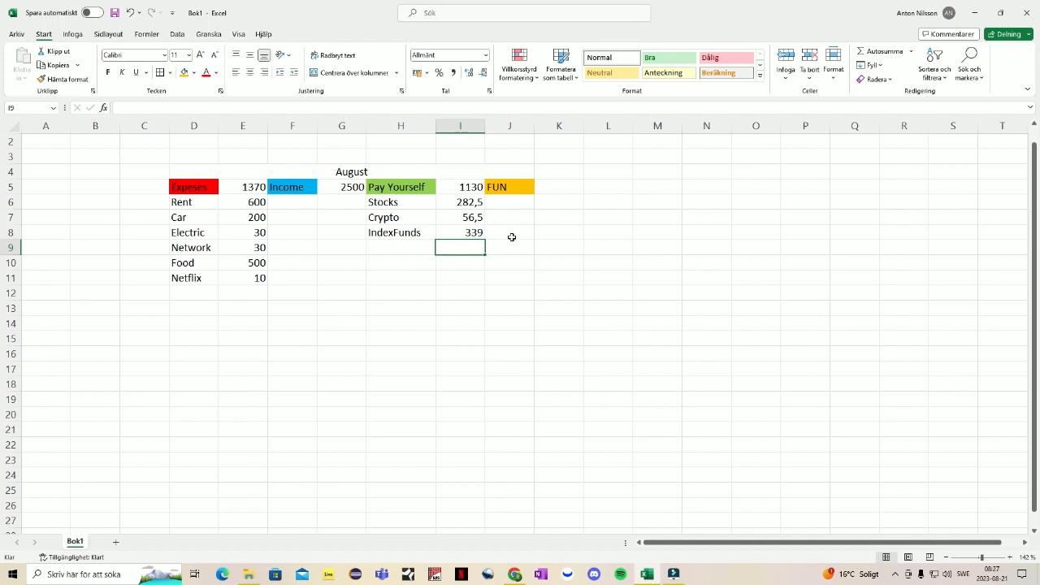
Review the Pay Yourself amount in I5 and the Stocks, Crypto and IndexFunds allocations in I6:I8
{"action": "left_click", "coordinate": [468, 207]}
{"action": "left_click", "coordinate": [472, 218]}
{"action": "left_click", "coordinate": [470, 233]}
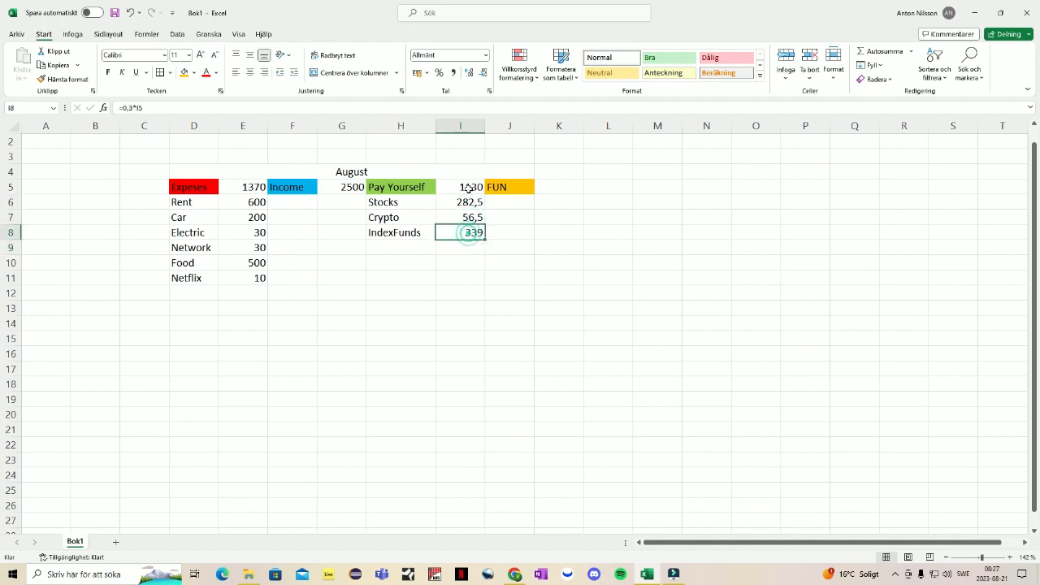
{"action": "left_click", "coordinate": [470, 187]}
{"action": "left_click", "coordinate": [469, 203]}
{"action": "left_click", "coordinate": [470, 217]}
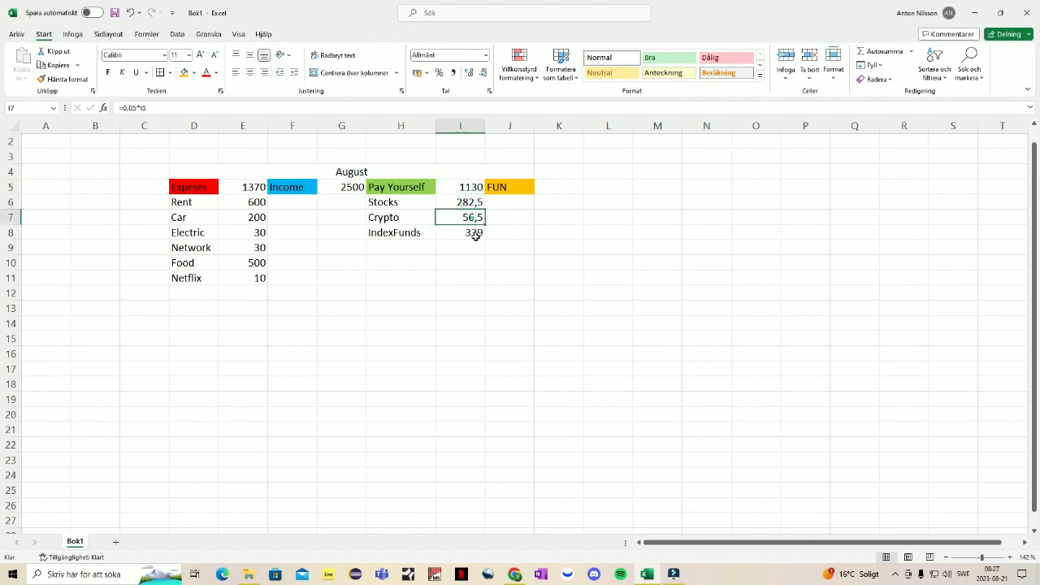
{"action": "left_click", "coordinate": [475, 234]}
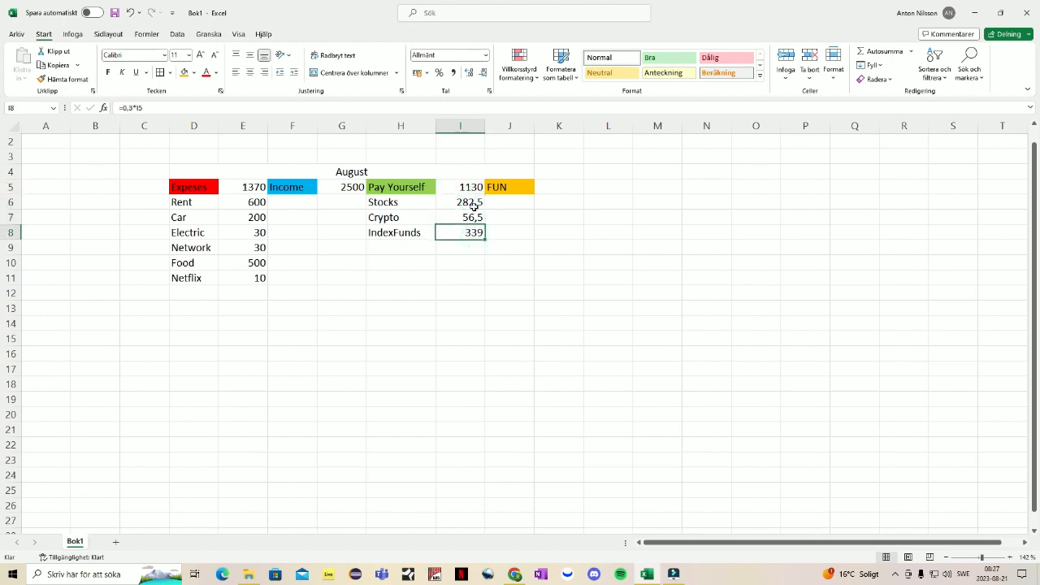
{"action": "left_click", "coordinate": [469, 188]}
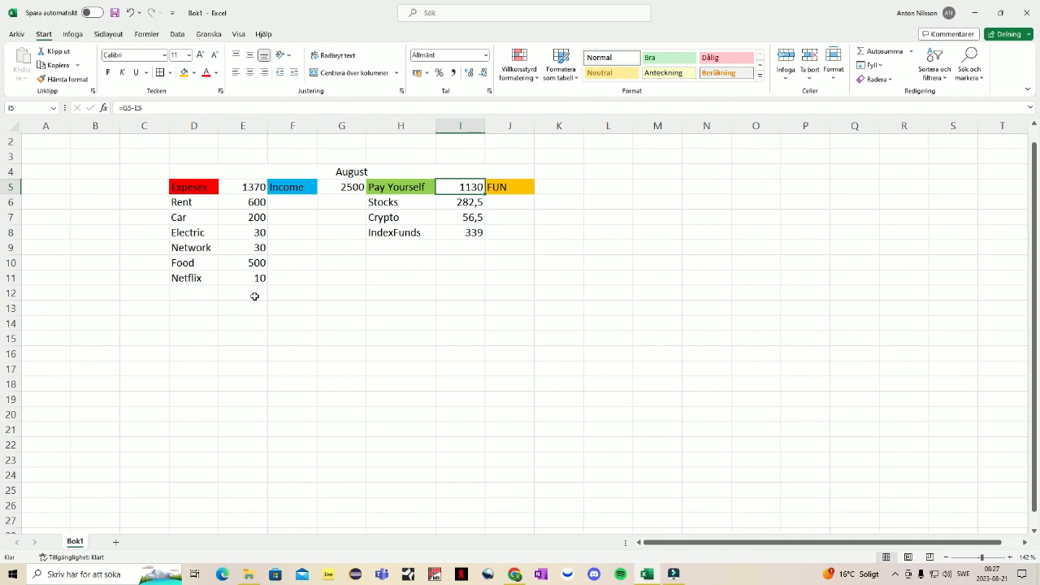
Allocate 40% of the Pay Yourself amount to FUN in K5 with the formula =I5*0,4
{"action": "left_click", "coordinate": [553, 189]}
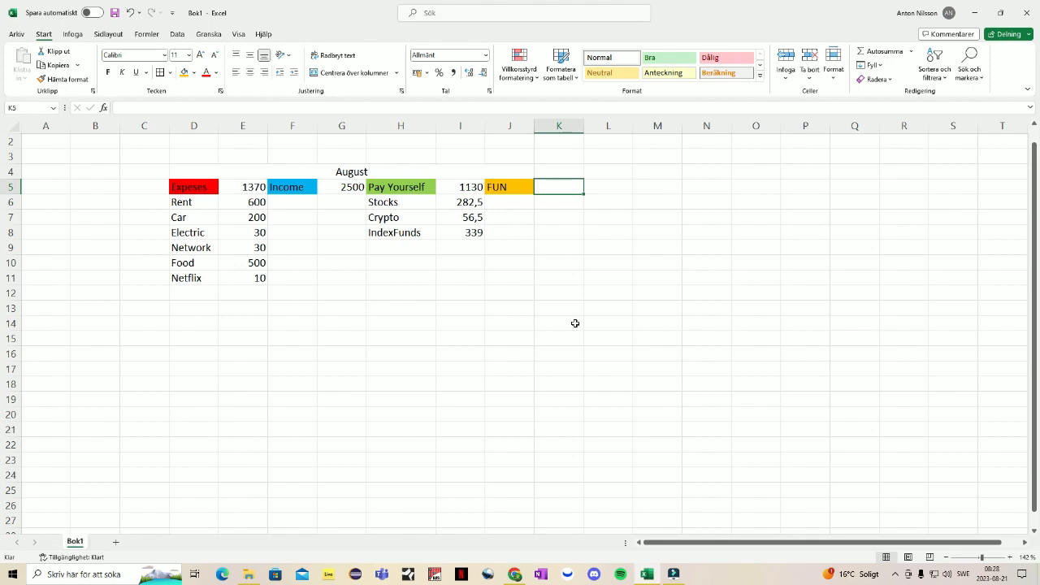
{"action": "type", "text": "="}
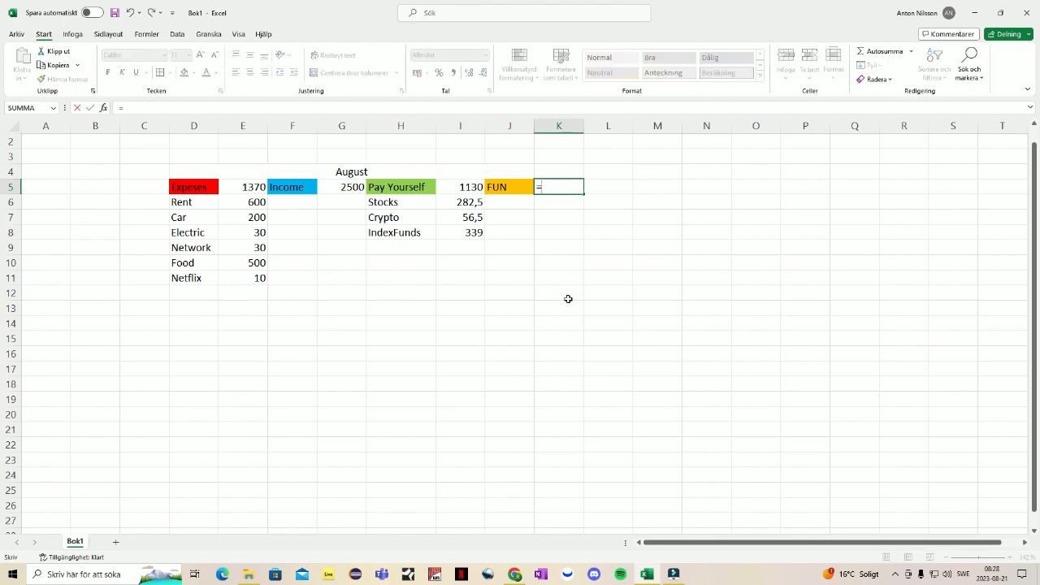
{"action": "left_click", "coordinate": [469, 186]}
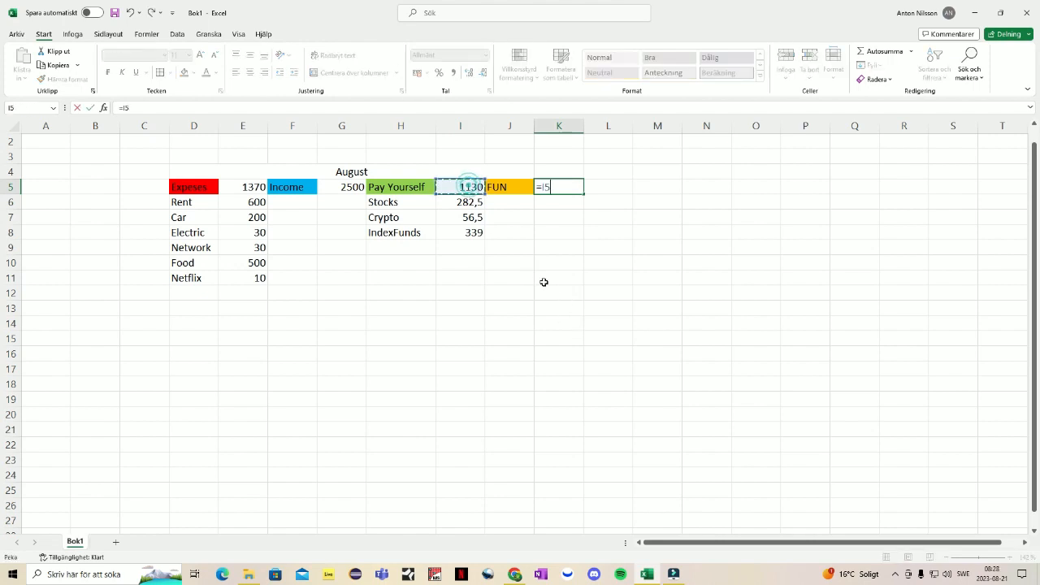
{"action": "type", "text": "*"}
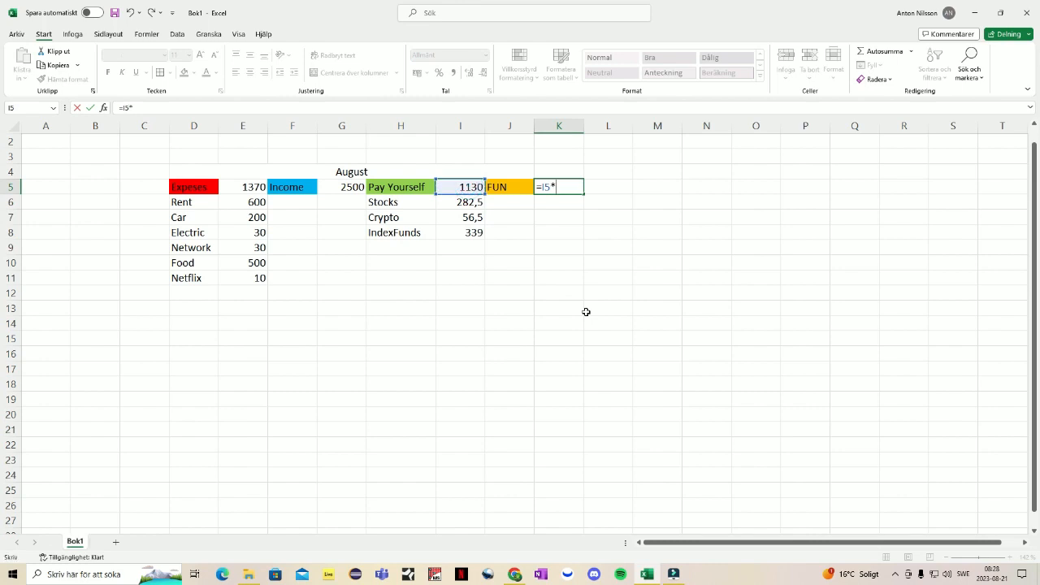
{"action": "type", "text": "0,4"}
{"action": "key", "text": "Return"}
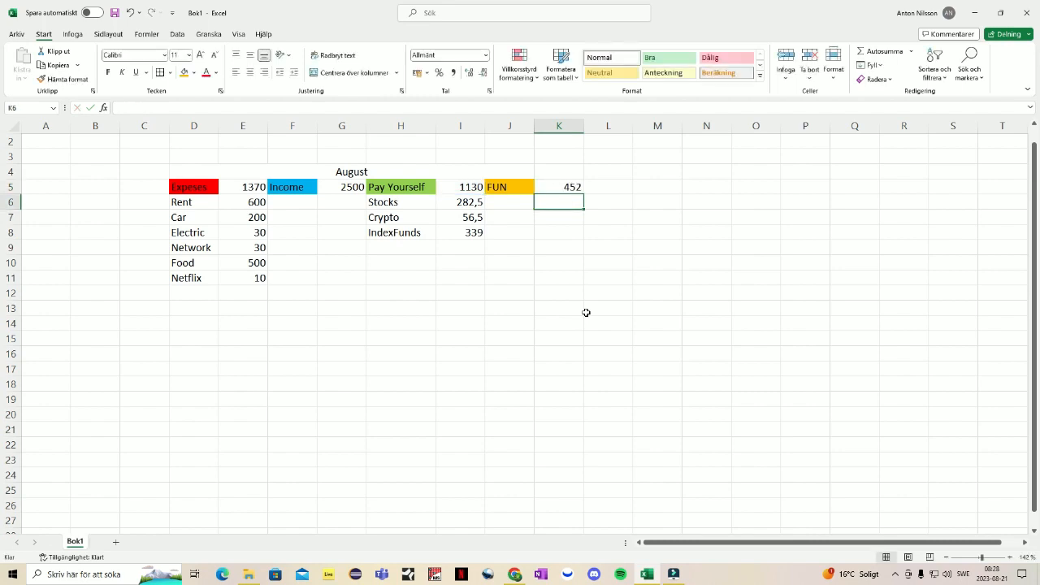
{"action": "left_click", "coordinate": [556, 186]}
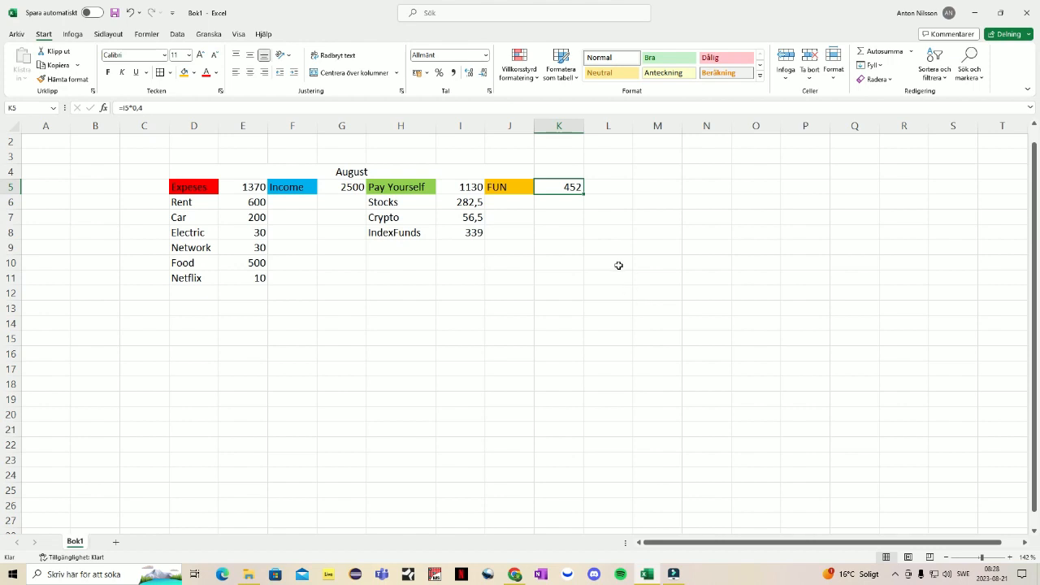
Cross-check the FUN amount in K6 by subtracting the three investments from Pay Yourself with the formula =I5-(I6+I7+I8)
{"action": "left_click", "coordinate": [558, 202]}
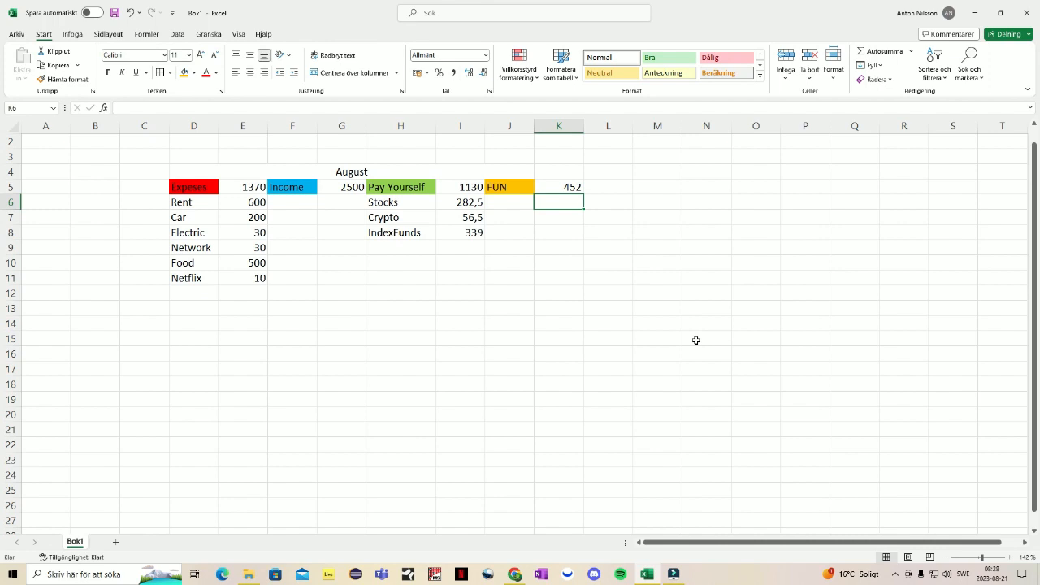
{"action": "type", "text": "="}
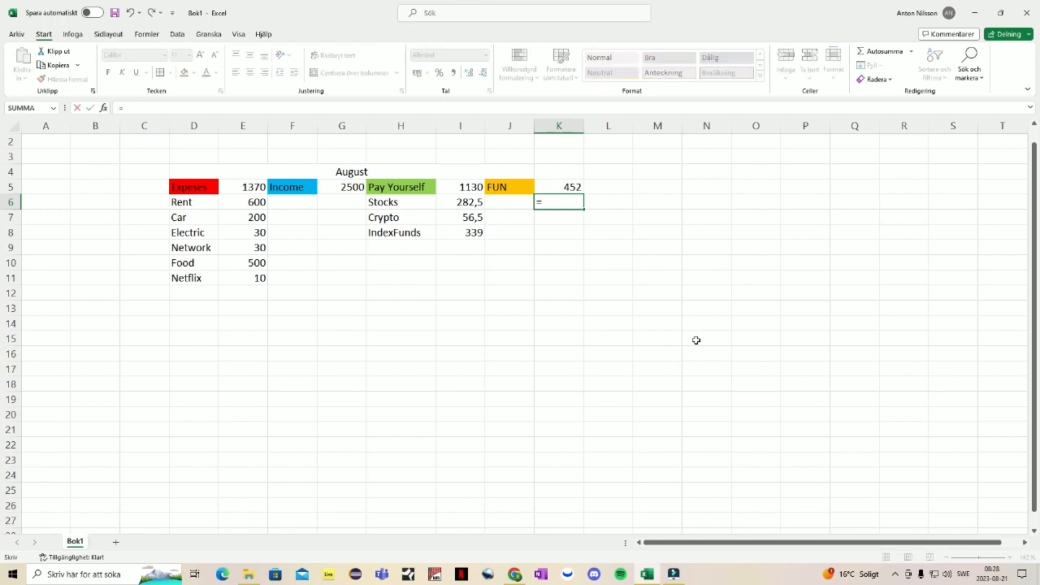
{"action": "left_click", "coordinate": [475, 187]}
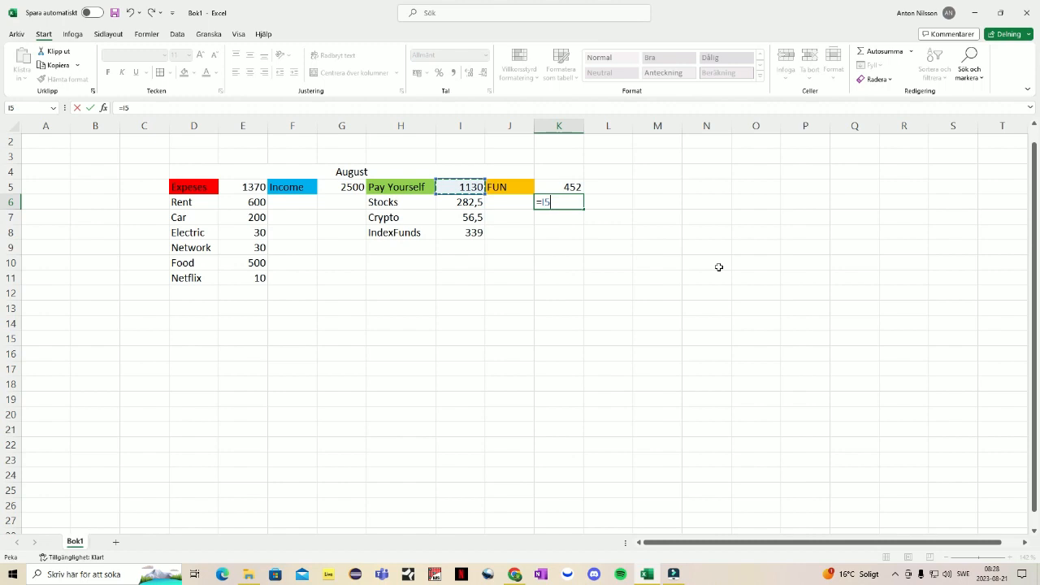
{"action": "type", "text": "-("}
{"action": "left_click", "coordinate": [468, 204]}
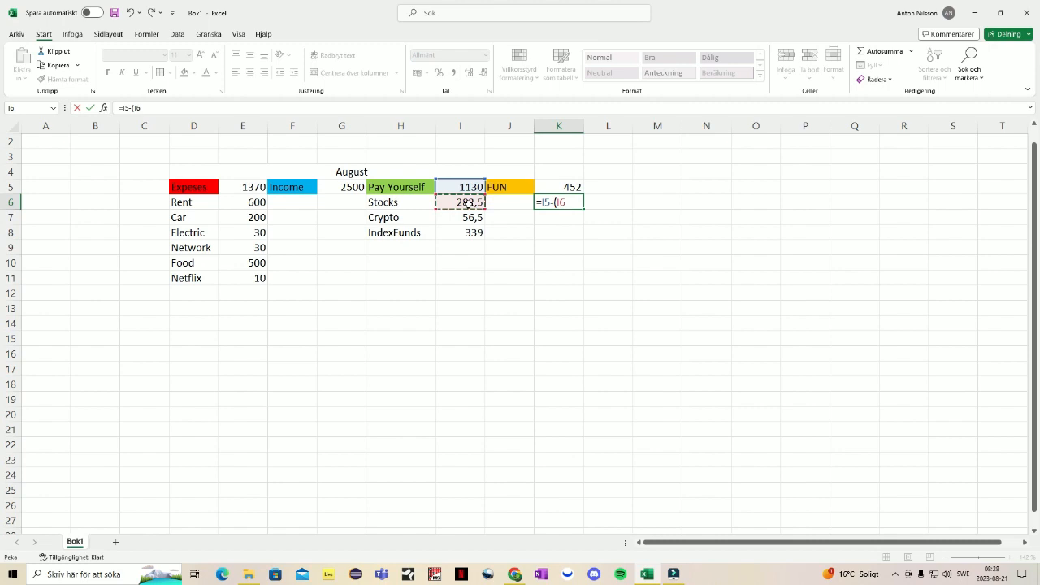
{"action": "type", "text": "+"}
{"action": "left_click", "coordinate": [471, 216]}
{"action": "type", "text": "+"}
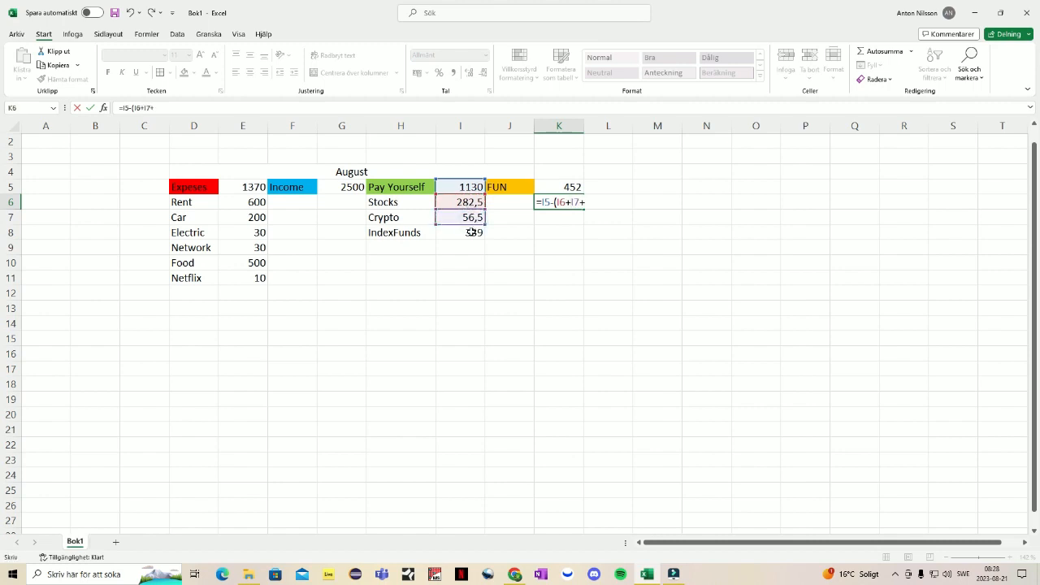
{"action": "left_click", "coordinate": [471, 233]}
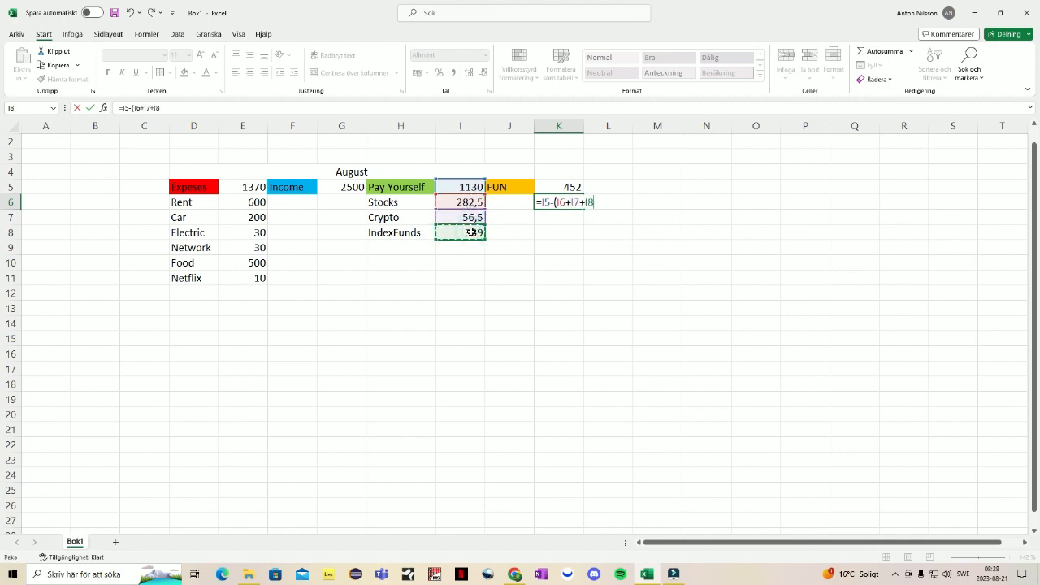
{"action": "type", "text": ")"}
{"action": "key", "text": "Return"}
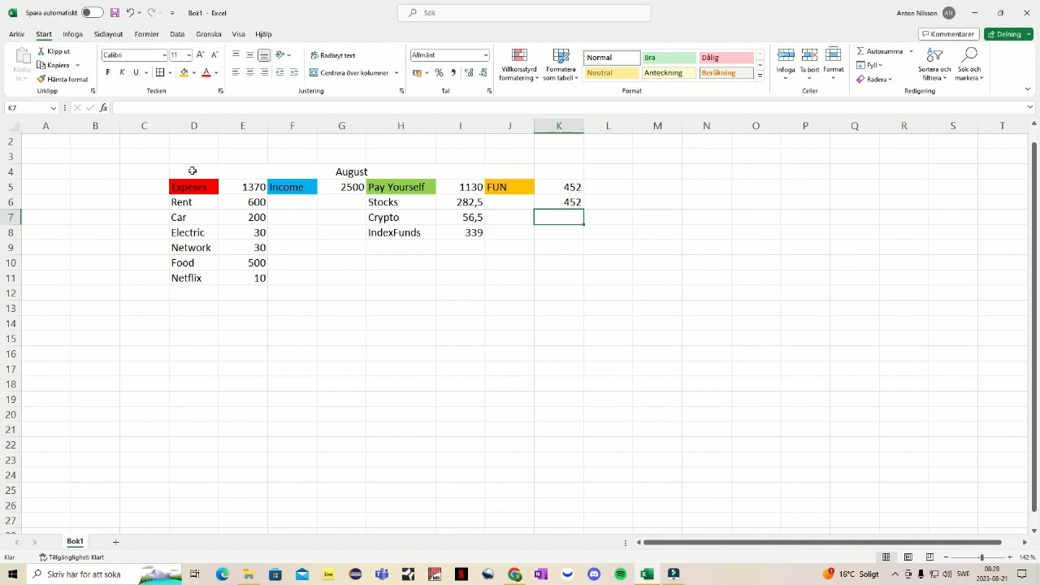
Apply all borders to the whole August budget table in D4:K11
{"action": "left_click_drag", "start_coordinate": [186, 167], "coordinate": [572, 280]}
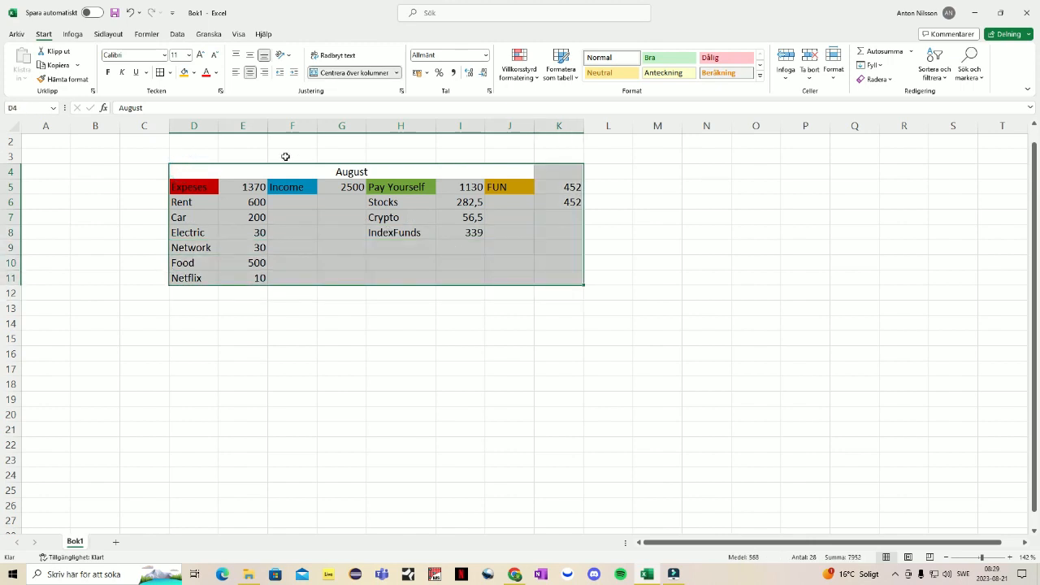
{"action": "left_click", "coordinate": [168, 74]}
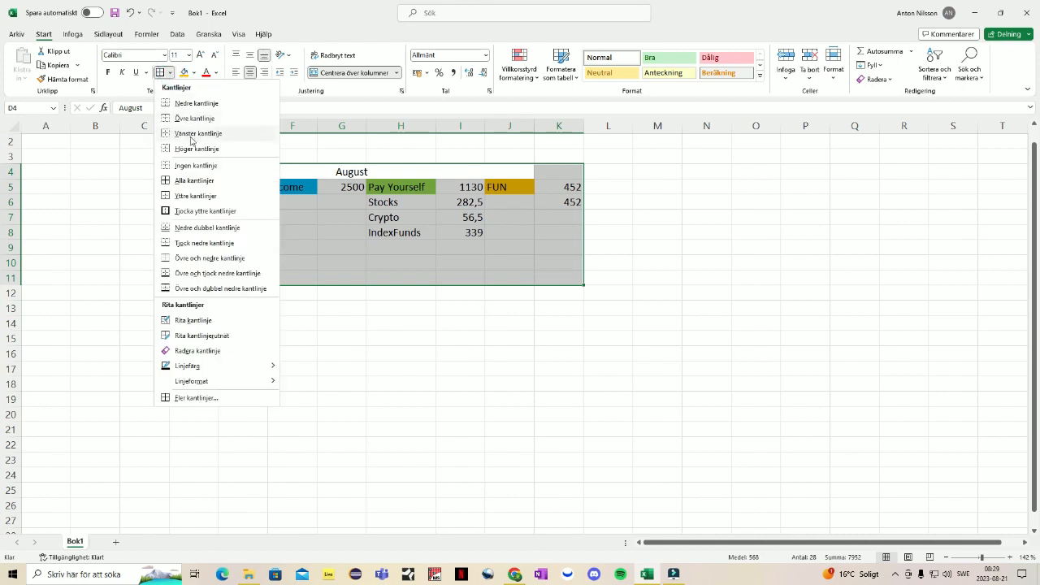
{"action": "left_click", "coordinate": [195, 182]}
{"action": "left_click", "coordinate": [515, 314]}
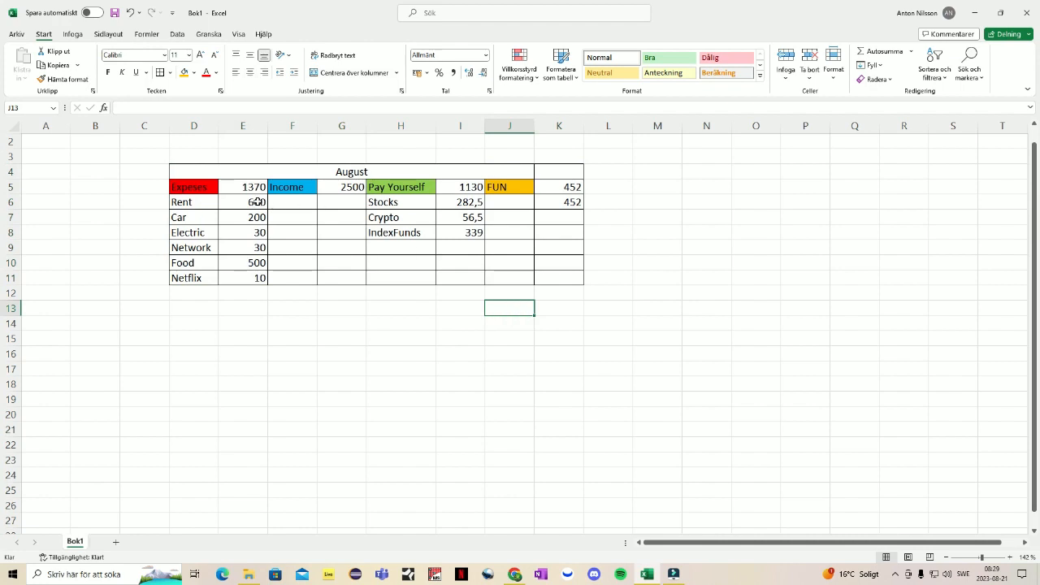
Duplicate the August budget table D4:K11 below the original, starting at D13
{"action": "left_click_drag", "start_coordinate": [192, 169], "coordinate": [563, 275]}
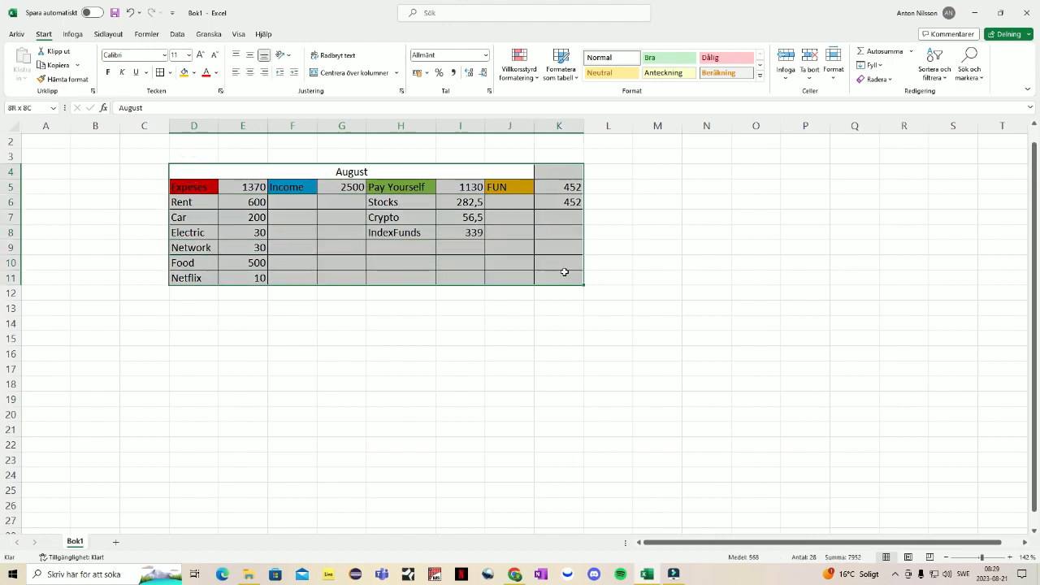
{"action": "key", "text": "ctrl+c"}
{"action": "left_click", "coordinate": [203, 306]}
{"action": "key", "text": "ctrl+v"}
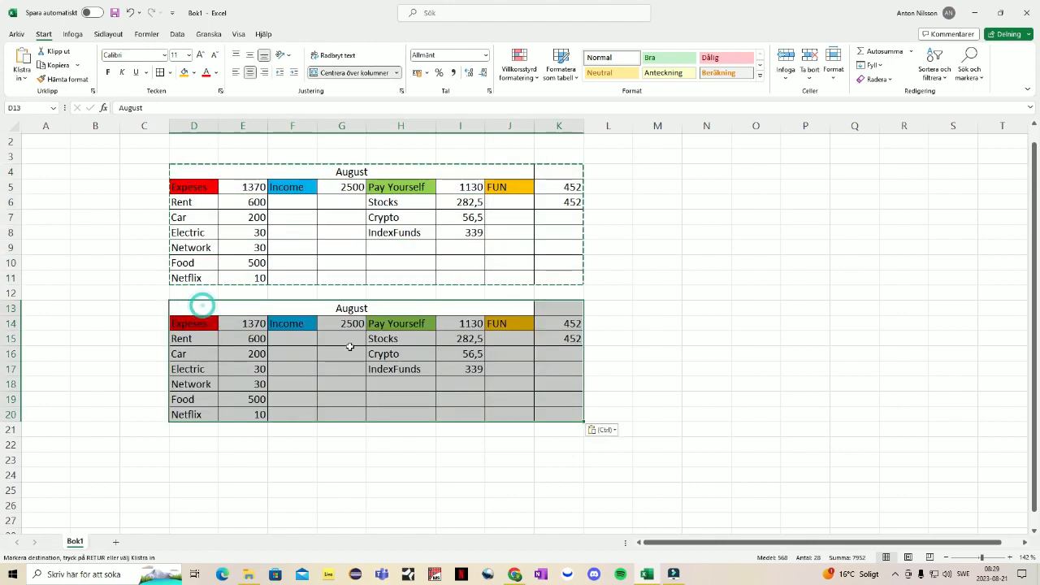
{"action": "left_click", "coordinate": [390, 305]}
{"action": "left_click", "coordinate": [637, 324]}
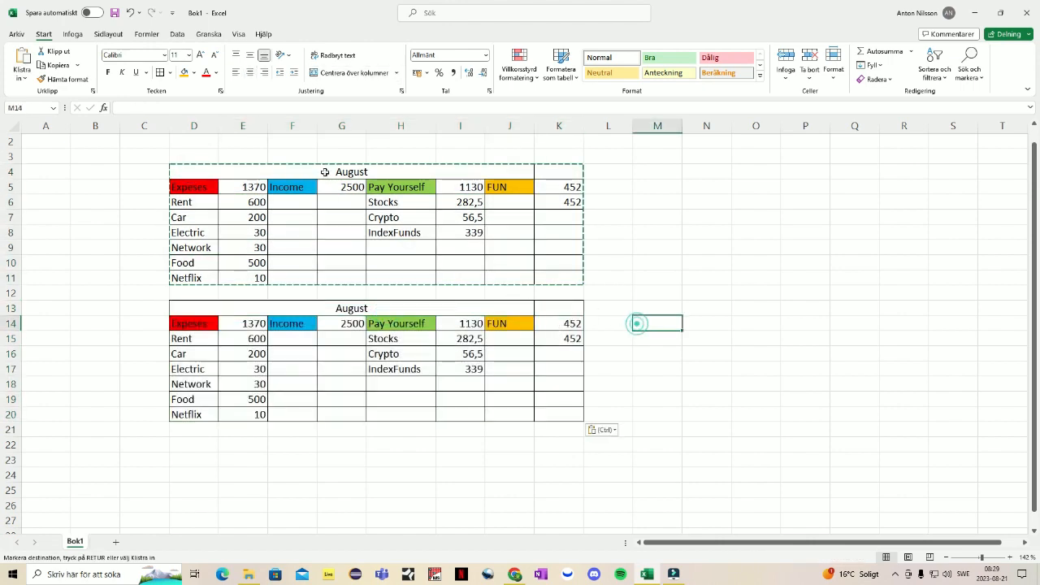
{"action": "left_click", "coordinate": [829, 276]}
{"action": "key", "text": "Escape"}
Re-merge and center the August heading of the upper table across D4:K4
{"action": "left_click", "coordinate": [401, 179]}
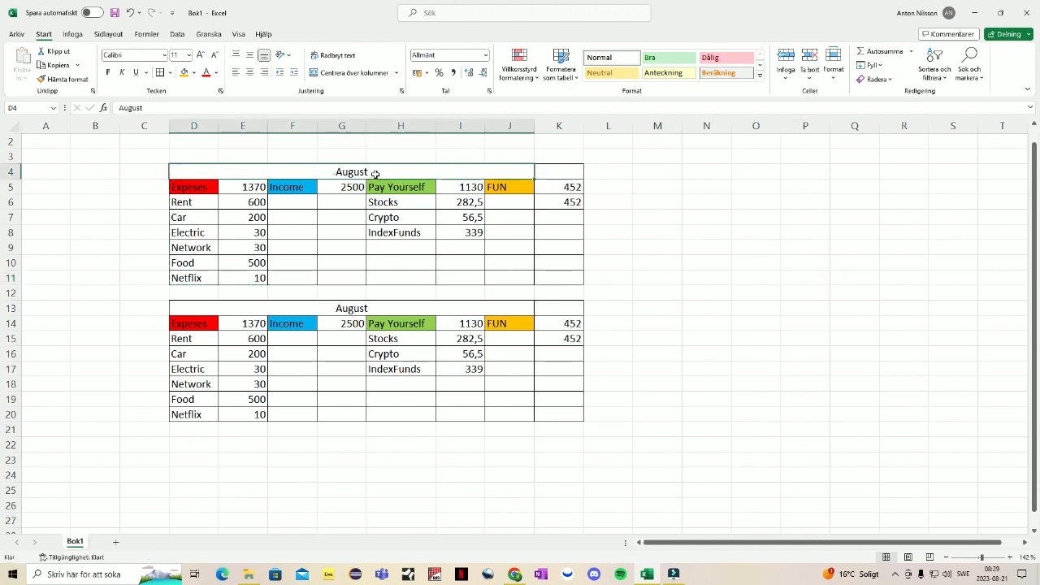
{"action": "left_click", "coordinate": [358, 73]}
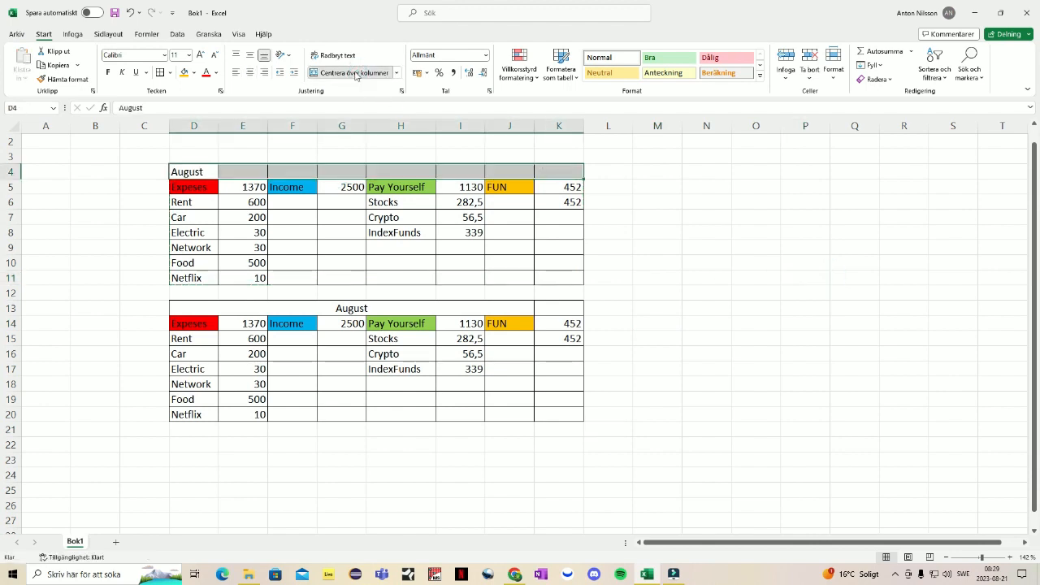
{"action": "left_click", "coordinate": [358, 73]}
Re-merge and center the heading of the copied table across D13:K13
{"action": "left_click", "coordinate": [379, 309]}
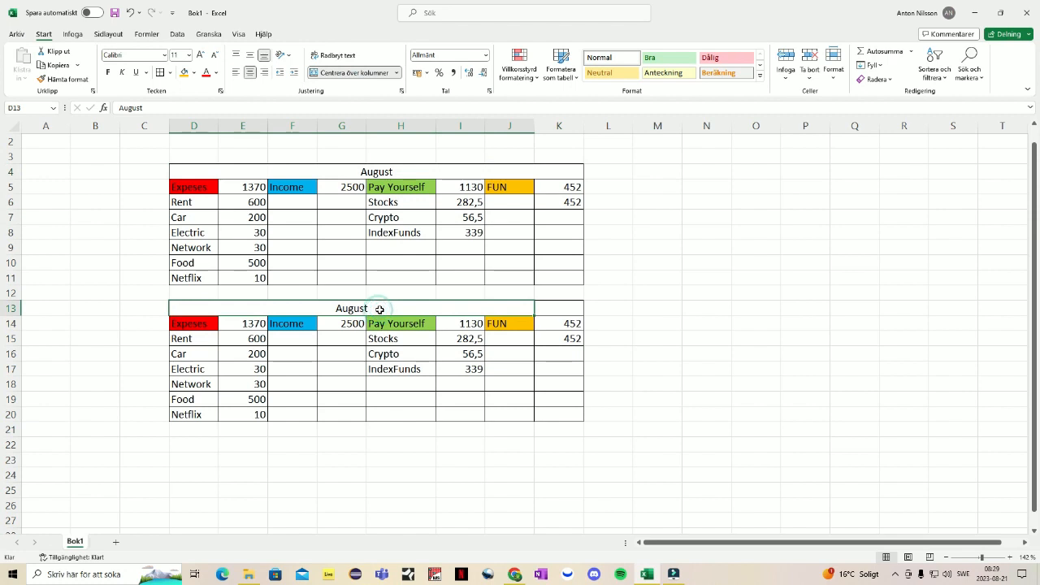
{"action": "left_click", "coordinate": [342, 72]}
{"action": "left_click", "coordinate": [343, 73]}
{"action": "left_click_drag", "start_coordinate": [574, 312], "coordinate": [365, 298]}
{"action": "left_click", "coordinate": [342, 72]}
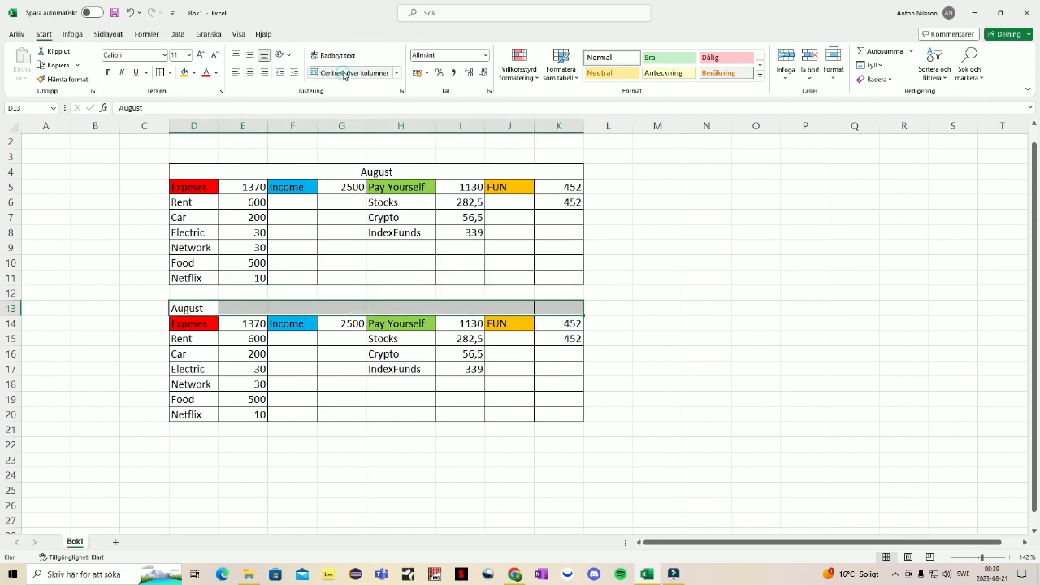
{"action": "left_click", "coordinate": [342, 72]}
Rename the heading of the copied table in D13 to September
{"action": "double_click", "coordinate": [379, 309]}
{"action": "double_click", "coordinate": [378, 308]}
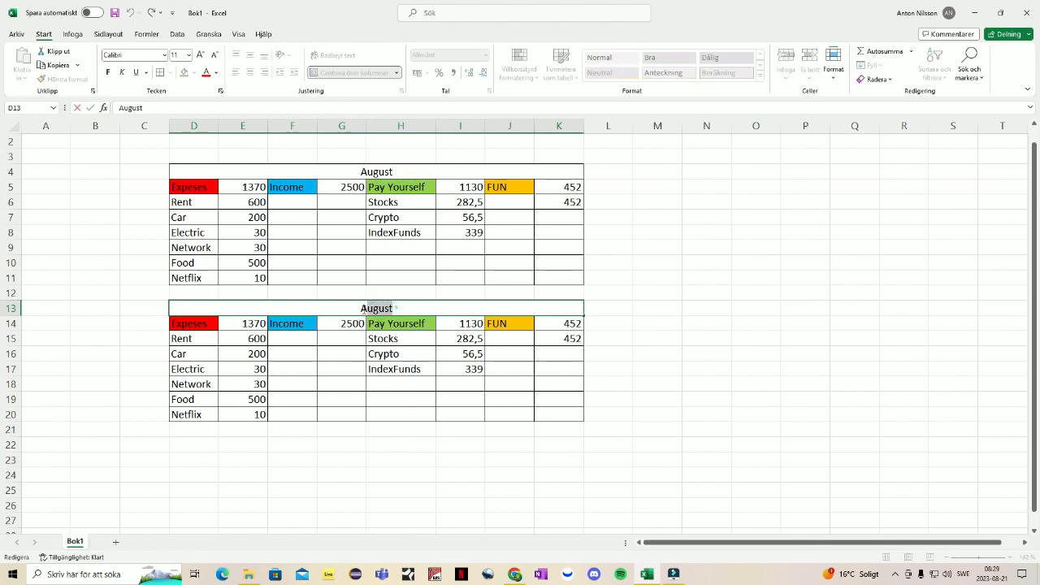
{"action": "type", "text": "September"}
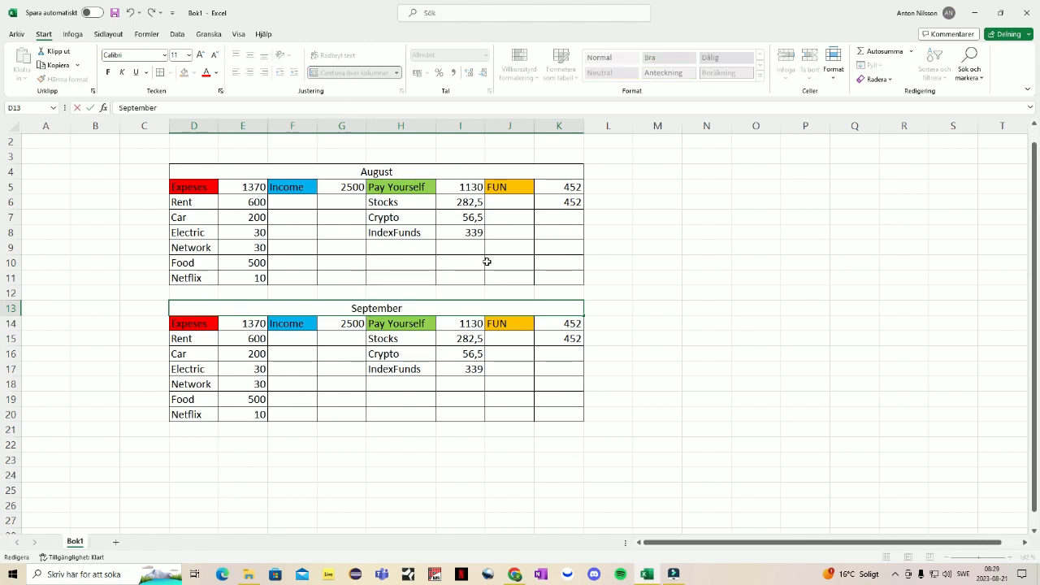
{"action": "left_click", "coordinate": [707, 336]}
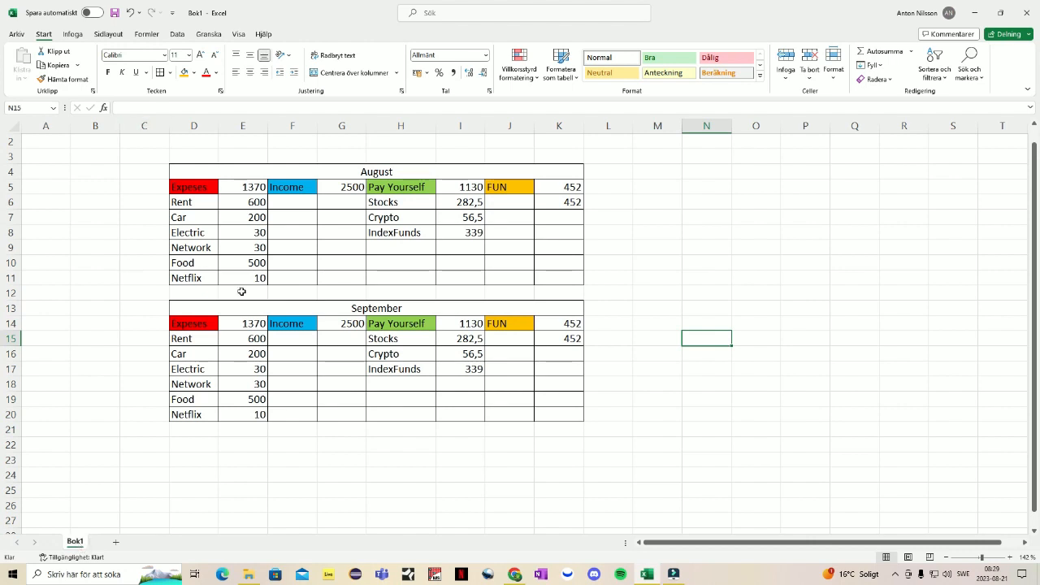
Rename the upper table's heading to Jan and the lower table's heading to Feb
{"action": "left_click", "coordinate": [357, 173]}
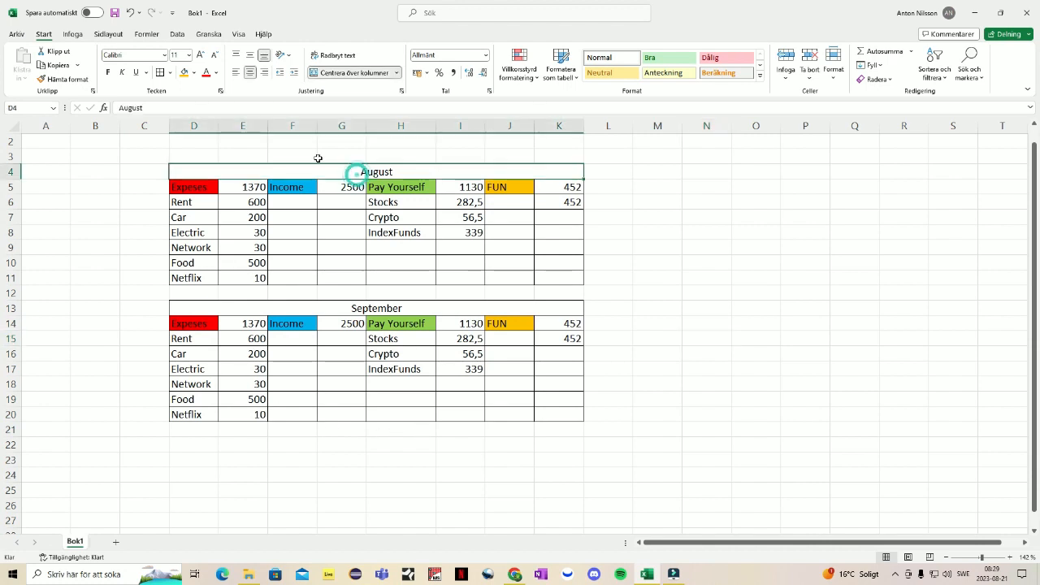
{"action": "double_click", "coordinate": [154, 107]}
{"action": "type", "text": "Jan"}
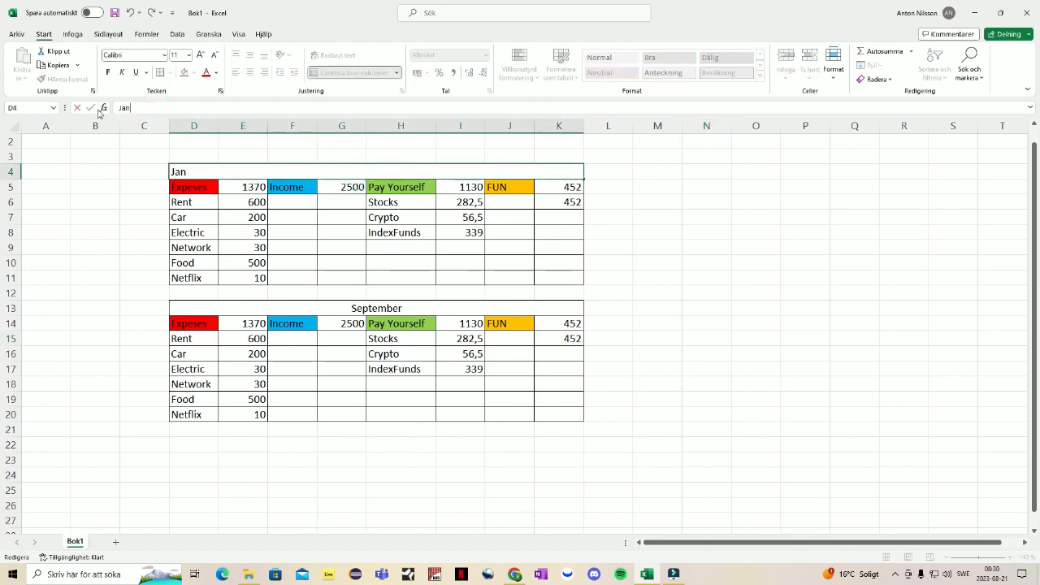
{"action": "type", "text": "u"}
{"action": "key", "text": "BackSpace"}
{"action": "left_click", "coordinate": [358, 309]}
{"action": "type", "text": "Feb"}
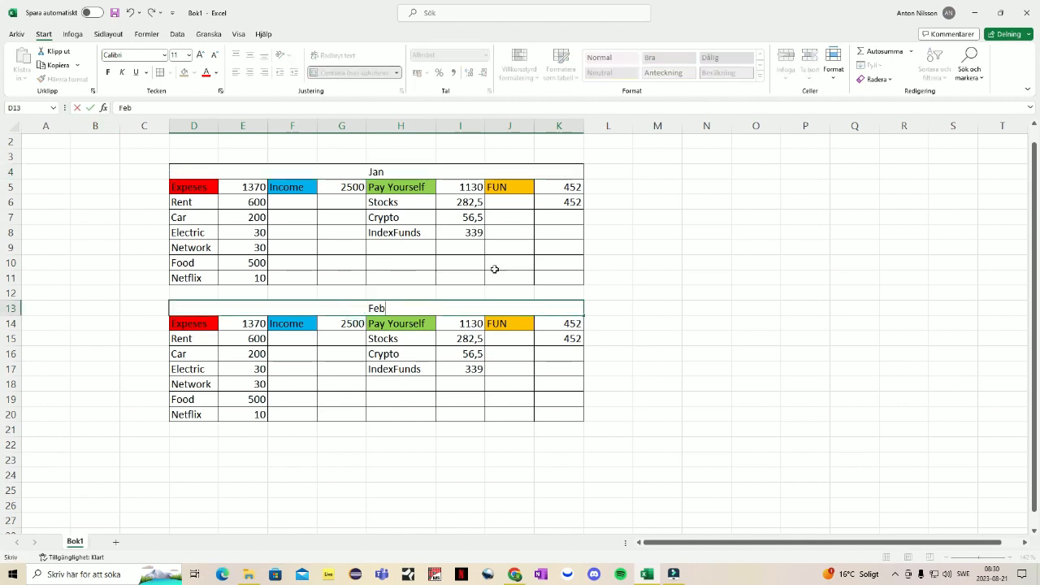
{"action": "left_click", "coordinate": [741, 328]}
Move both budget tables up one row so the upper one starts at D3
{"action": "left_click_drag", "start_coordinate": [182, 170], "coordinate": [515, 417]}
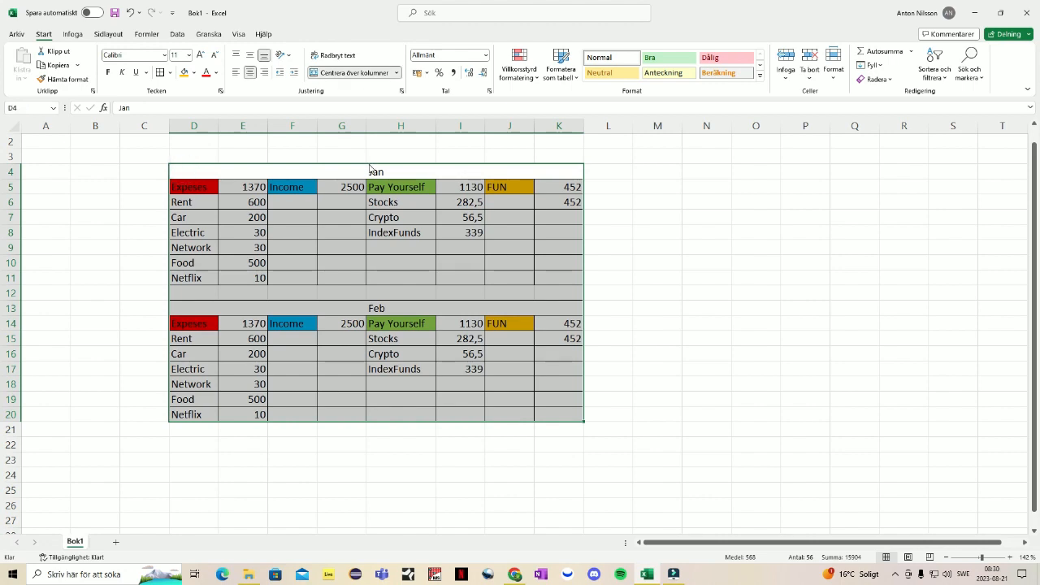
{"action": "left_click_drag", "start_coordinate": [370, 171], "coordinate": [372, 157]}
{"action": "left_click", "coordinate": [492, 317]}
{"action": "left_click", "coordinate": [684, 310]}
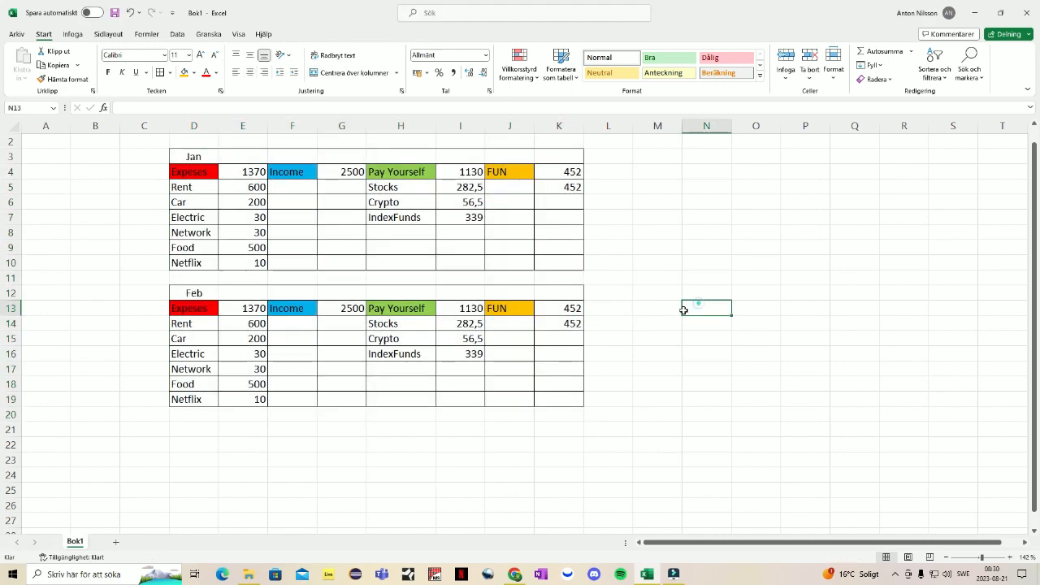
Re-merge and center the Jan heading across D3:K3 and the Feb heading across D12:K12
{"action": "left_click_drag", "start_coordinate": [195, 156], "coordinate": [537, 155]}
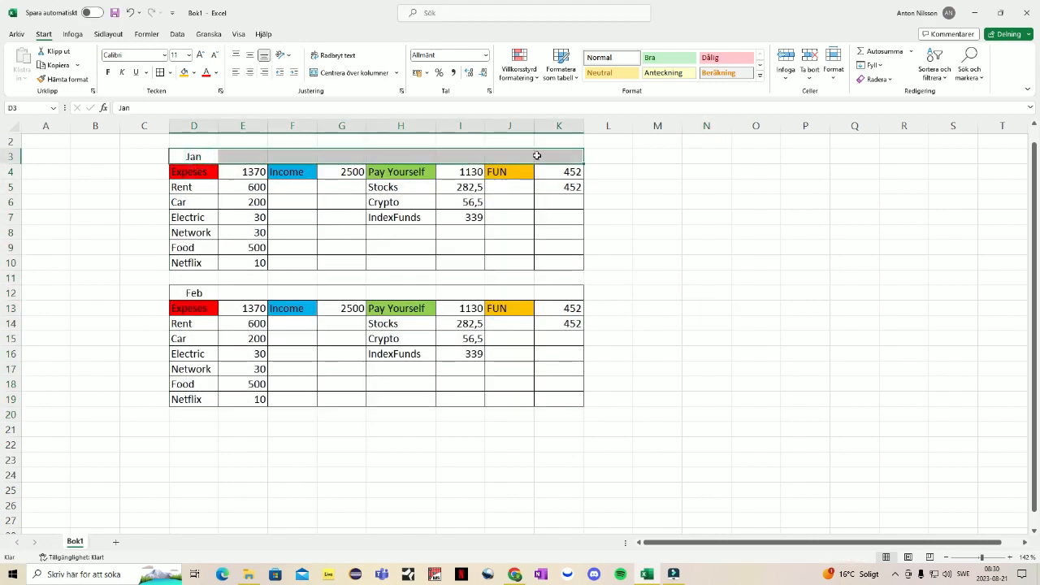
{"action": "left_click", "coordinate": [333, 72]}
{"action": "left_click", "coordinate": [761, 247]}
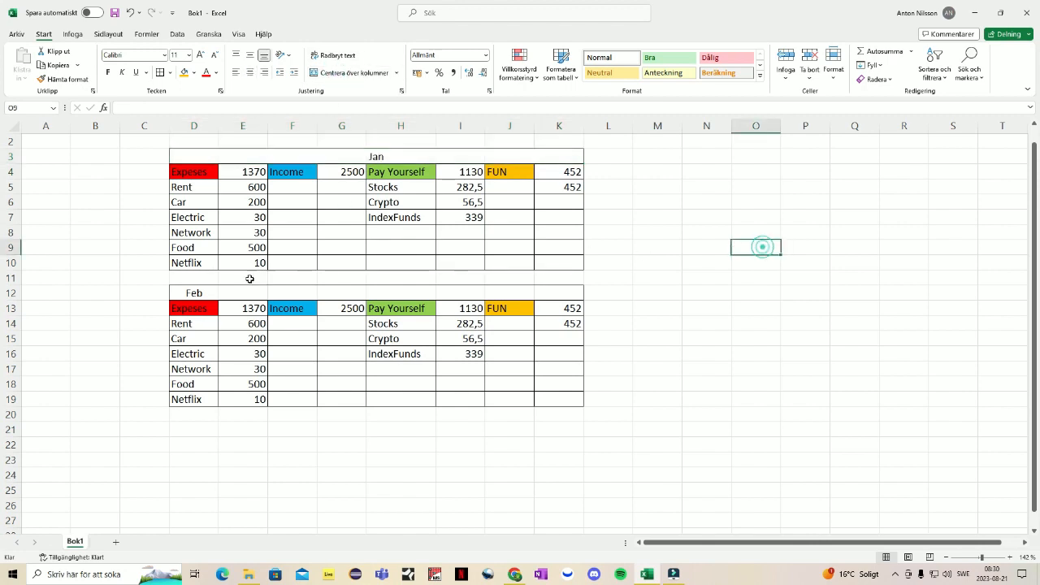
{"action": "left_click_drag", "start_coordinate": [193, 293], "coordinate": [537, 290]}
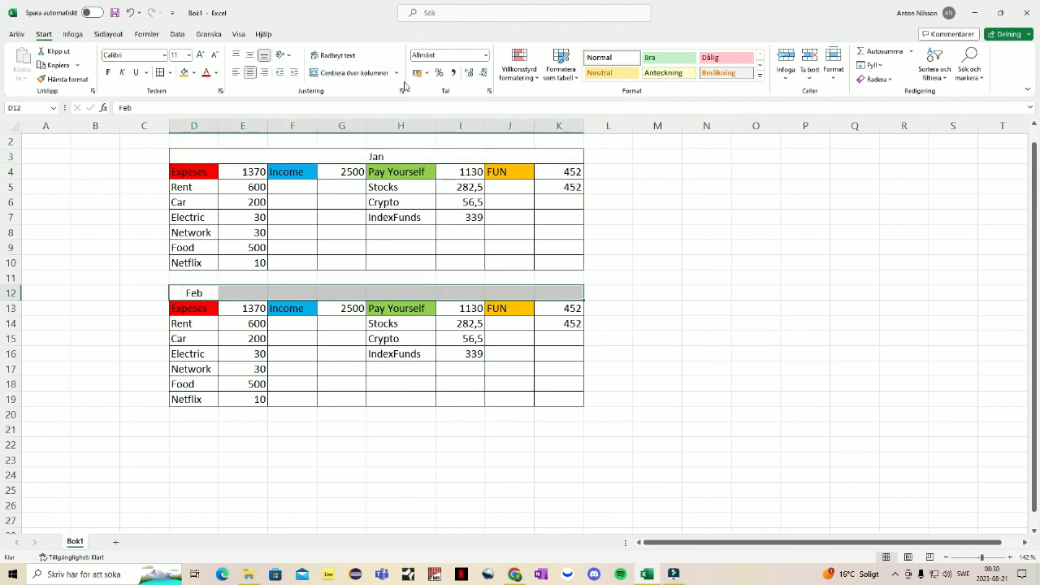
{"action": "left_click", "coordinate": [350, 73]}
{"action": "left_click_drag", "start_coordinate": [666, 237], "coordinate": [663, 246]}
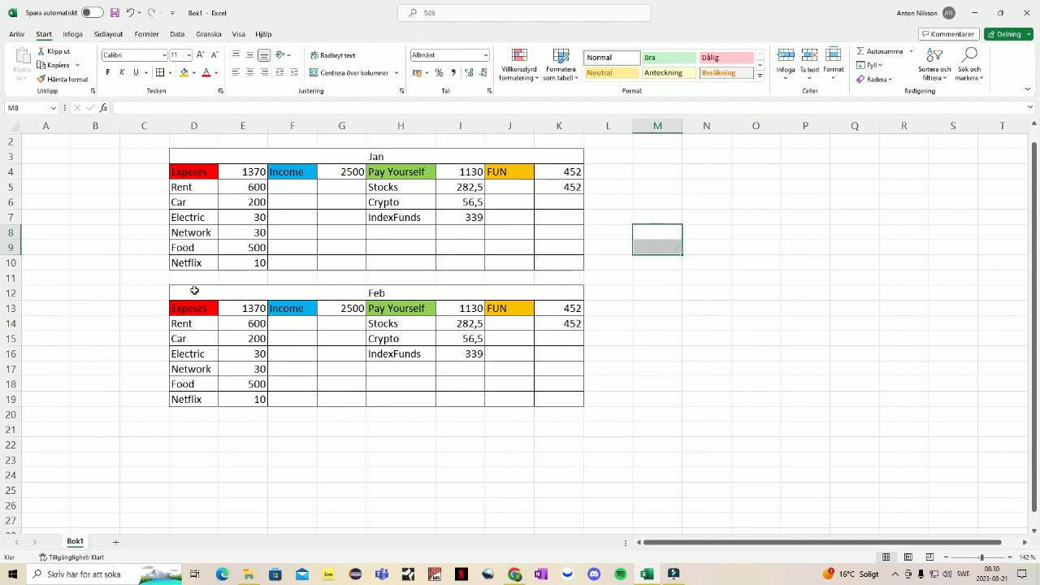
Duplicate the Feb budget table D12:K19 below itself, starting at D21
{"action": "left_click_drag", "start_coordinate": [194, 290], "coordinate": [564, 399]}
{"action": "key", "text": "ctrl+c"}
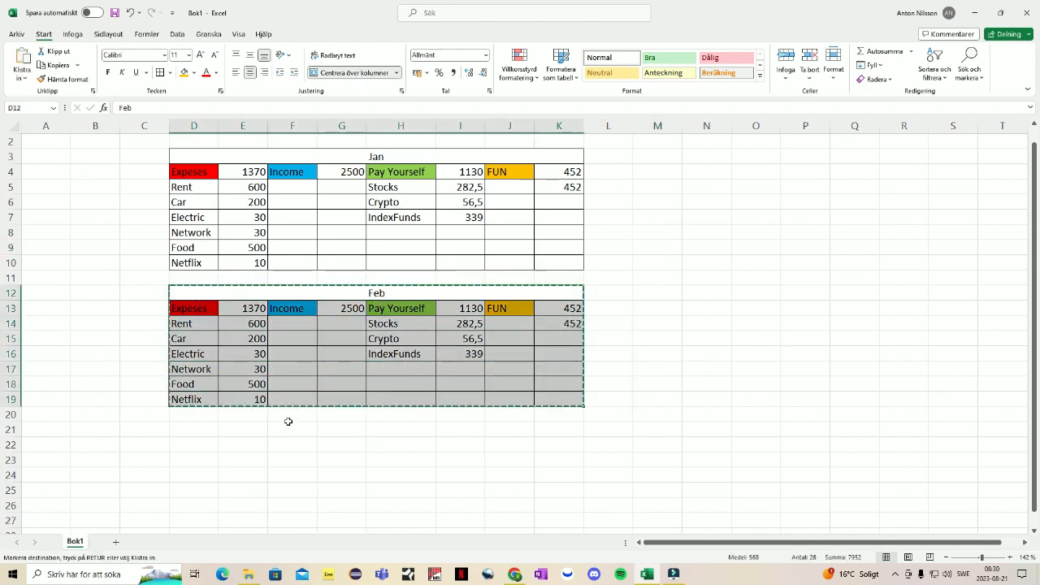
{"action": "left_click", "coordinate": [204, 428]}
{"action": "key", "text": "ctrl+v"}
{"action": "left_click", "coordinate": [751, 428]}
Rename the heading of the third table in D21 to Mars
{"action": "left_click", "coordinate": [376, 428]}
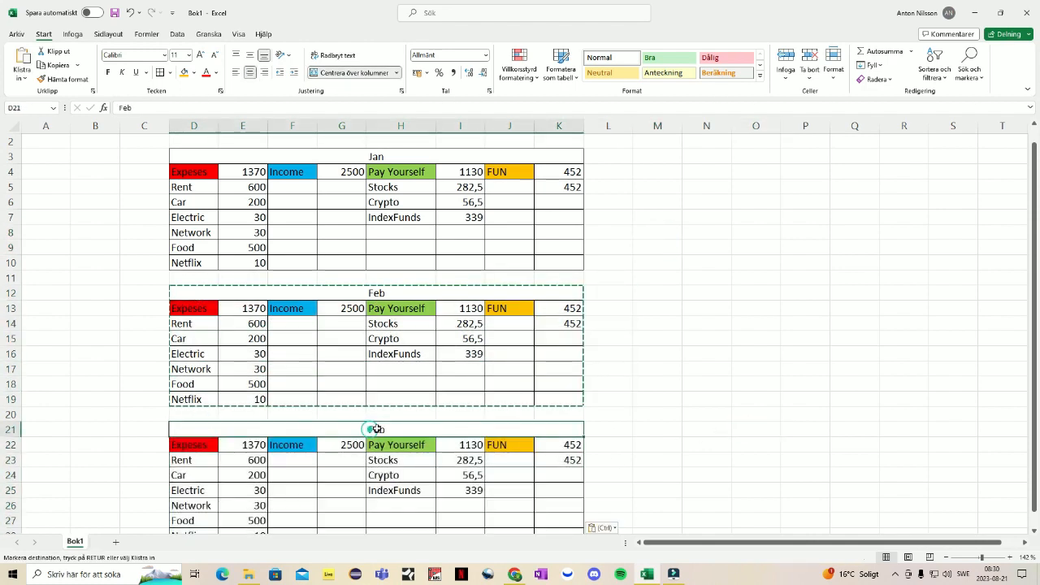
{"action": "scroll", "coordinate": [527, 378], "scroll_direction": "down", "scroll_amount": 1}
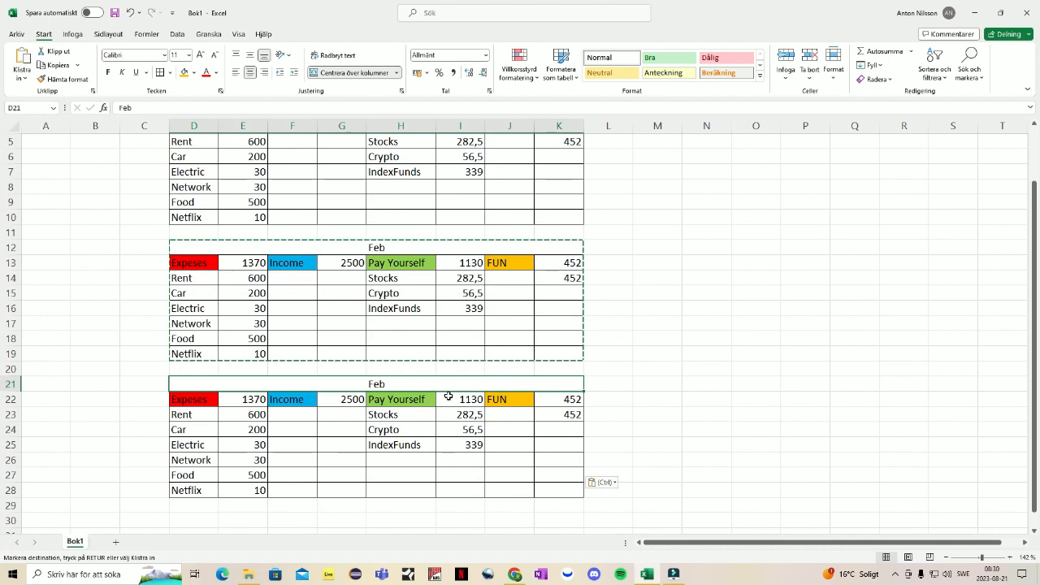
{"action": "double_click", "coordinate": [377, 383]}
{"action": "double_click", "coordinate": [376, 384]}
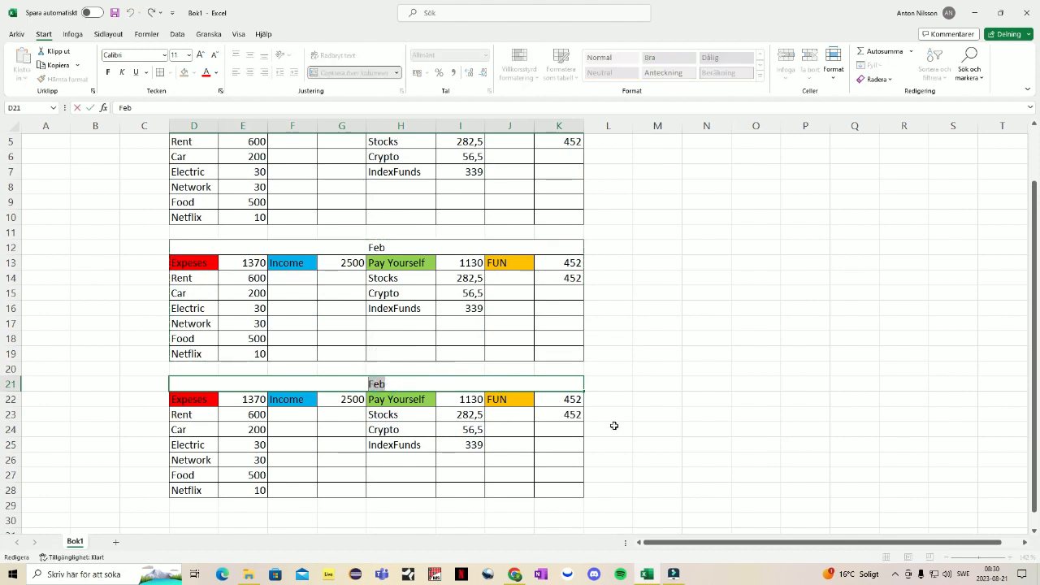
{"action": "type", "text": "Mars"}
{"action": "left_click", "coordinate": [665, 351]}
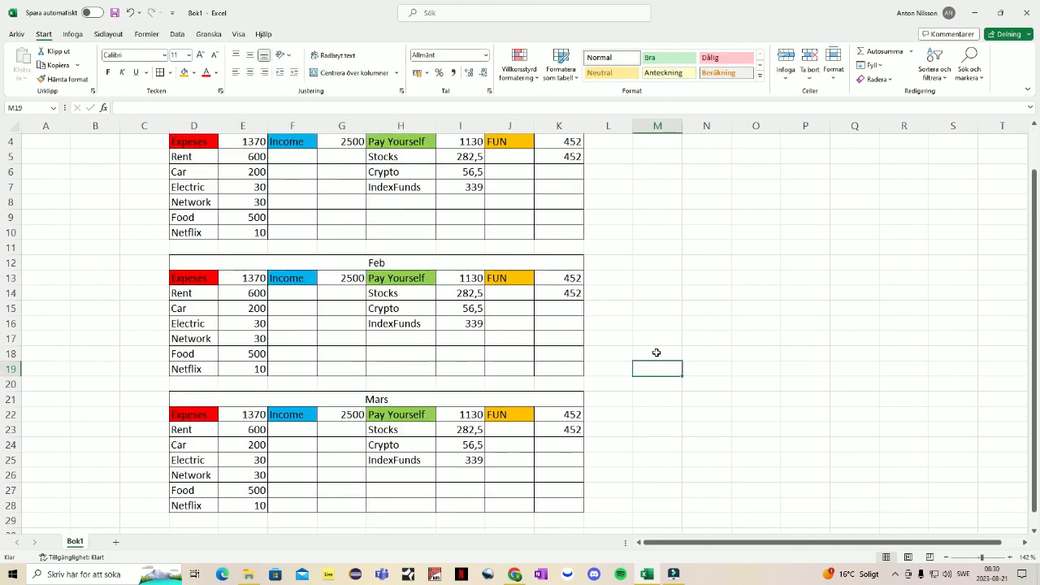
Rename the worksheet holding the three monthly tables as Jan to Mar
{"action": "scroll", "coordinate": [642, 353], "scroll_direction": "up", "scroll_amount": 1}
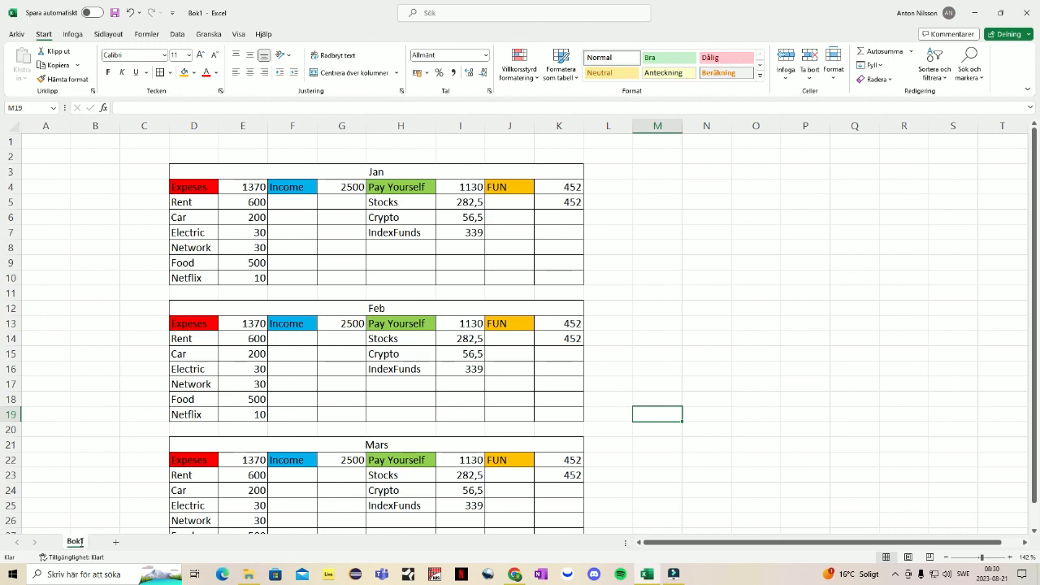
{"action": "double_click", "coordinate": [75, 542]}
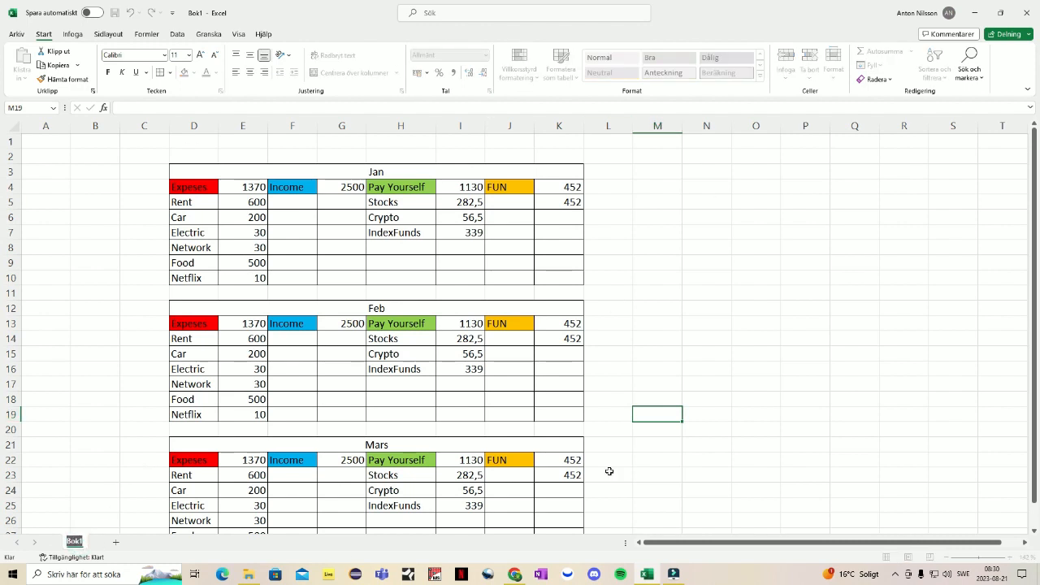
{"action": "type", "text": "Jan to Mar"}
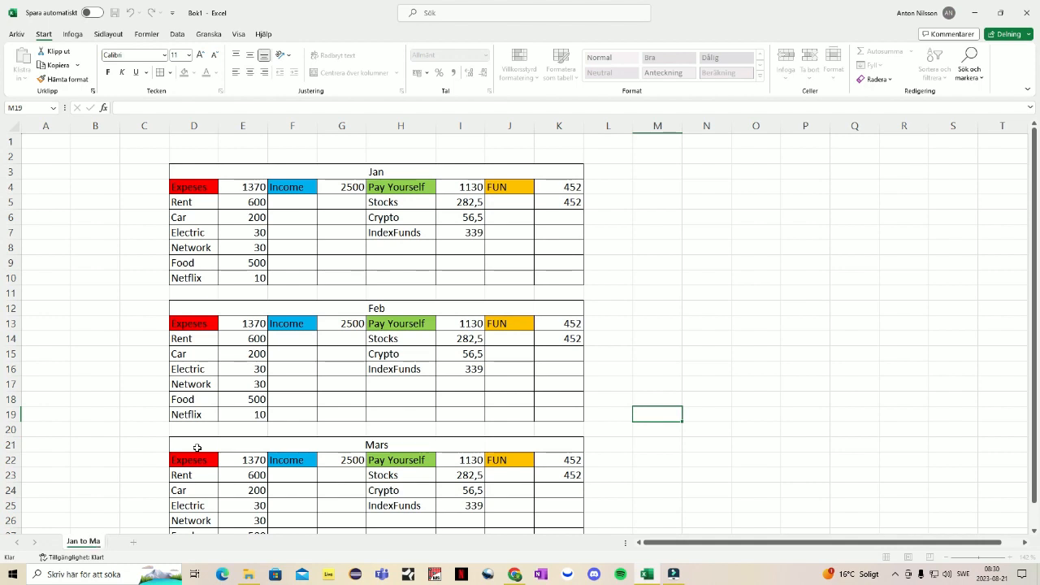
{"action": "left_click", "coordinate": [636, 304]}
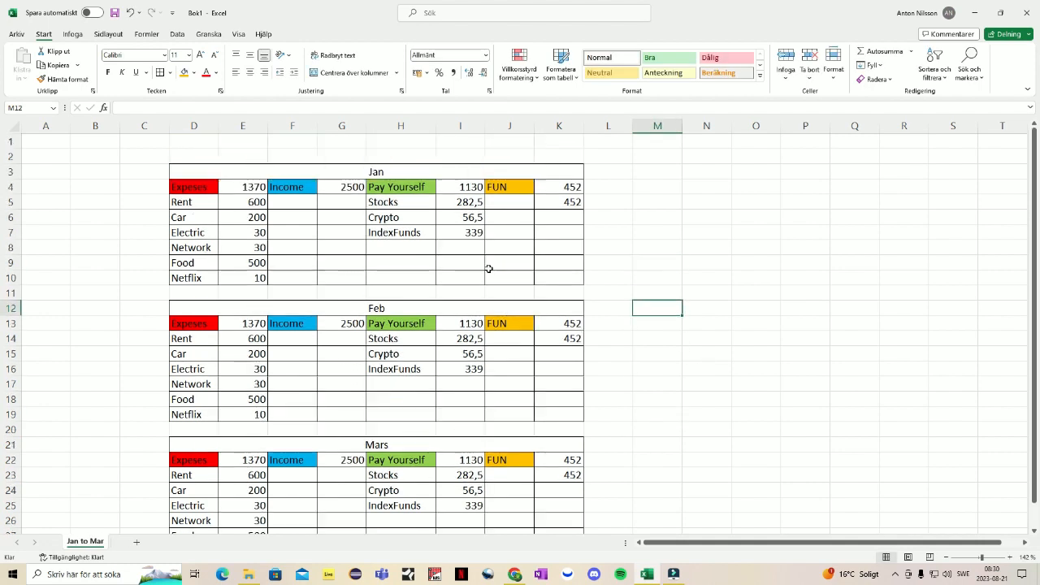
Add a new worksheet and name it Apr to June
{"action": "left_click", "coordinate": [136, 542]}
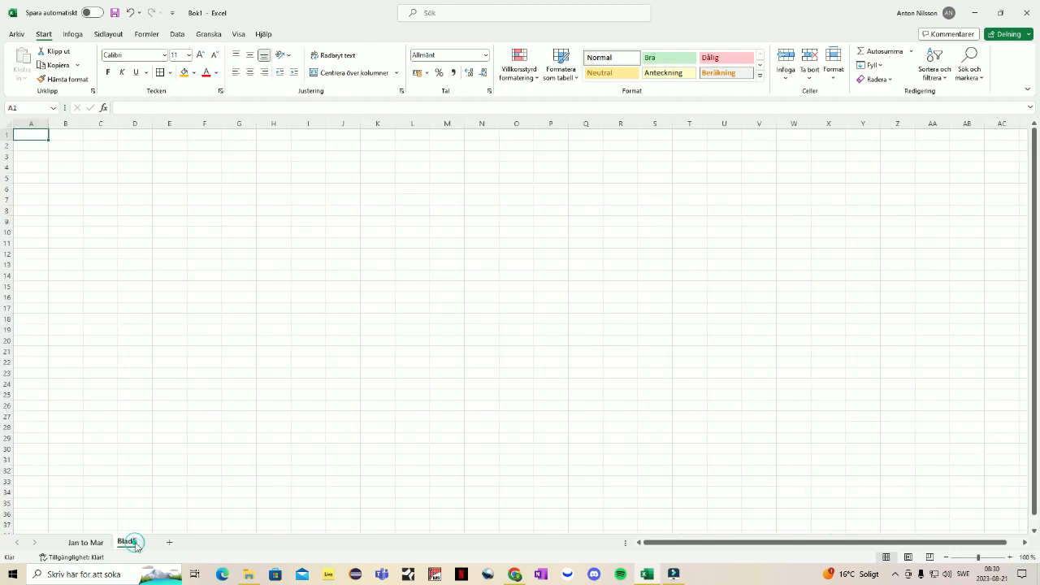
{"action": "double_click", "coordinate": [126, 542]}
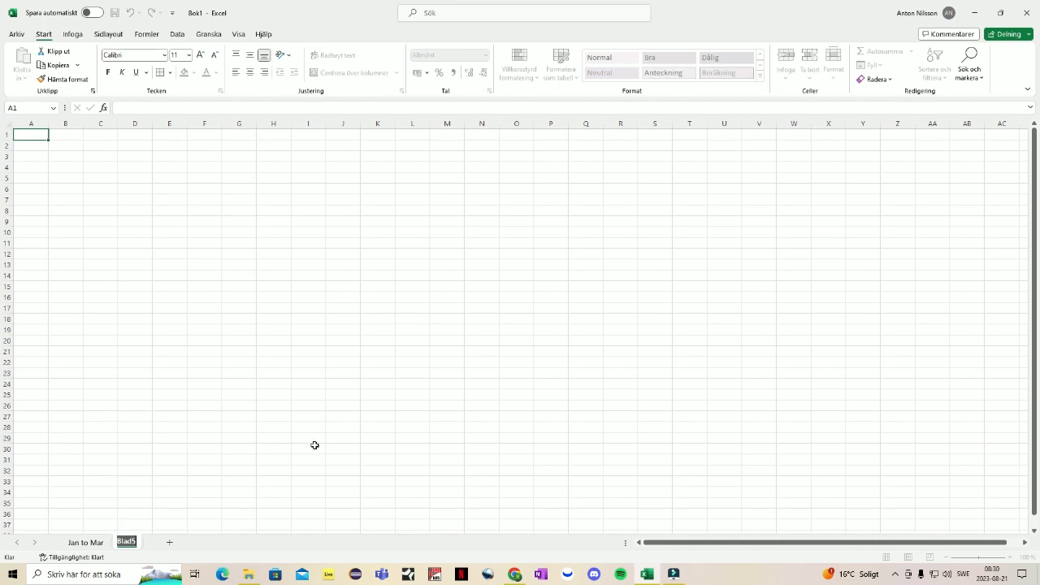
{"action": "type", "text": "Apr to Ju"}
{"action": "type", "text": "ne"}
{"action": "key", "text": "Return"}
{"action": "left_click", "coordinate": [327, 362]}
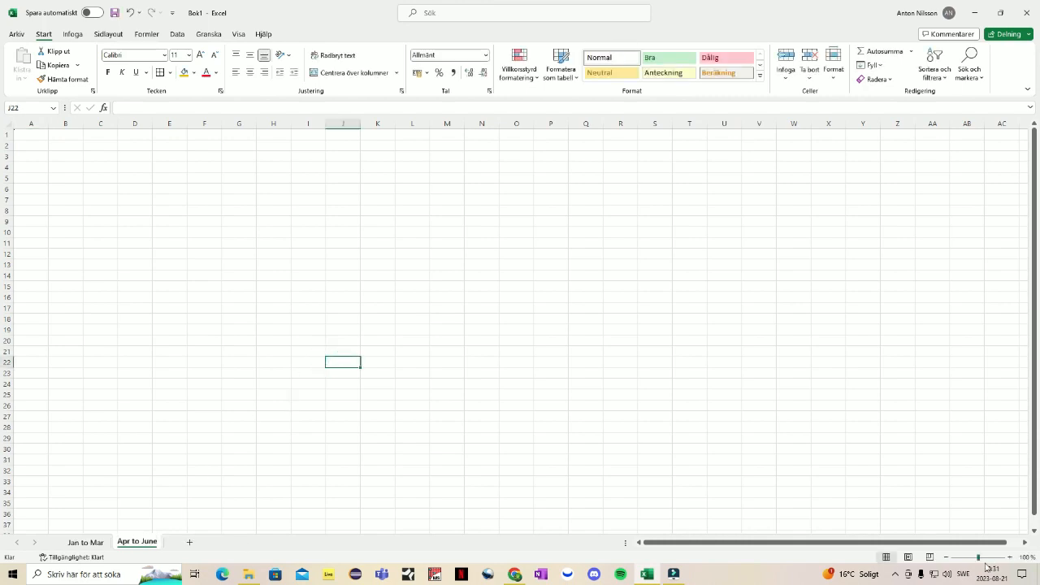
Copy the three budget tables D3:K28 from the Jan to Mar sheet into the Apr to June sheet, starting at D5
{"action": "left_click", "coordinate": [85, 542]}
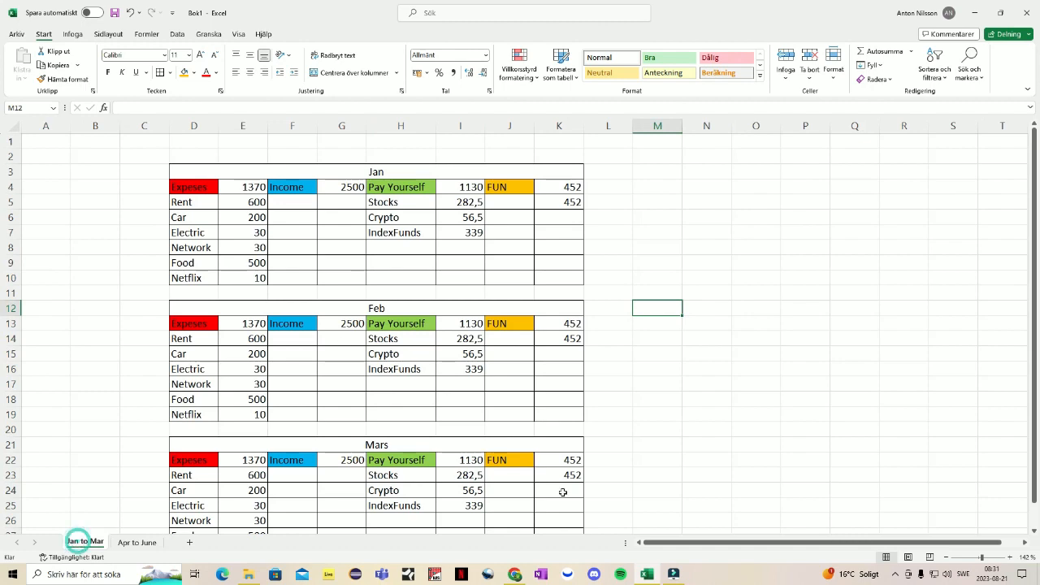
{"action": "scroll", "coordinate": [564, 426], "scroll_direction": "down", "scroll_amount": 3}
{"action": "left_click_drag", "start_coordinate": [563, 427], "coordinate": [185, 168]}
{"action": "key", "text": "ctrl+c"}
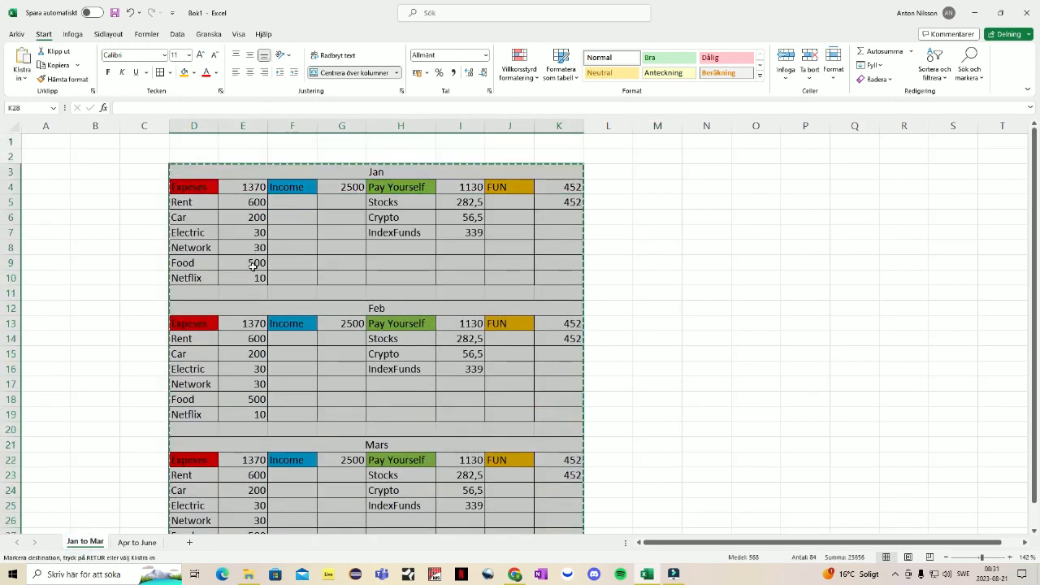
{"action": "left_click", "coordinate": [140, 542]}
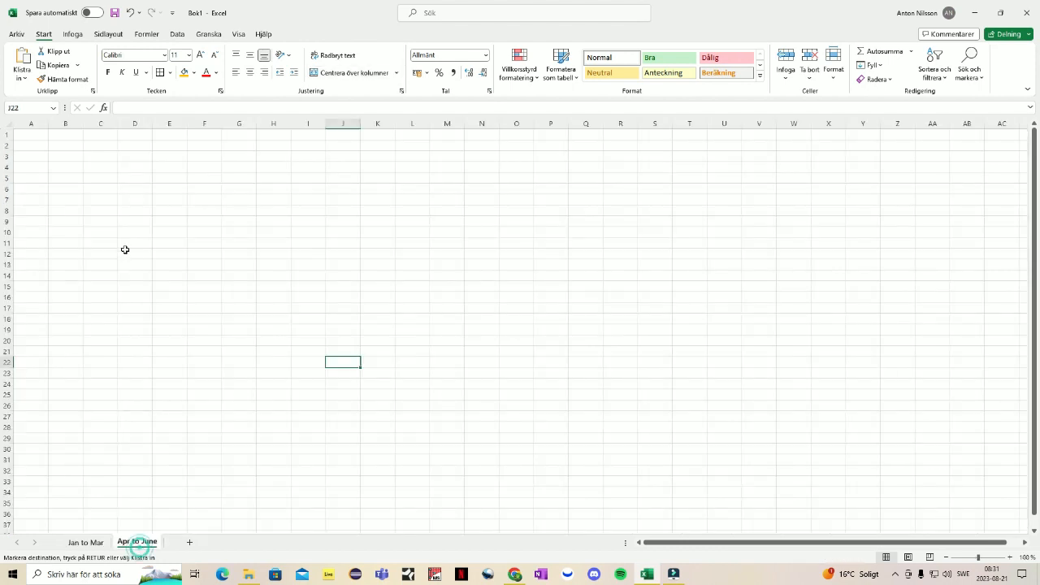
{"action": "left_click", "coordinate": [135, 178]}
{"action": "key", "text": "ctrl+v"}
{"action": "left_click", "coordinate": [482, 308]}
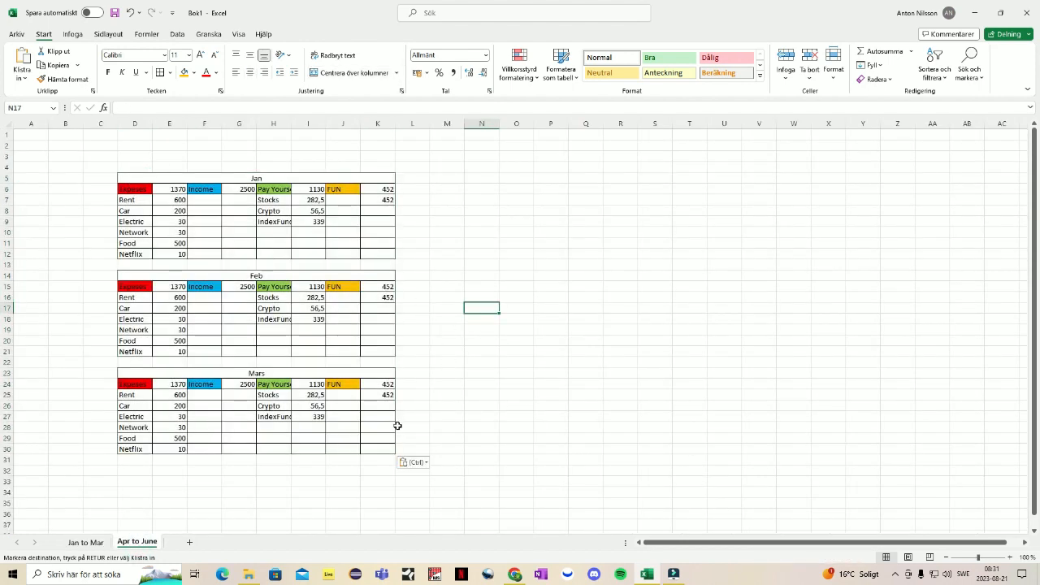
Add another worksheet and name it Total
{"action": "left_click", "coordinate": [189, 542]}
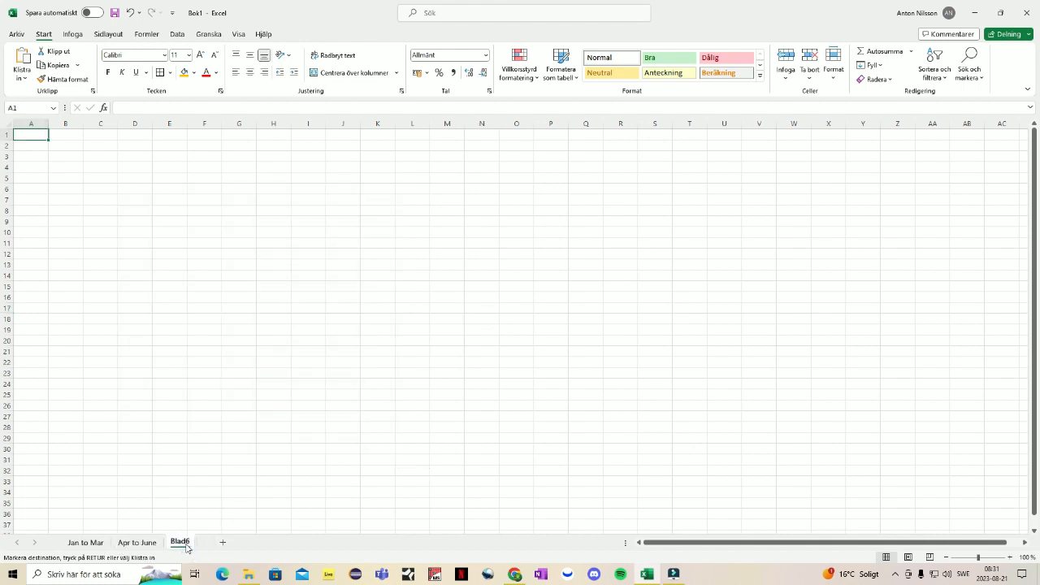
{"action": "double_click", "coordinate": [183, 542]}
{"action": "type", "text": "Total"}
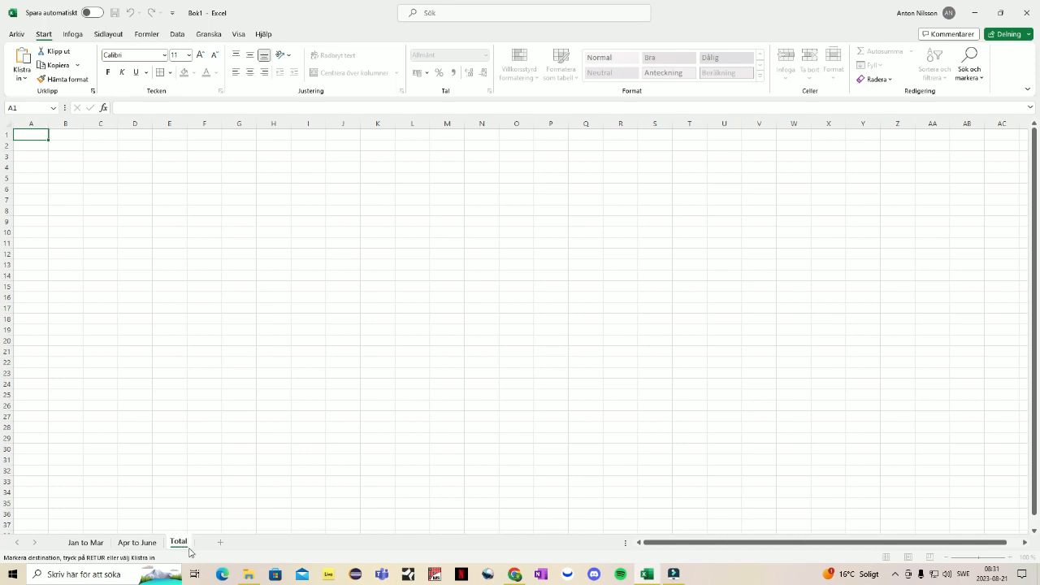
{"action": "left_click", "coordinate": [283, 310]}
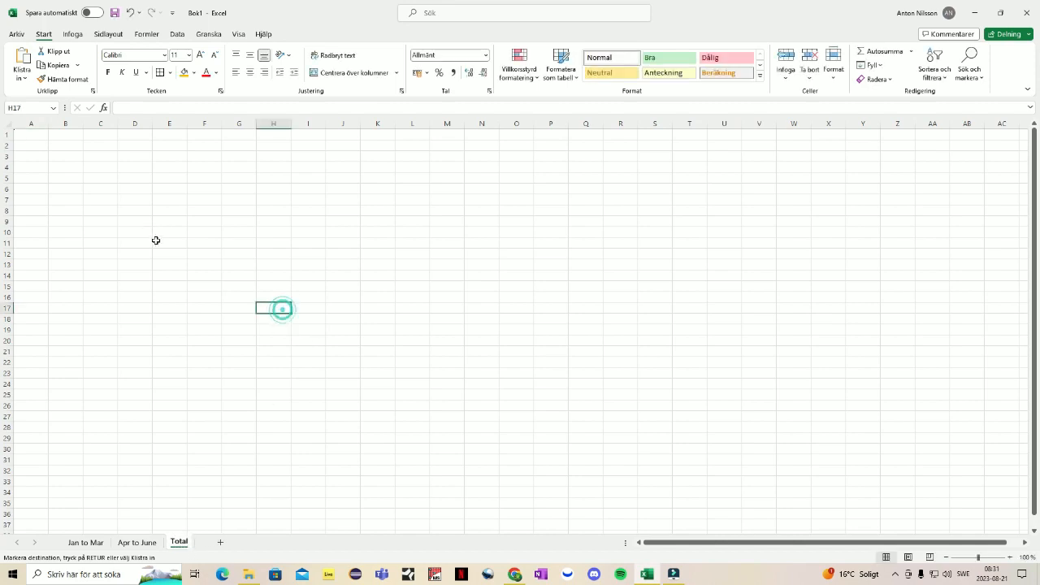
{"action": "left_click_drag", "start_coordinate": [157, 251], "coordinate": [663, 426]}
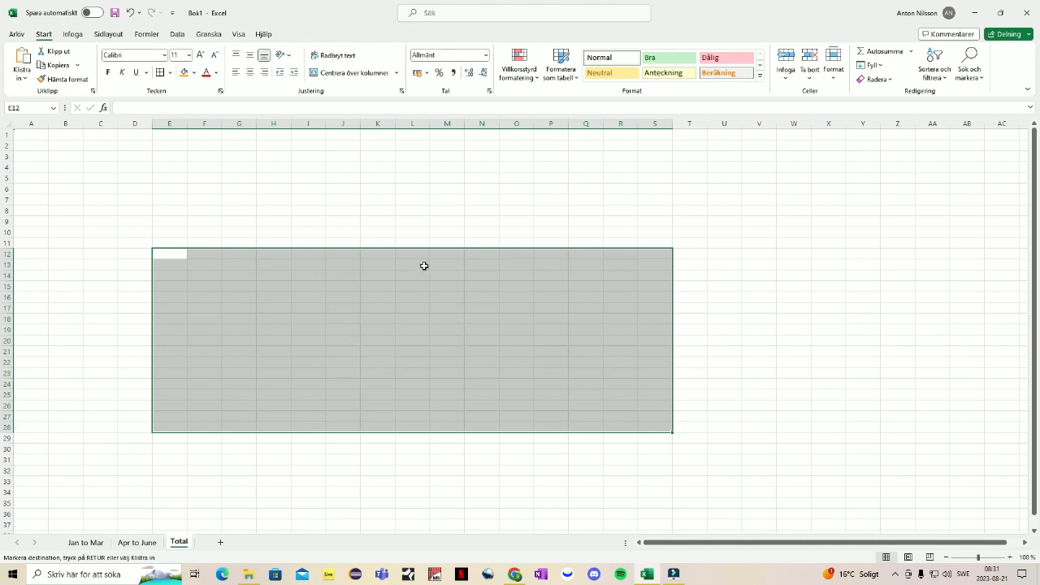
{"action": "left_click", "coordinate": [329, 291]}
{"action": "left_click", "coordinate": [311, 291]}
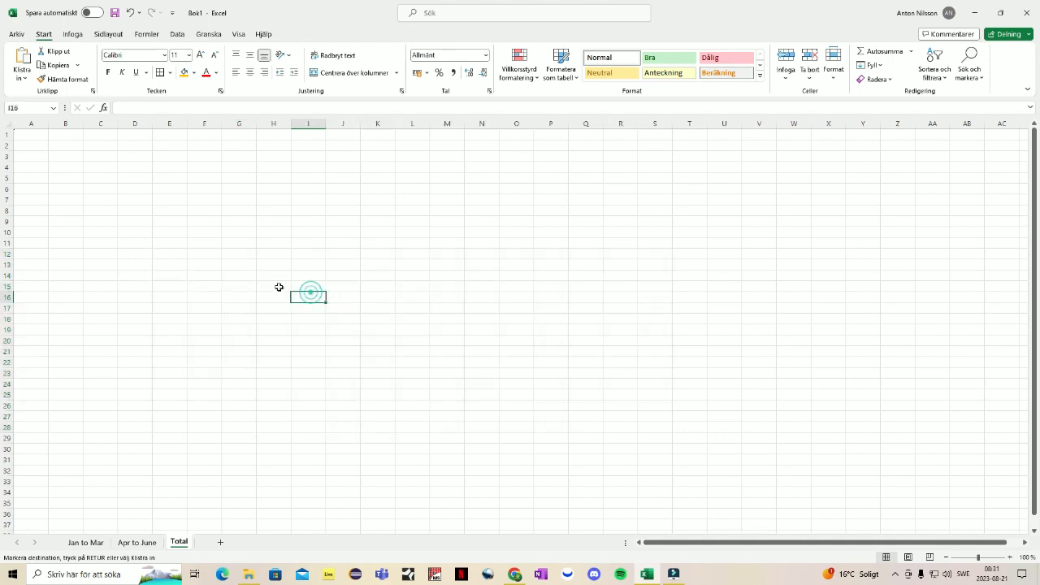
{"action": "left_click", "coordinate": [278, 286]}
{"action": "left_click", "coordinate": [217, 284]}
{"action": "left_click", "coordinate": [272, 290]}
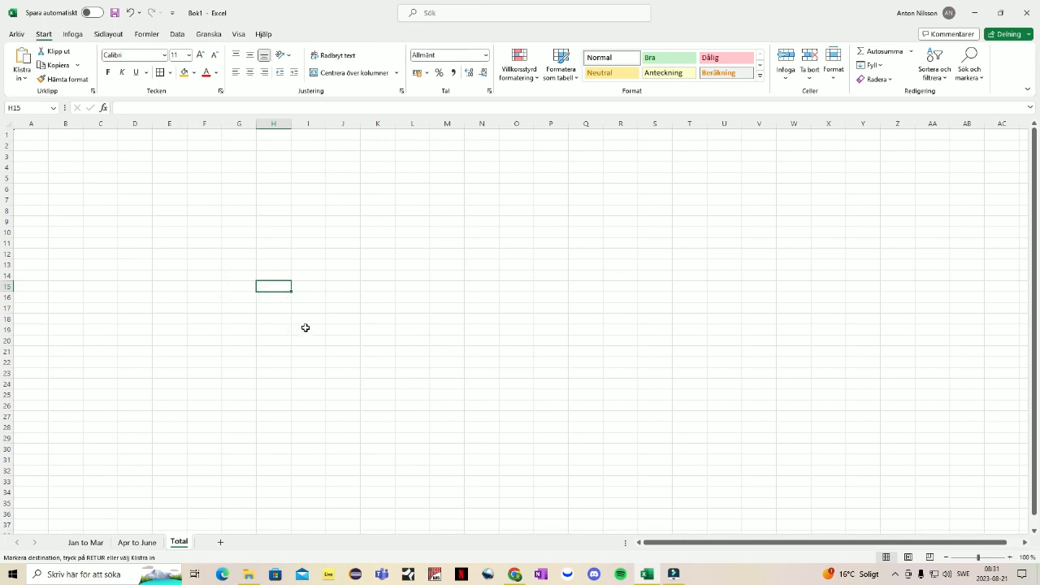
{"action": "left_click", "coordinate": [242, 242]}
{"action": "left_click", "coordinate": [310, 329]}
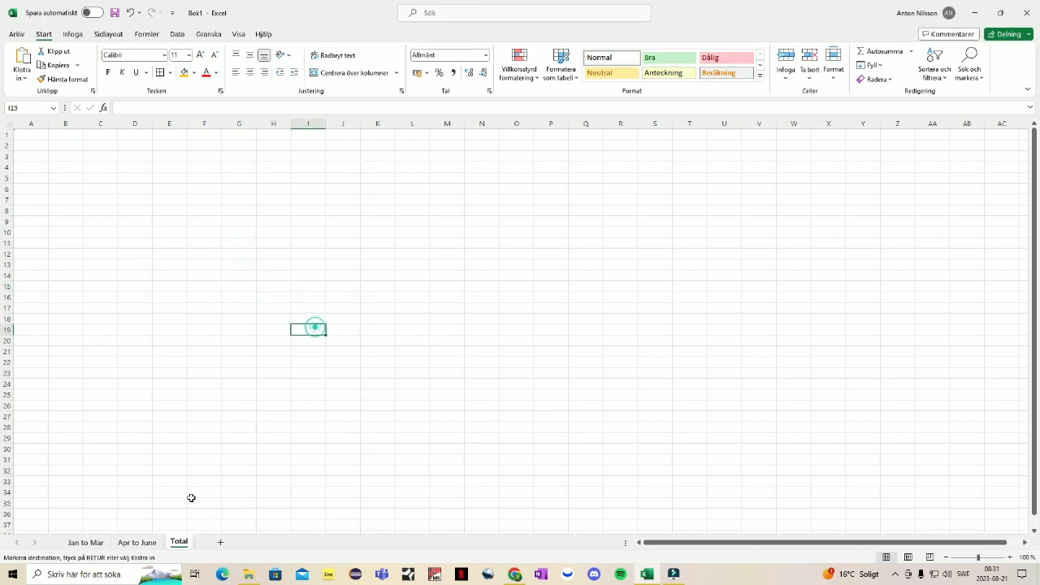
On the Apr to June sheet, duplicate the table block D5:K30 alongside the original twice, starting at M5 and V5
{"action": "left_click", "coordinate": [136, 542]}
{"action": "left_click_drag", "start_coordinate": [143, 180], "coordinate": [349, 449]}
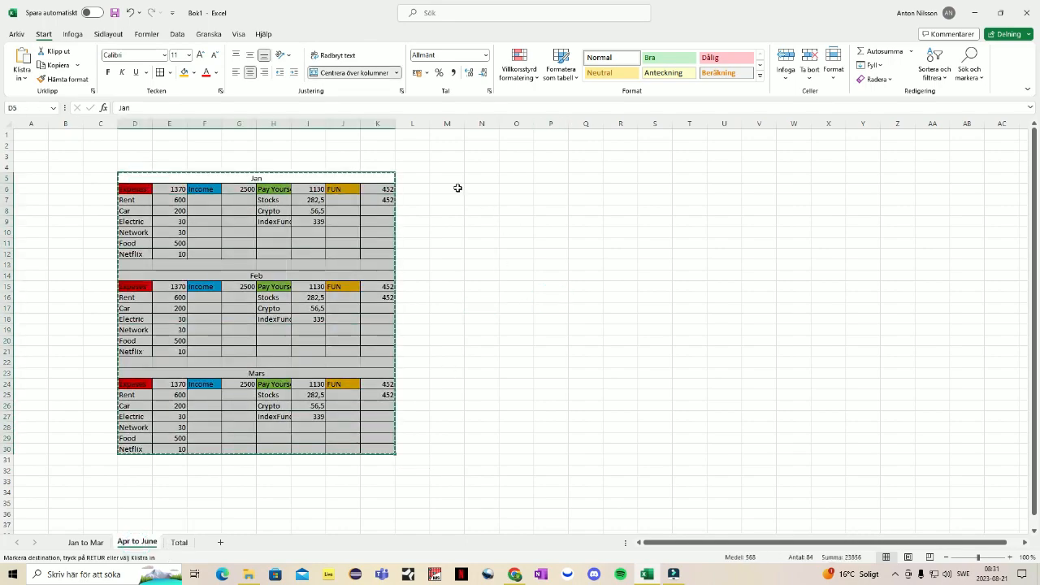
{"action": "left_click", "coordinate": [453, 179]}
{"action": "key", "text": "ctrl+v"}
{"action": "left_click", "coordinate": [747, 180]}
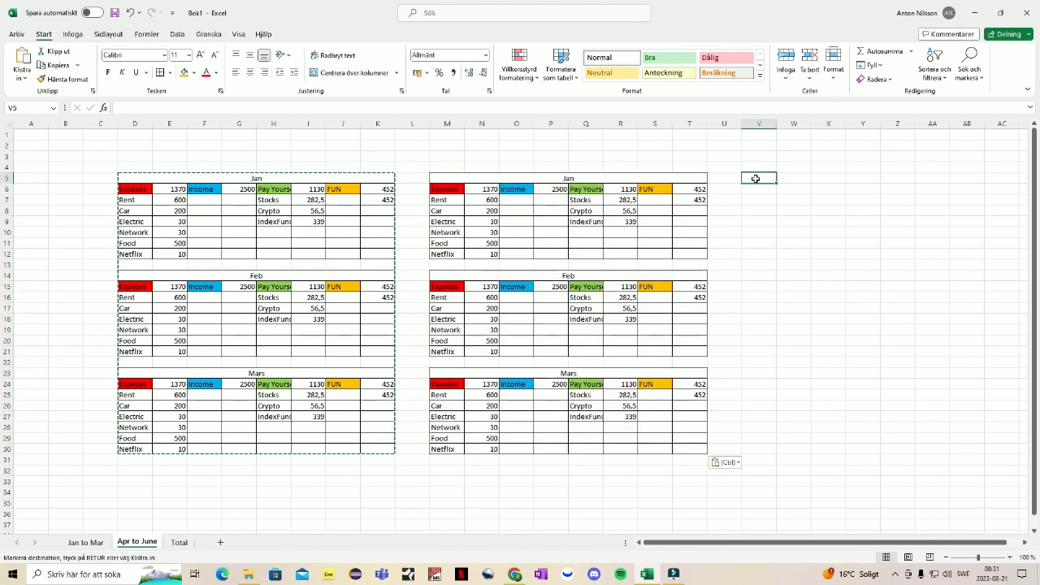
{"action": "key", "text": "ctrl+v"}
{"action": "left_click", "coordinate": [791, 481]}
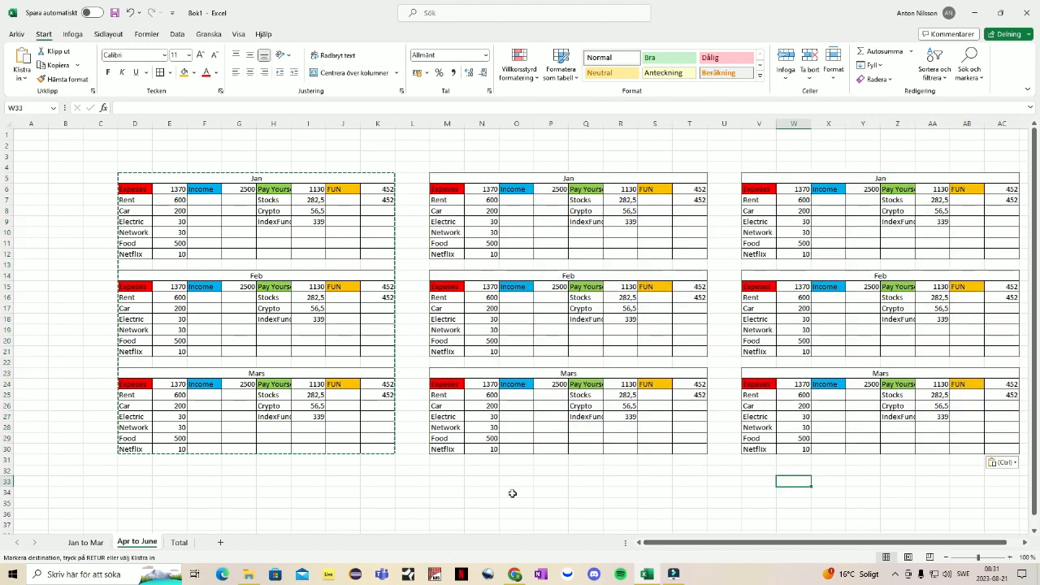
{"action": "left_click", "coordinate": [673, 470]}
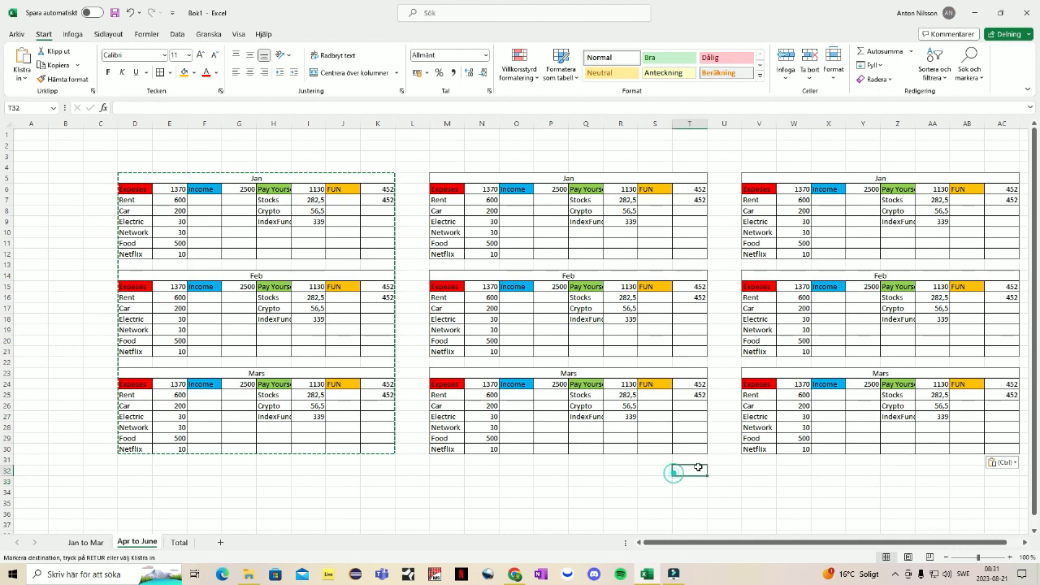